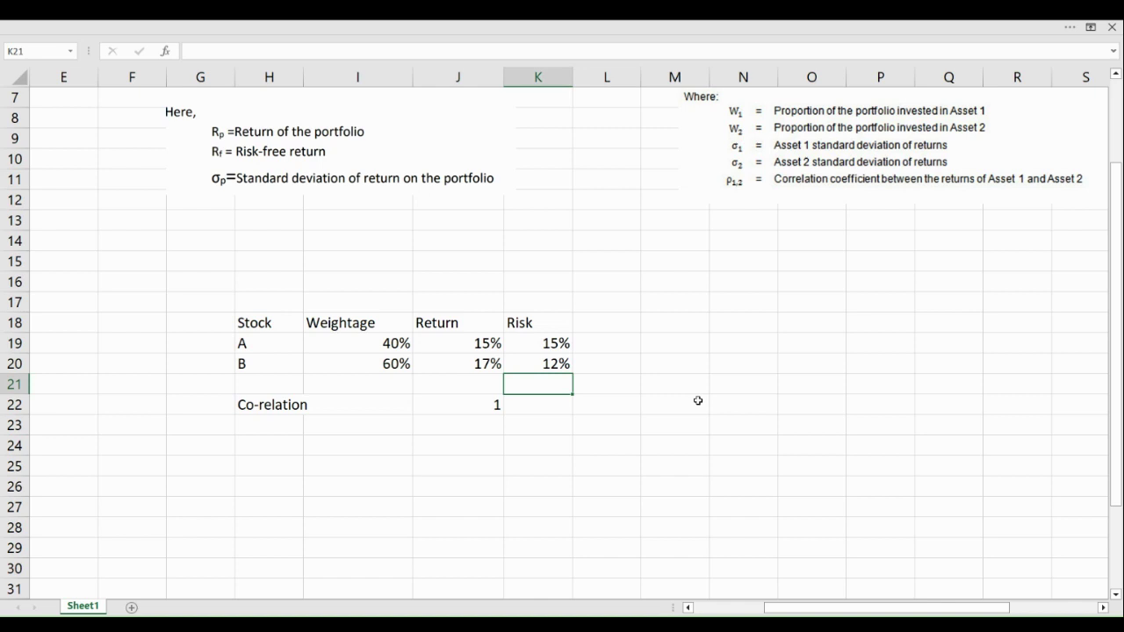
Step: Review the Sharpe Ratio title and the Stock table's A and B weightings
{"action": "left_click", "coordinate": [544, 224]}
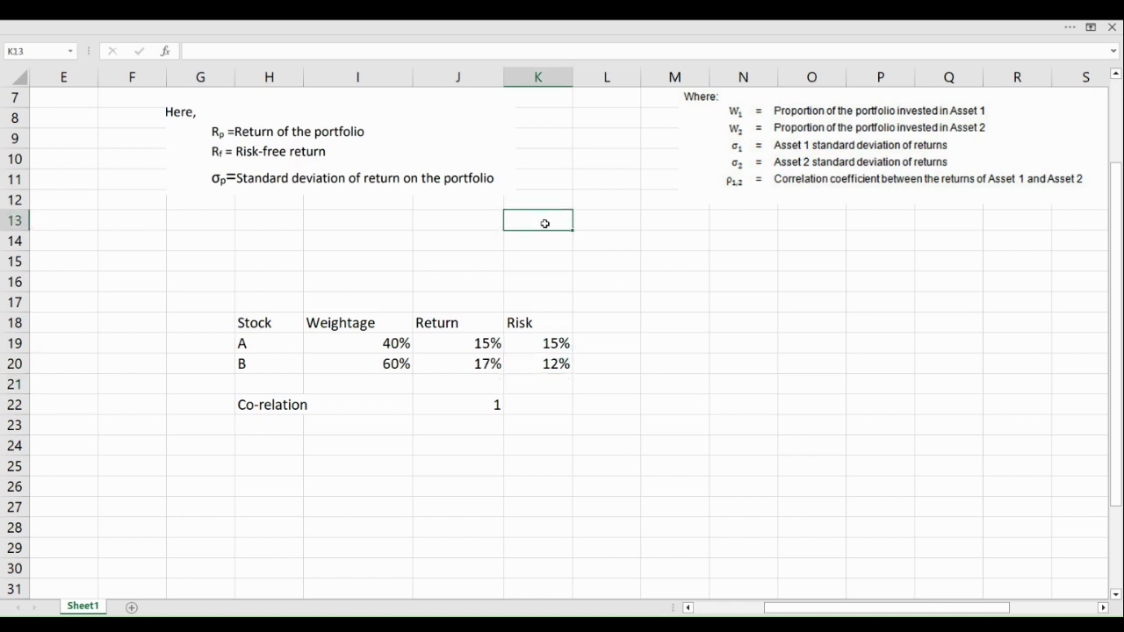
{"action": "key", "text": "Up"}
{"action": "key", "text": "Up"}
{"action": "key", "text": "Up"}
{"action": "key", "text": "Up"}
{"action": "key", "text": "Up"}
{"action": "key", "text": "Up"}
{"action": "key", "text": "Up"}
{"action": "key", "text": "Up"}
{"action": "key", "text": "Up"}
{"action": "key", "text": "Up"}
{"action": "key", "text": "Up"}
{"action": "key", "text": "Up"}
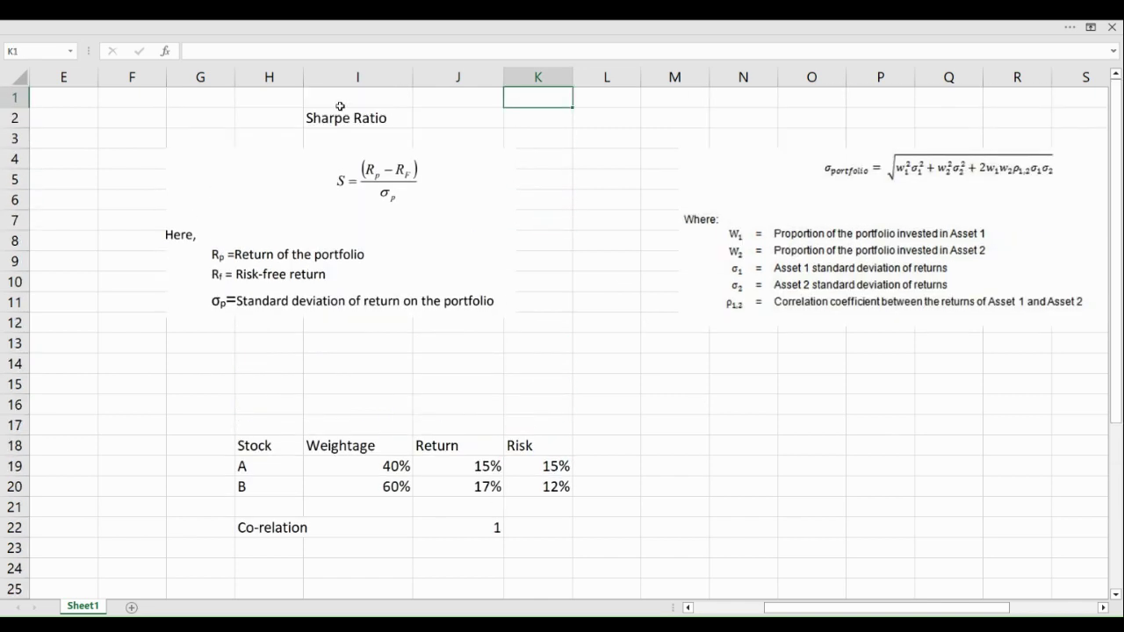
{"action": "left_click", "coordinate": [329, 118]}
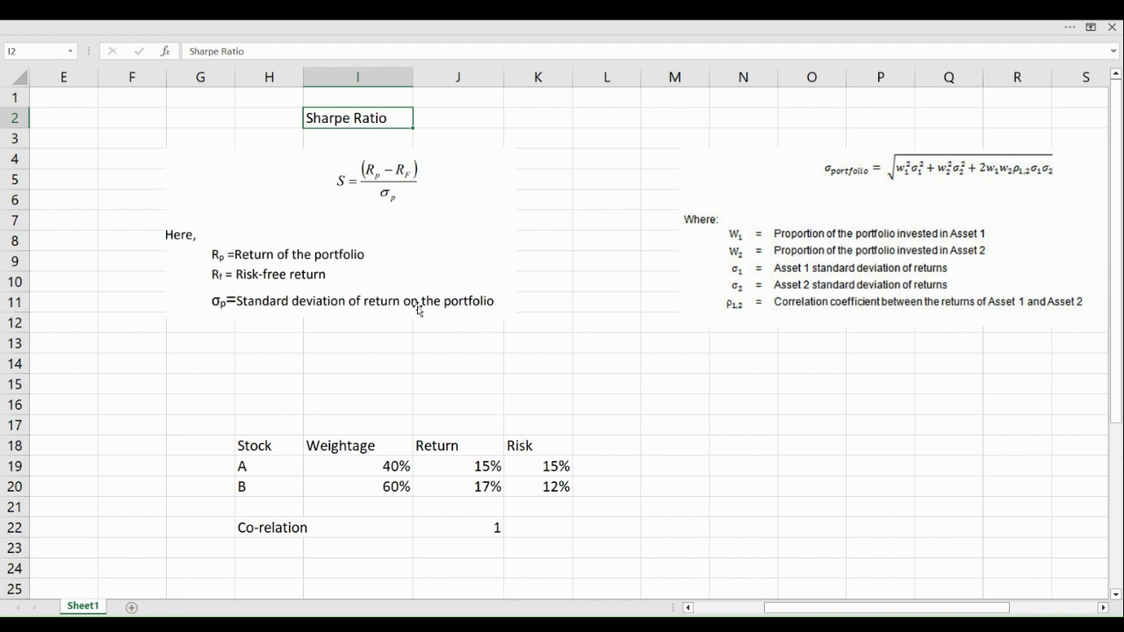
{"action": "left_click", "coordinate": [258, 451]}
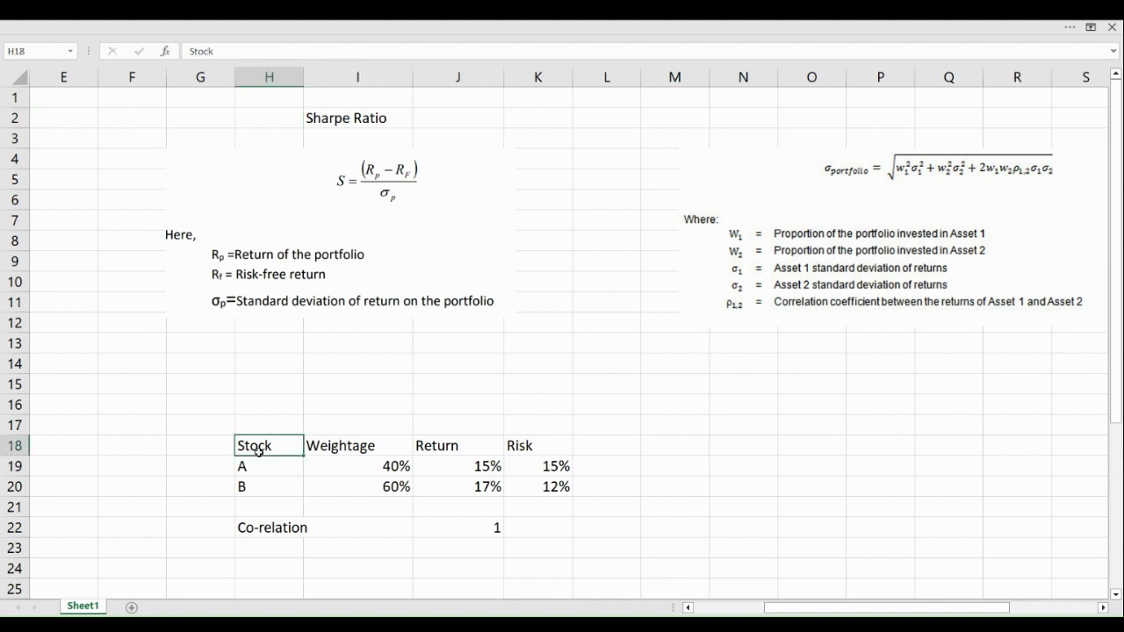
{"action": "left_click_drag", "start_coordinate": [258, 450], "coordinate": [258, 488]}
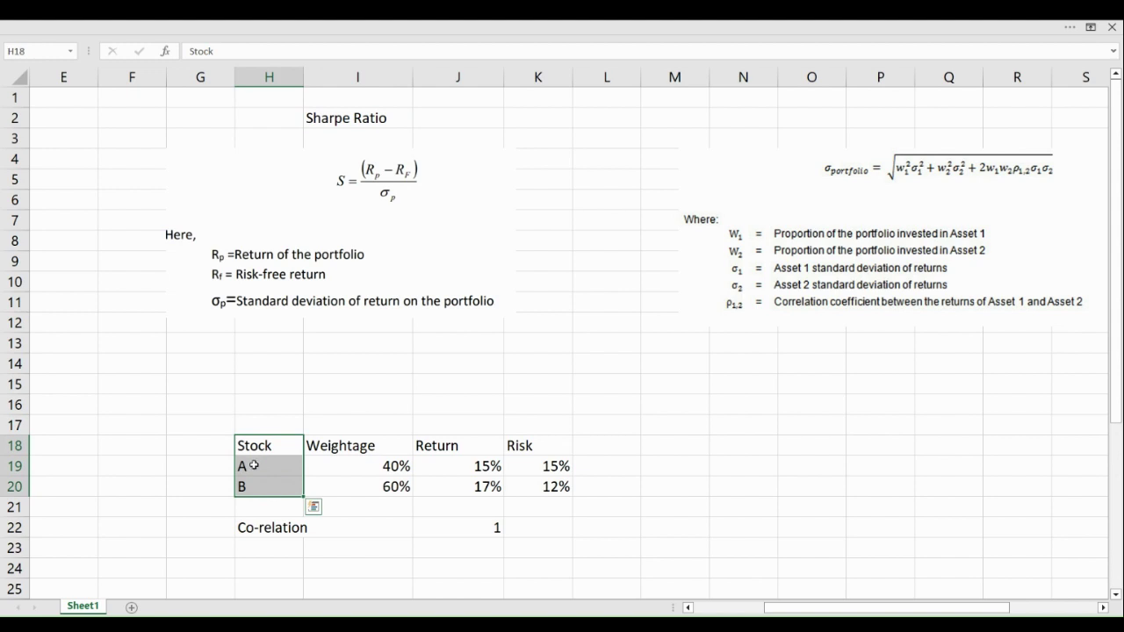
{"action": "left_click", "coordinate": [254, 465]}
{"action": "left_click", "coordinate": [253, 487]}
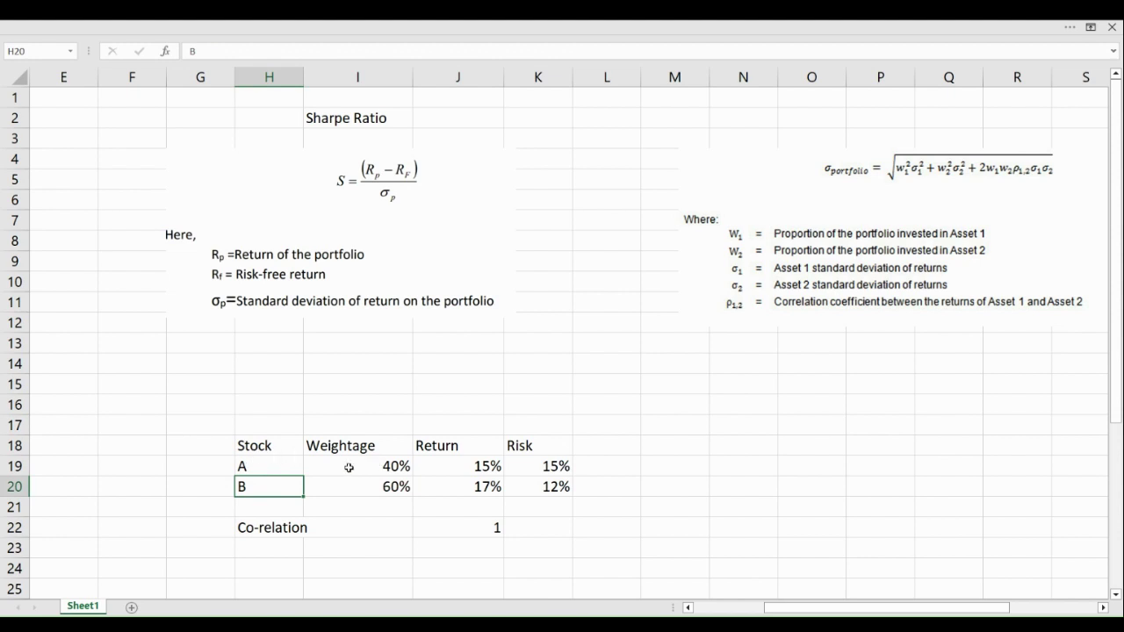
{"action": "left_click", "coordinate": [389, 466]}
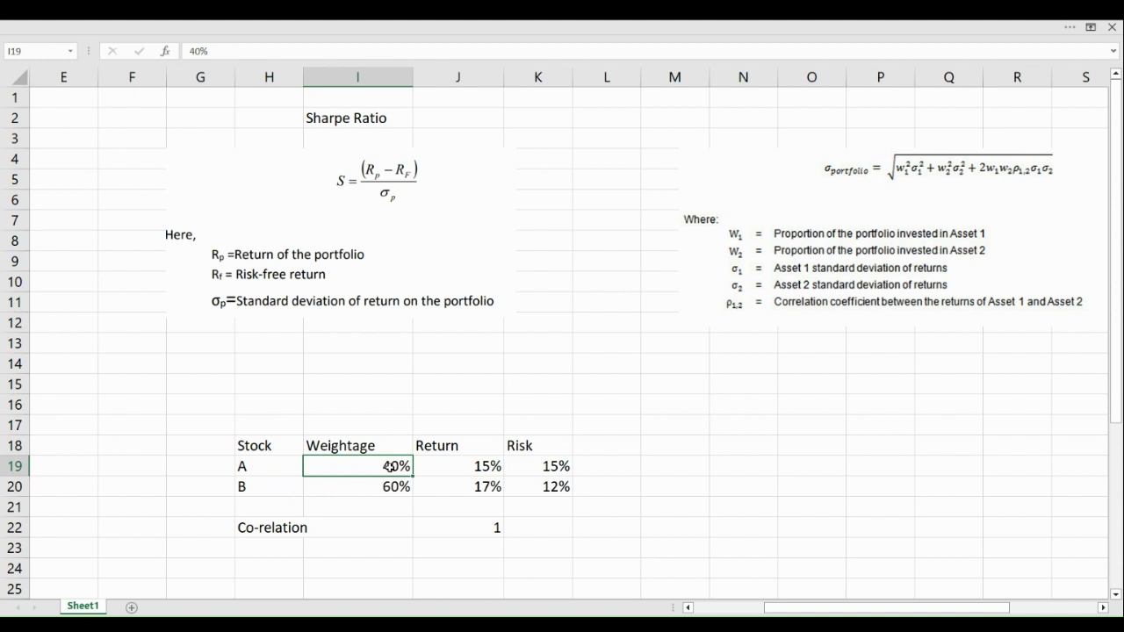
{"action": "key", "text": "Down"}
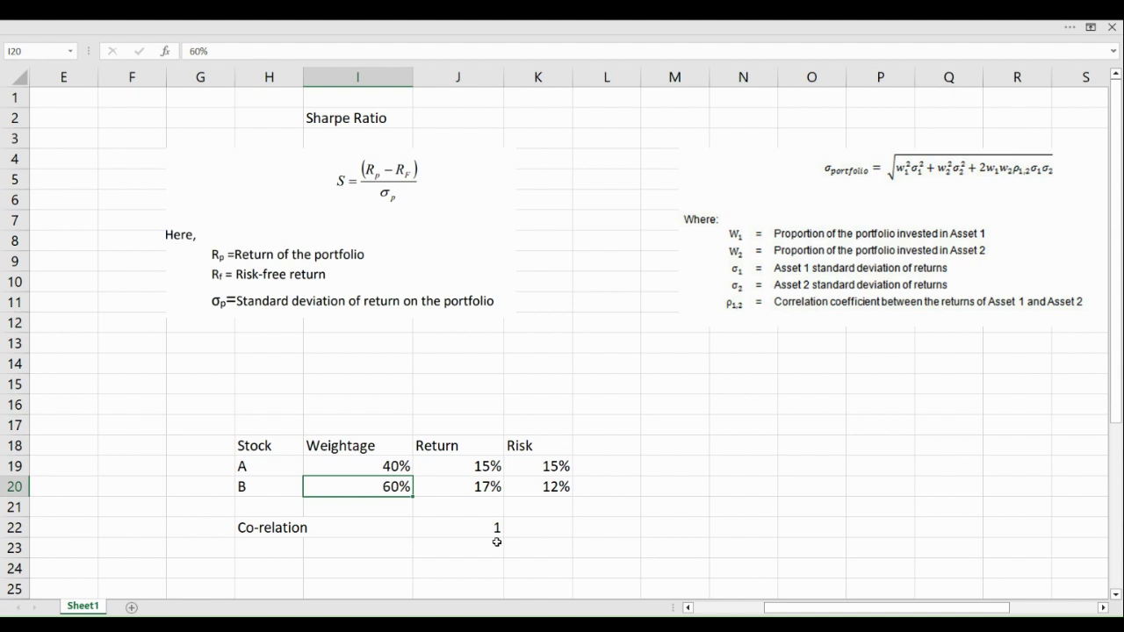
Step: Enter -1 in F14 and 1 in F15
{"action": "left_click", "coordinate": [136, 364]}
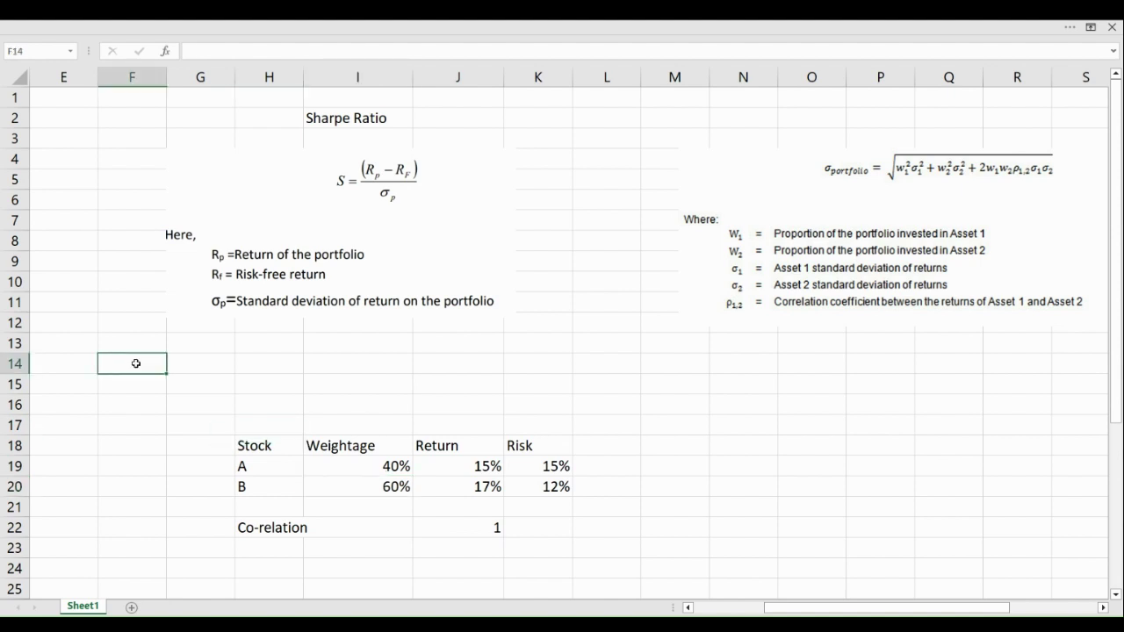
{"action": "type", "text": "-1"}
{"action": "key", "text": "Return"}
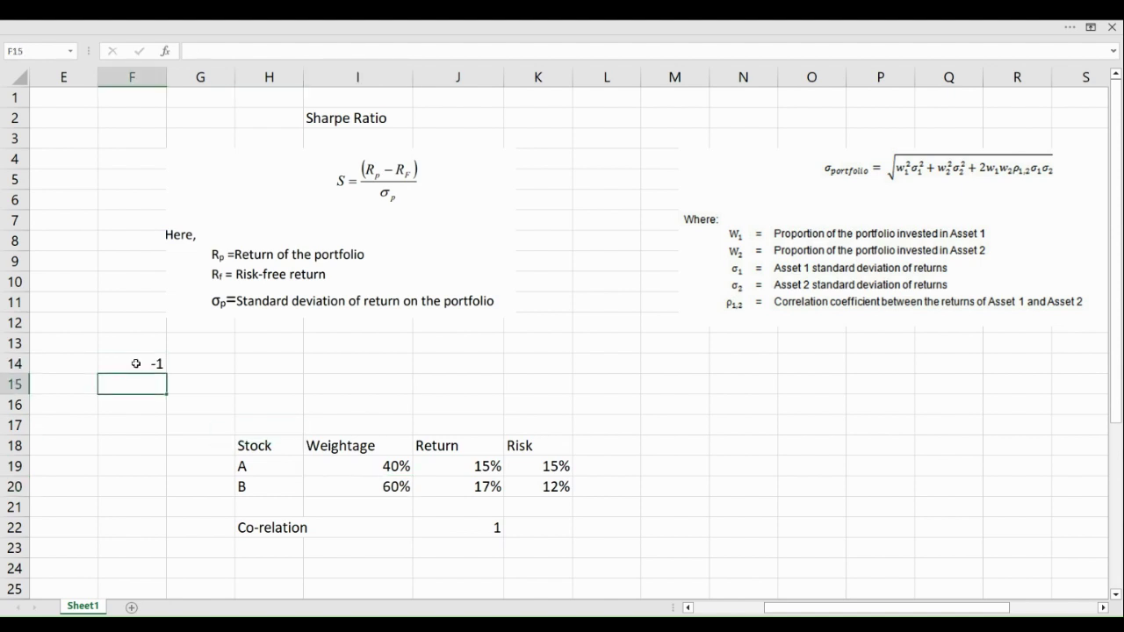
{"action": "type", "text": "+1"}
{"action": "key", "text": "Return"}
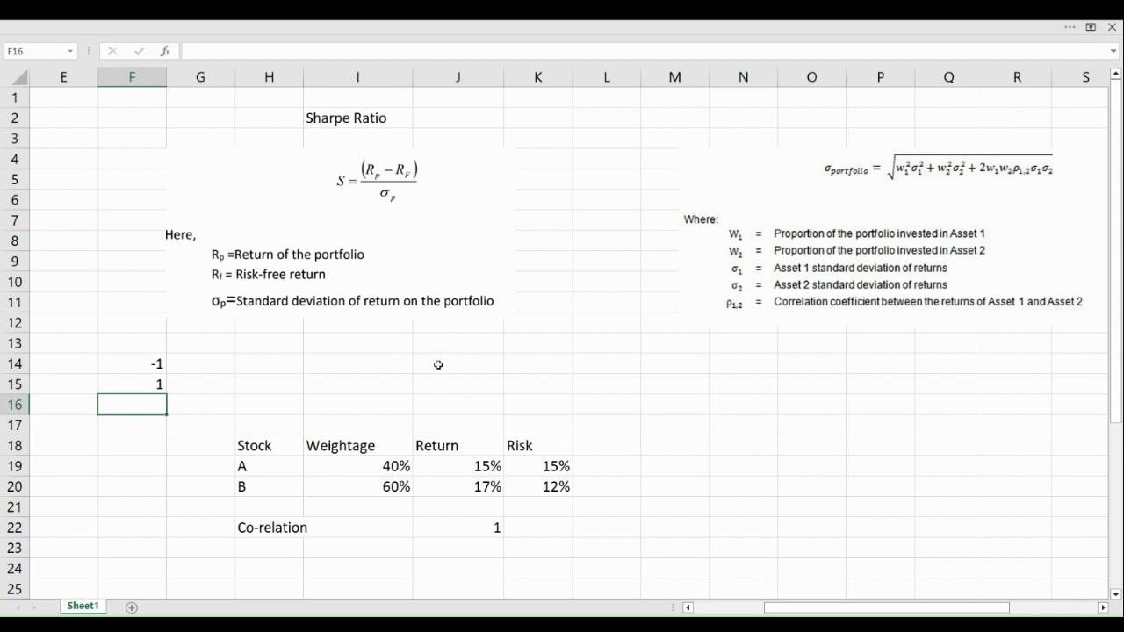
Step: Add a Risk Free Return label in J15, 6% in L15, and MIBOR above it in L14
{"action": "left_click", "coordinate": [457, 383]}
{"action": "type", "text": "Ri"}
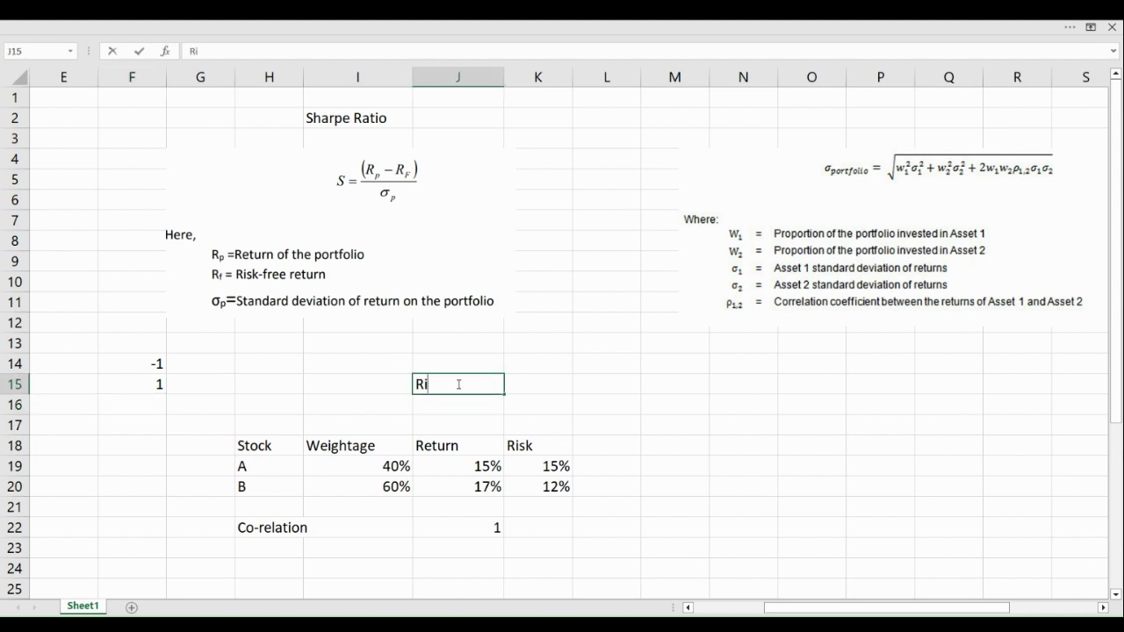
{"action": "type", "text": "sk Free Return"}
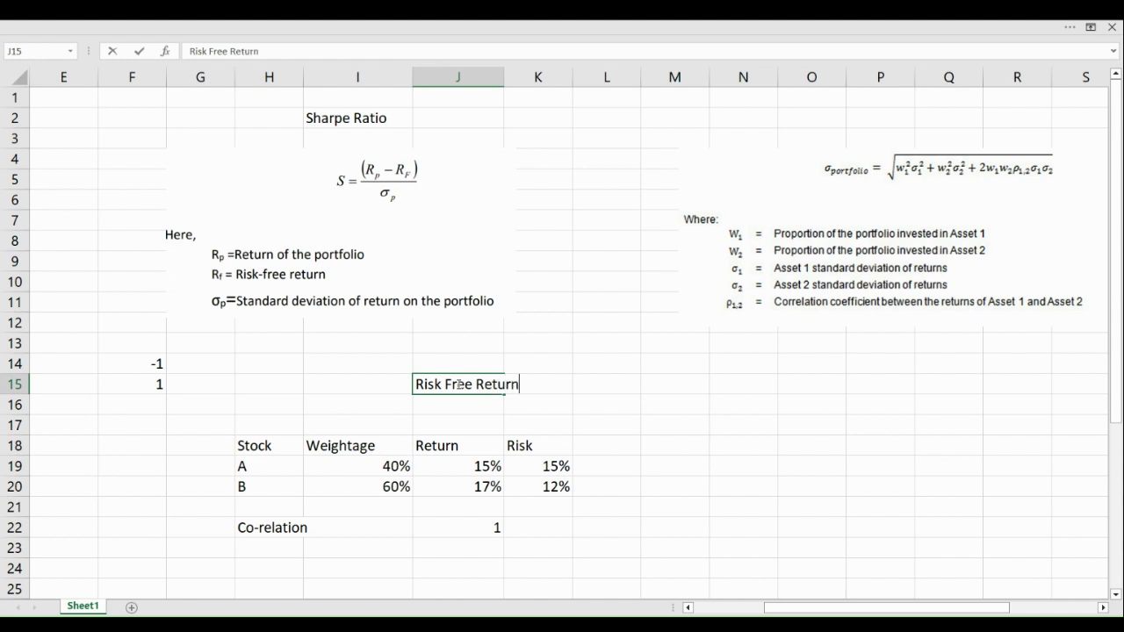
{"action": "key", "text": "Tab"}
{"action": "key", "text": "Tab"}
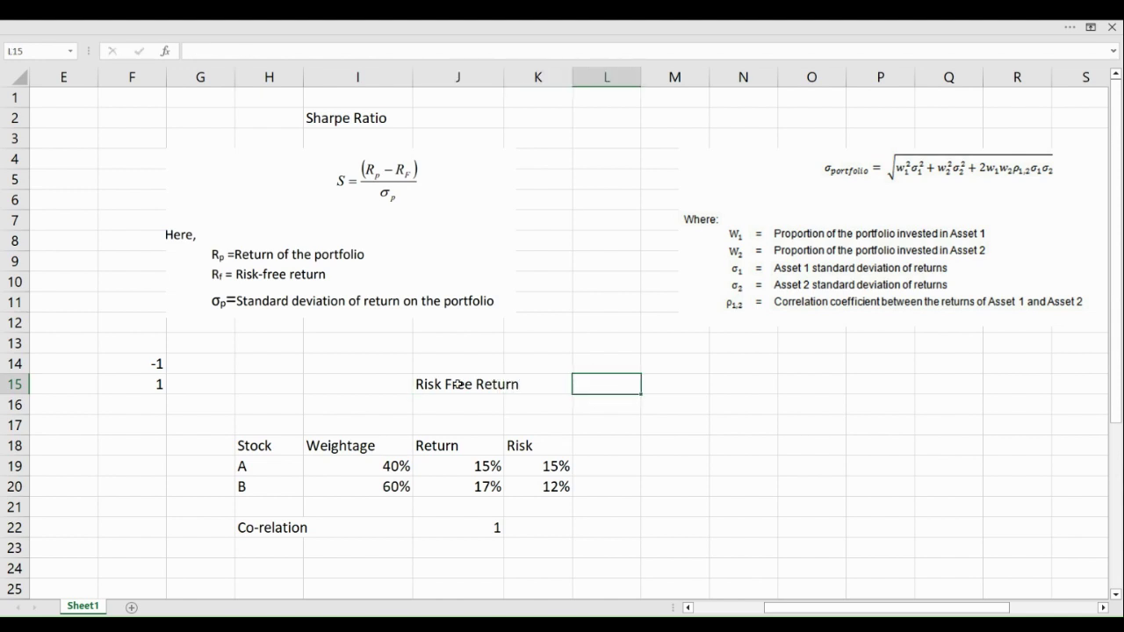
{"action": "type", "text": "6%"}
{"action": "key", "text": "Return"}
{"action": "key", "text": "Up"}
{"action": "key", "text": "Up"}
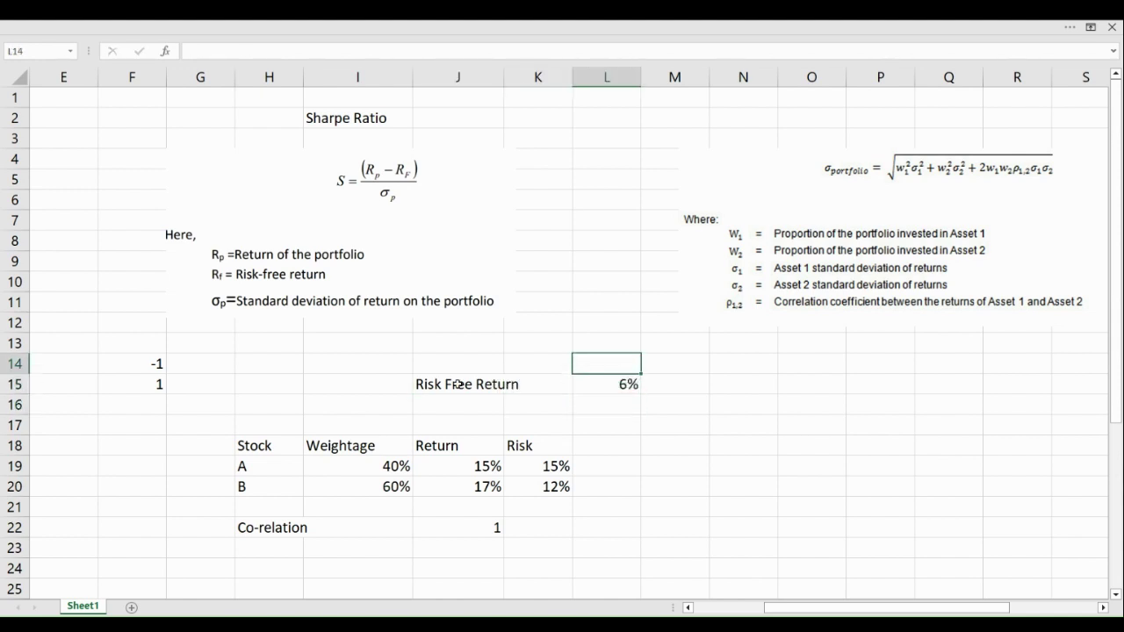
{"action": "type", "text": "MIBOR"}
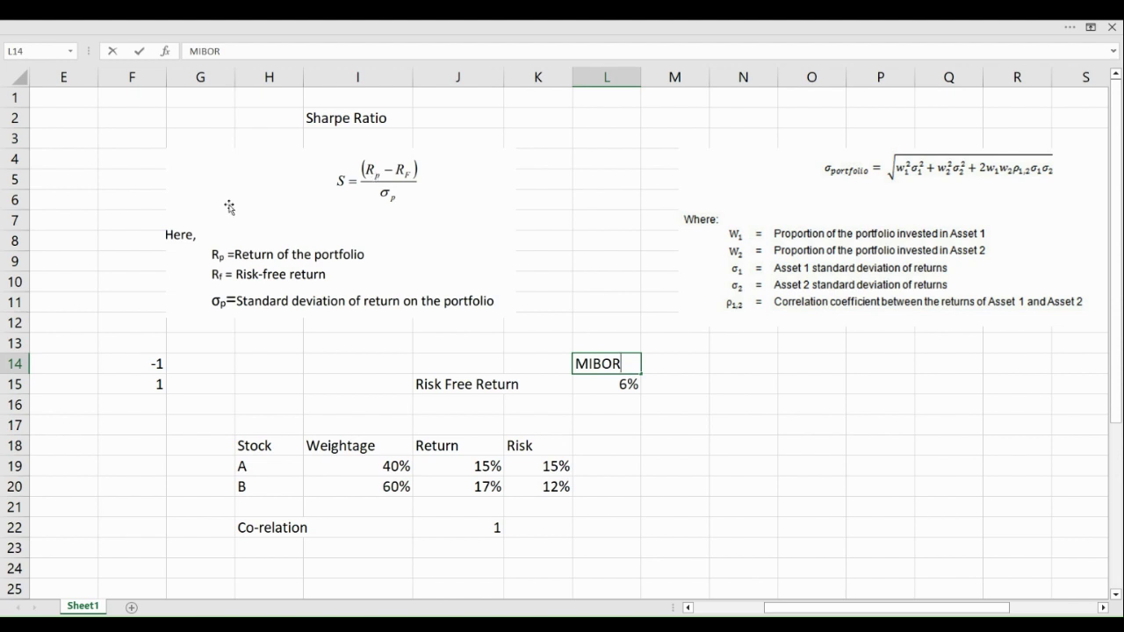
Step: Shrink the Sharpe Ratio formula picture and enter the heading A in E5
{"action": "left_click", "coordinate": [175, 165]}
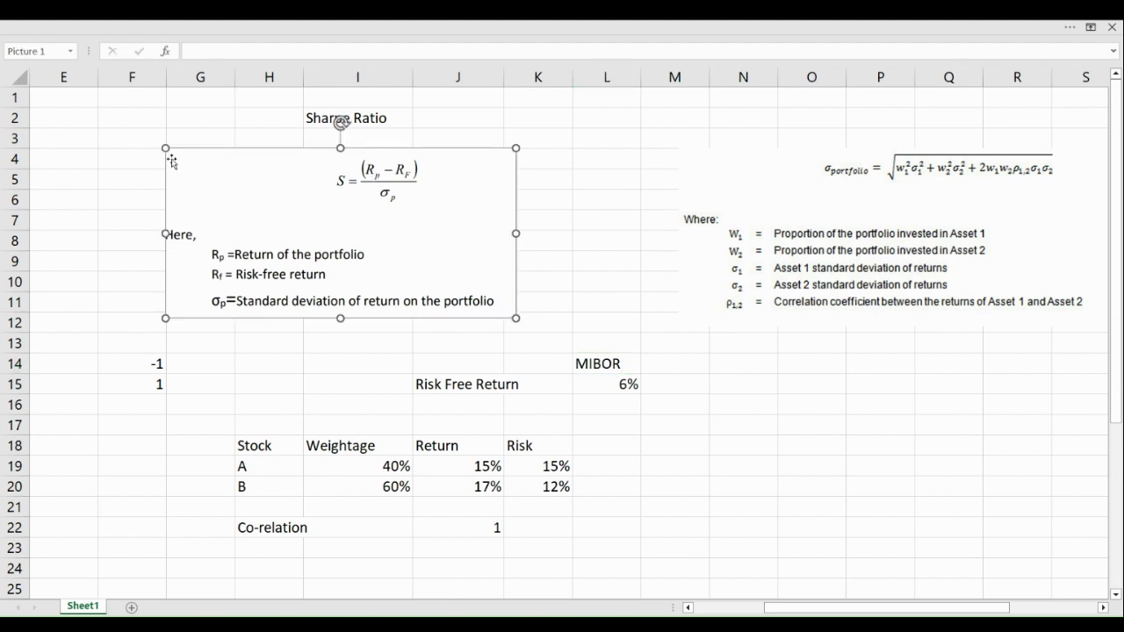
{"action": "left_click_drag", "start_coordinate": [165, 151], "coordinate": [204, 154]}
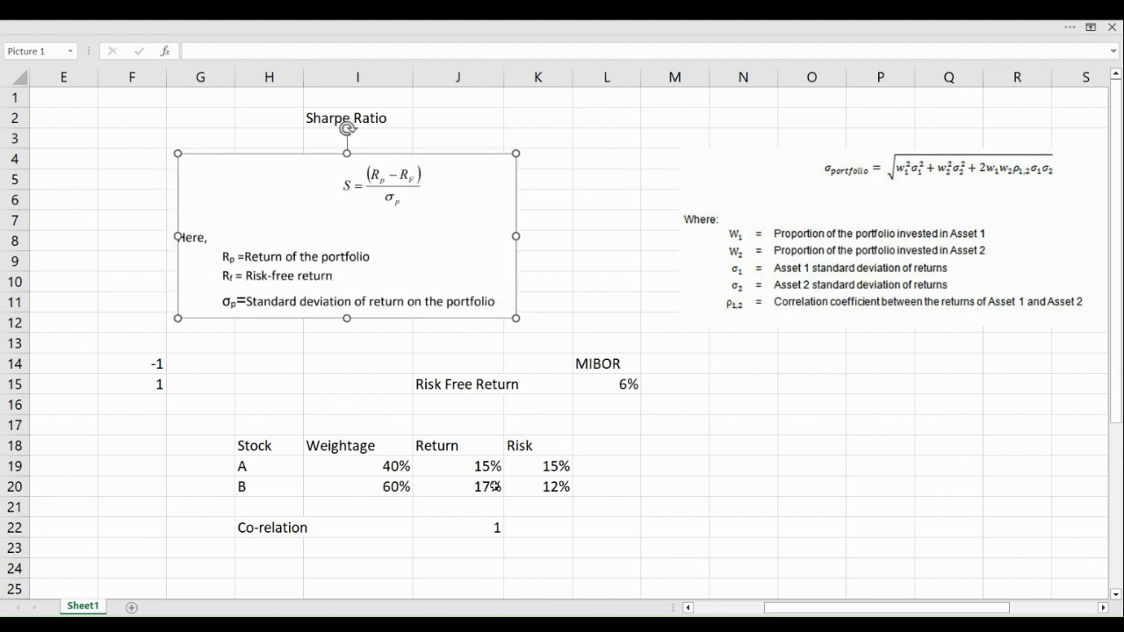
{"action": "left_click", "coordinate": [66, 181]}
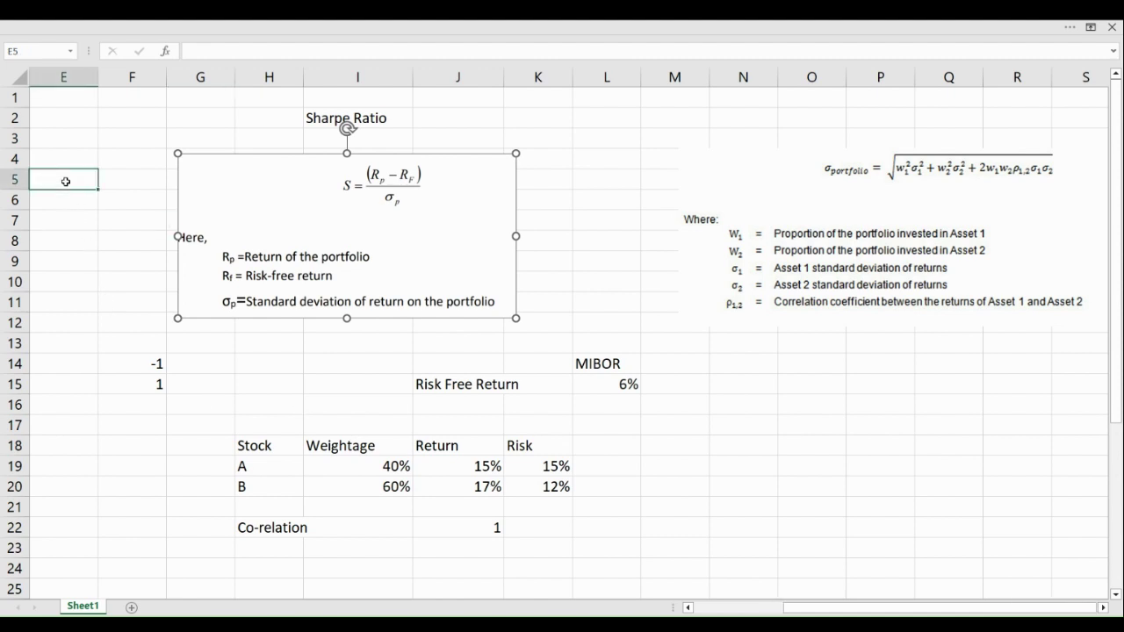
{"action": "type", "text": "a"}
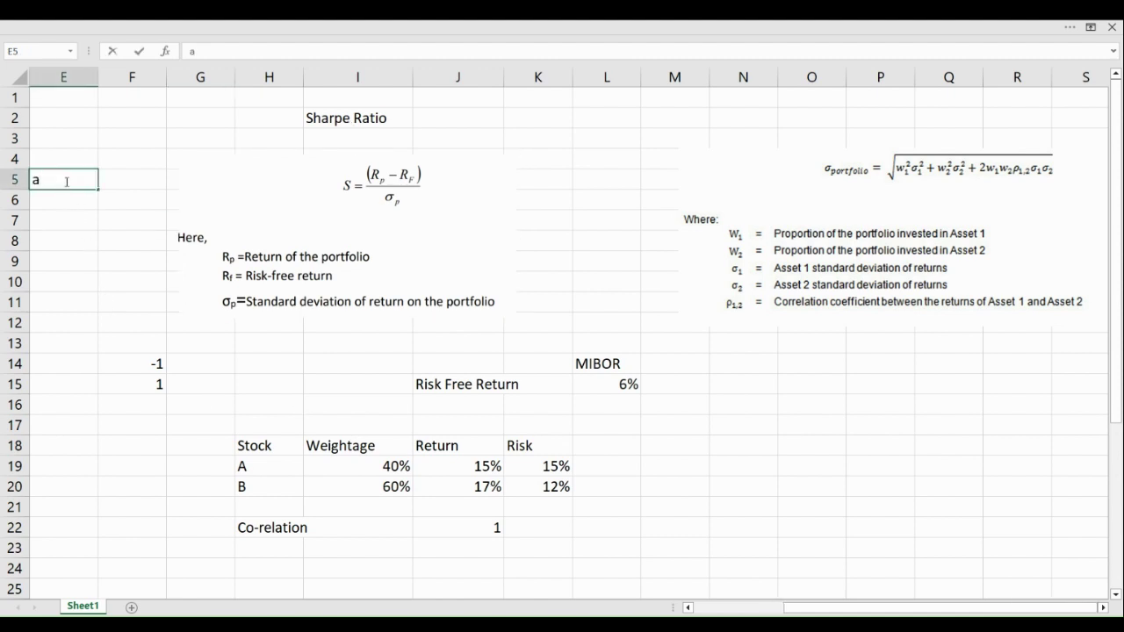
{"action": "key", "text": "BackSpace"}
{"action": "type", "text": "A"}
{"action": "key", "text": "Return"}
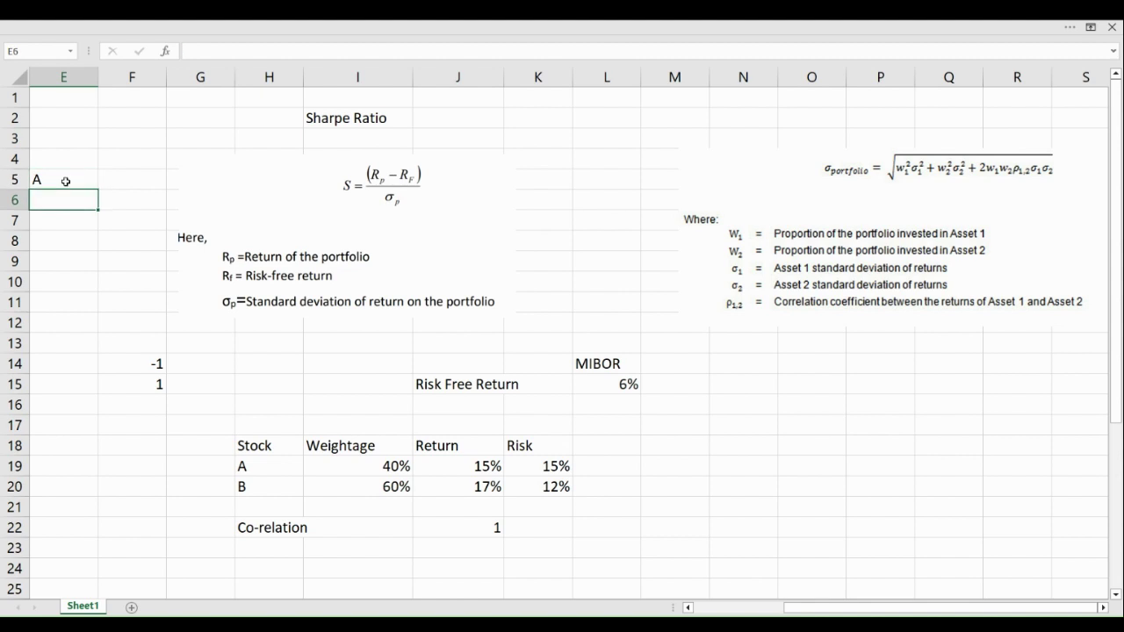
Step: Compute stock A's weighted return as its weighting times its 15% return, giving 6.00%
{"action": "type", "text": "="}
{"action": "left_click", "coordinate": [384, 468]}
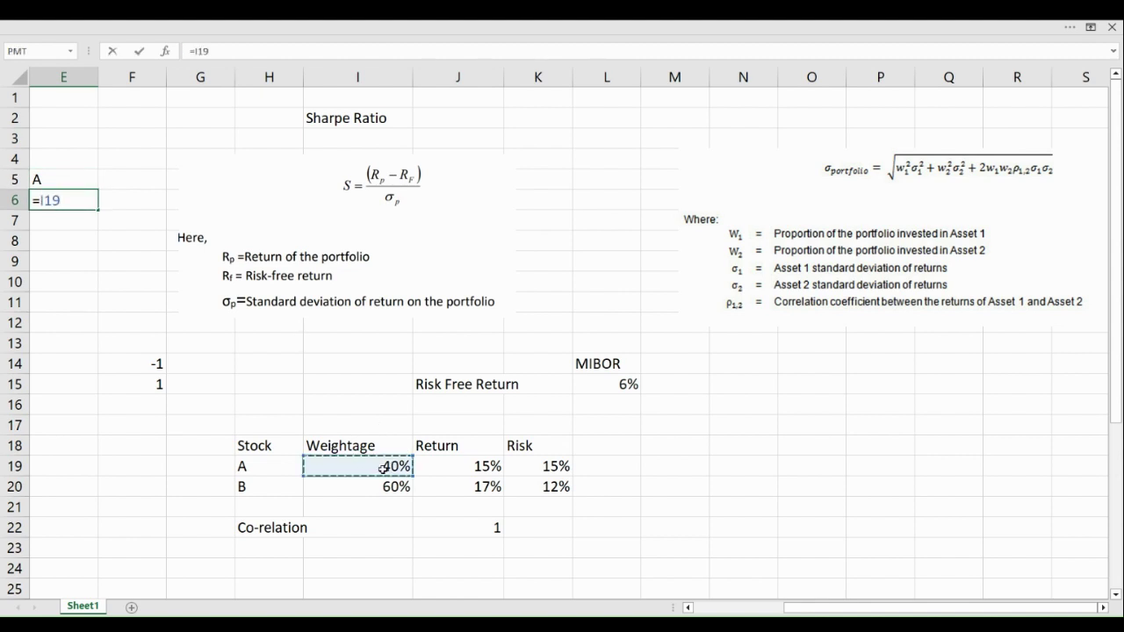
{"action": "type", "text": "*"}
{"action": "left_click", "coordinate": [485, 467]}
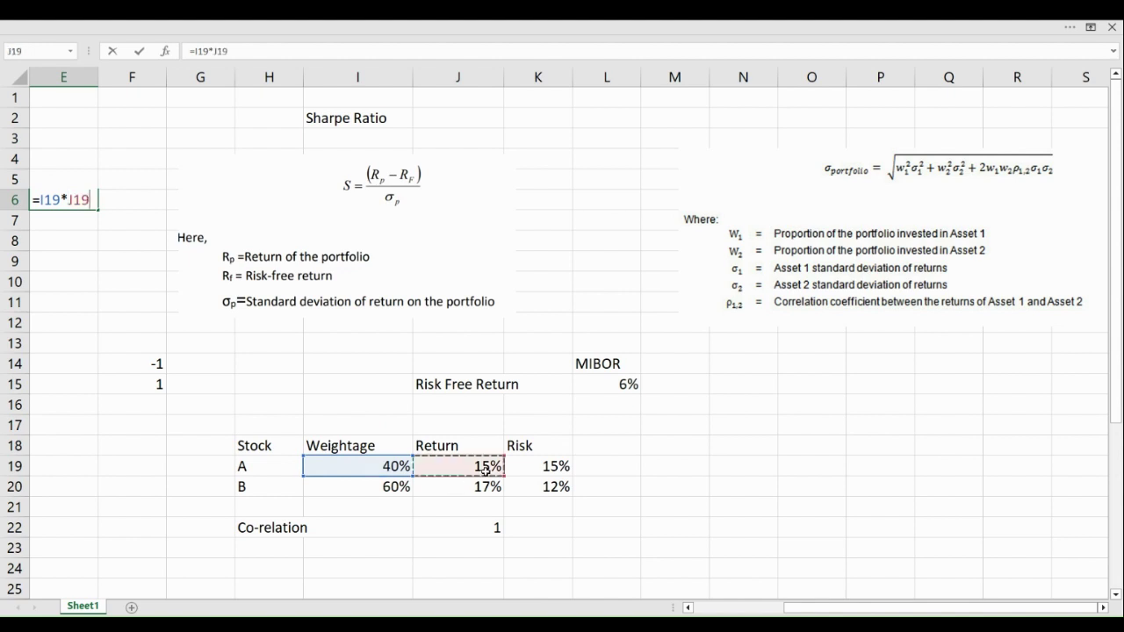
{"action": "key", "text": "Return"}
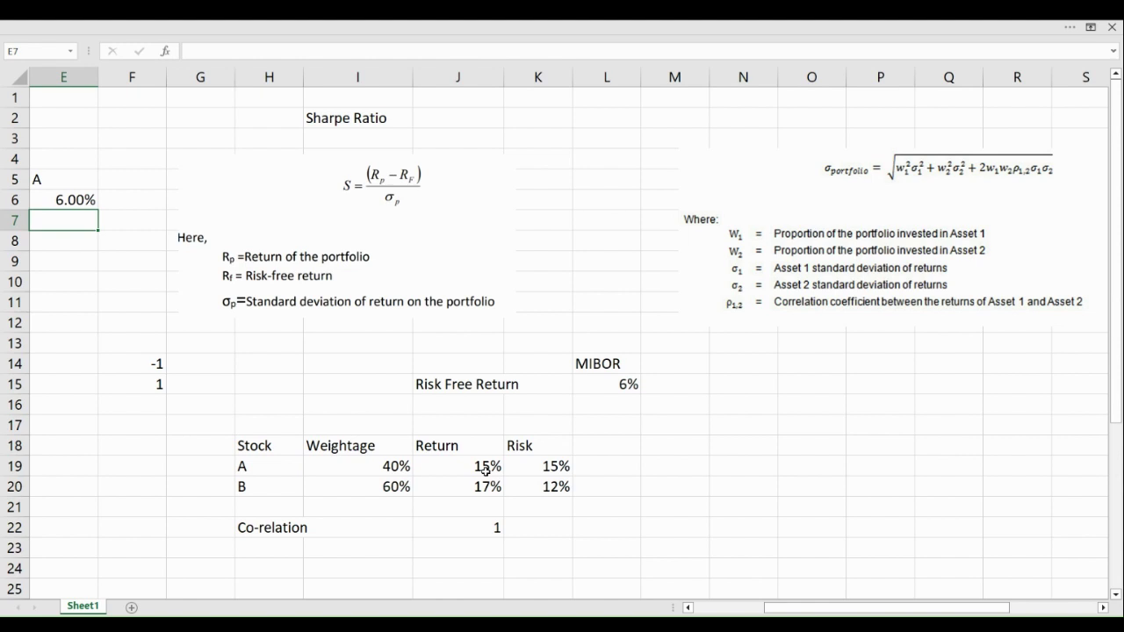
Step: Enter the heading B in F5
{"action": "type", "text": "B"}
{"action": "key", "text": "Escape"}
{"action": "key", "text": "Up"}
{"action": "key", "text": "Up"}
{"action": "key", "text": "Right"}
{"action": "type", "text": "B"}
{"action": "key", "text": "Return"}
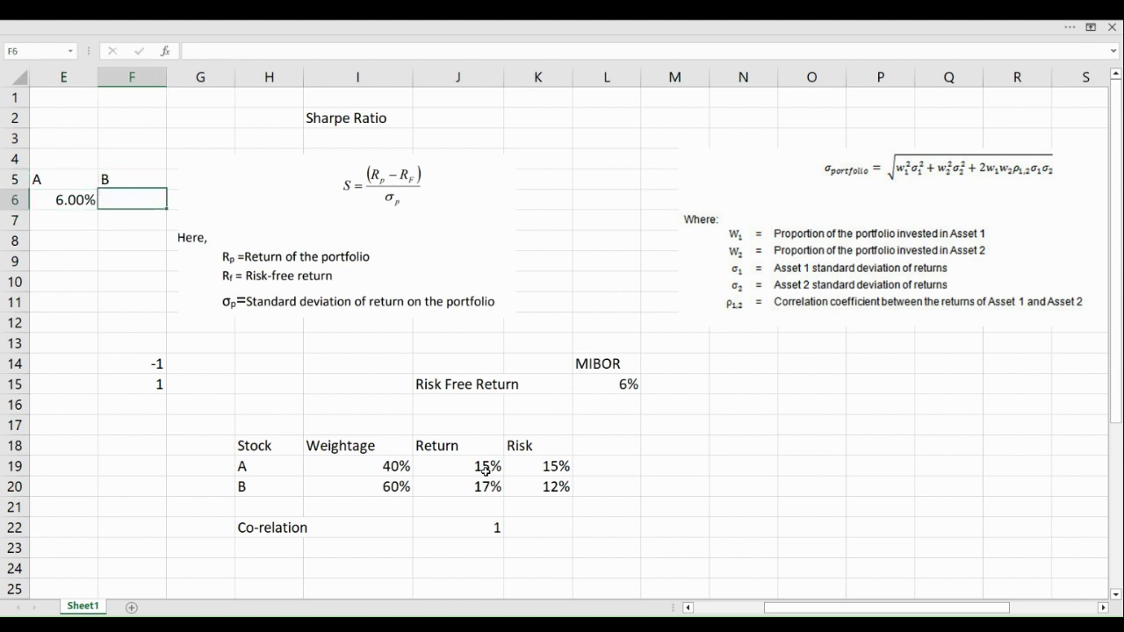
Step: Enter =I20*J20 in F6 for stock B's weighted return of 10.200%
{"action": "type", "text": "="}
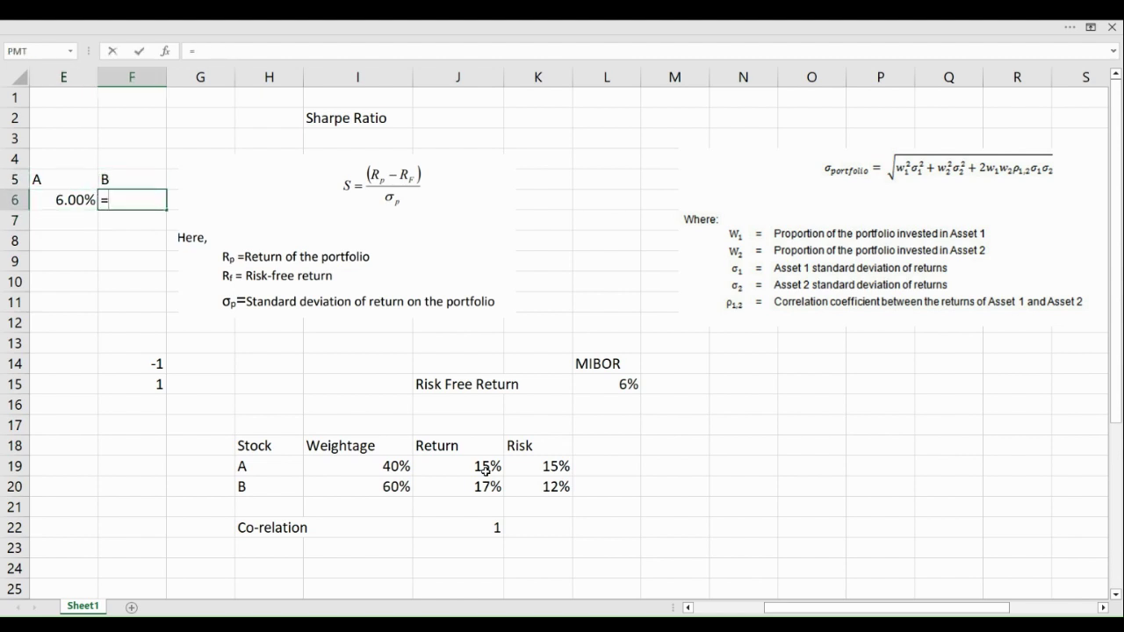
{"action": "left_click", "coordinate": [386, 488]}
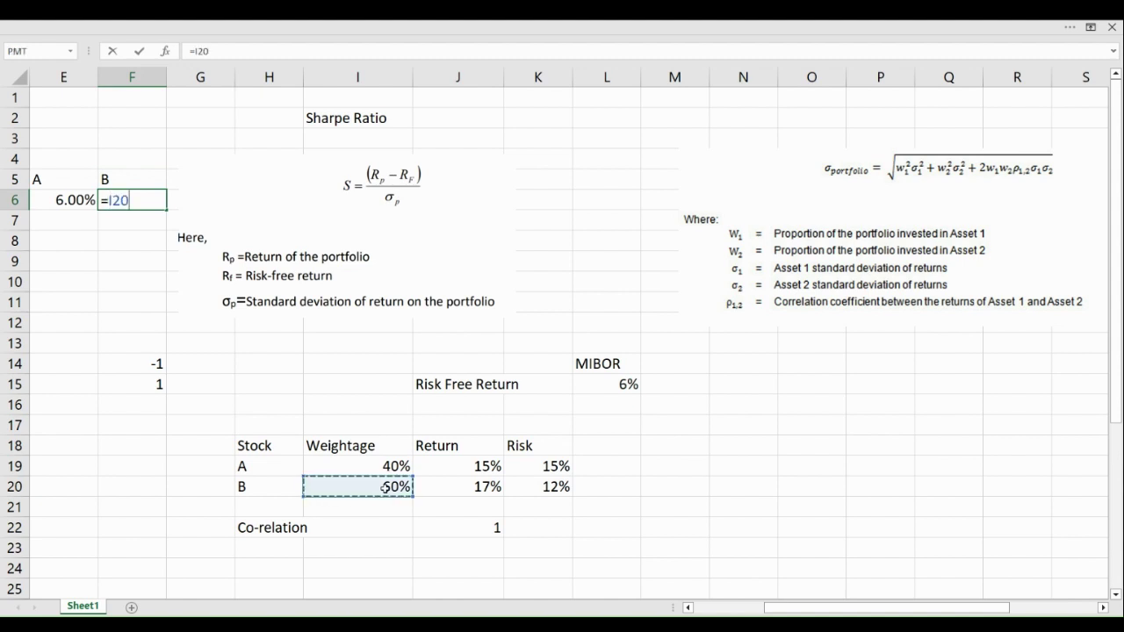
{"action": "type", "text": "*"}
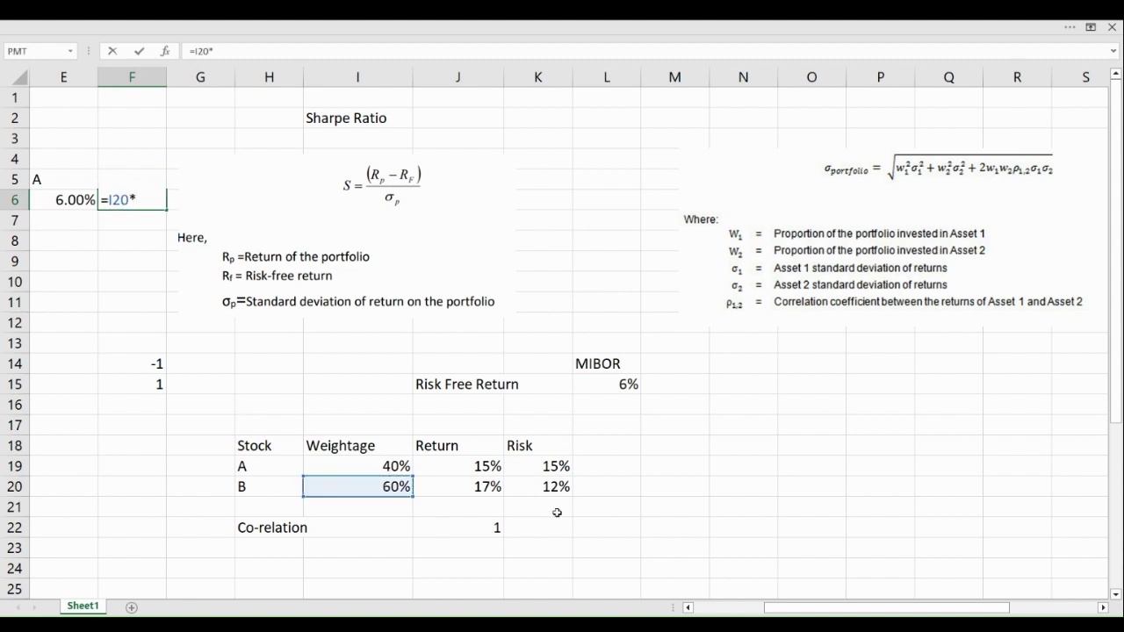
{"action": "left_click", "coordinate": [467, 488]}
{"action": "key", "text": "Return"}
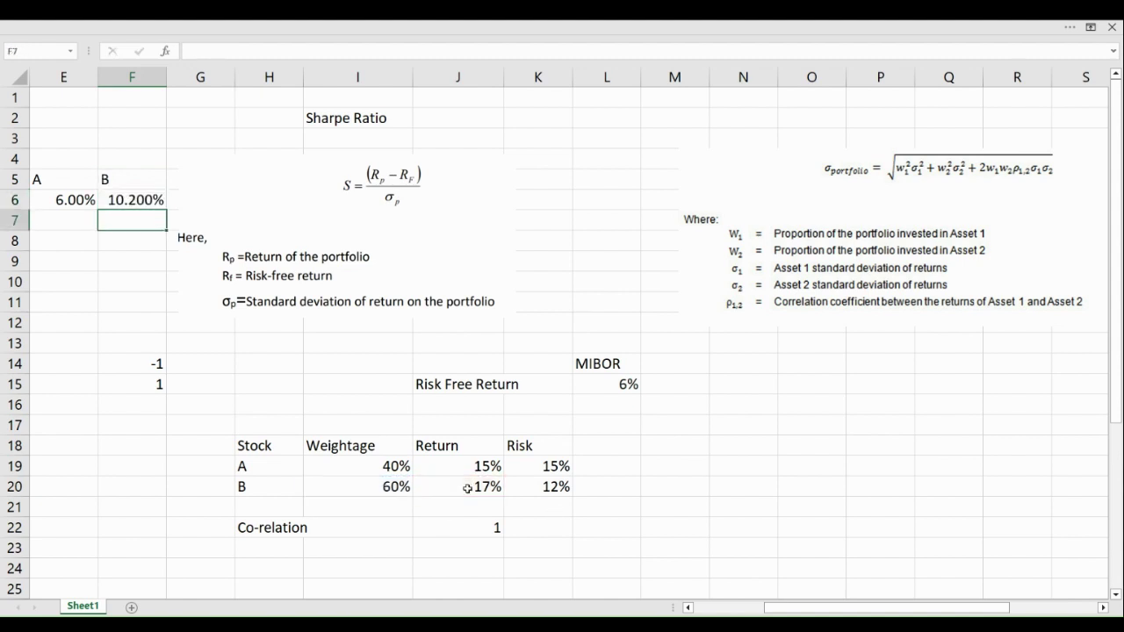
{"action": "key", "text": "Left"}
{"action": "key", "text": "Down"}
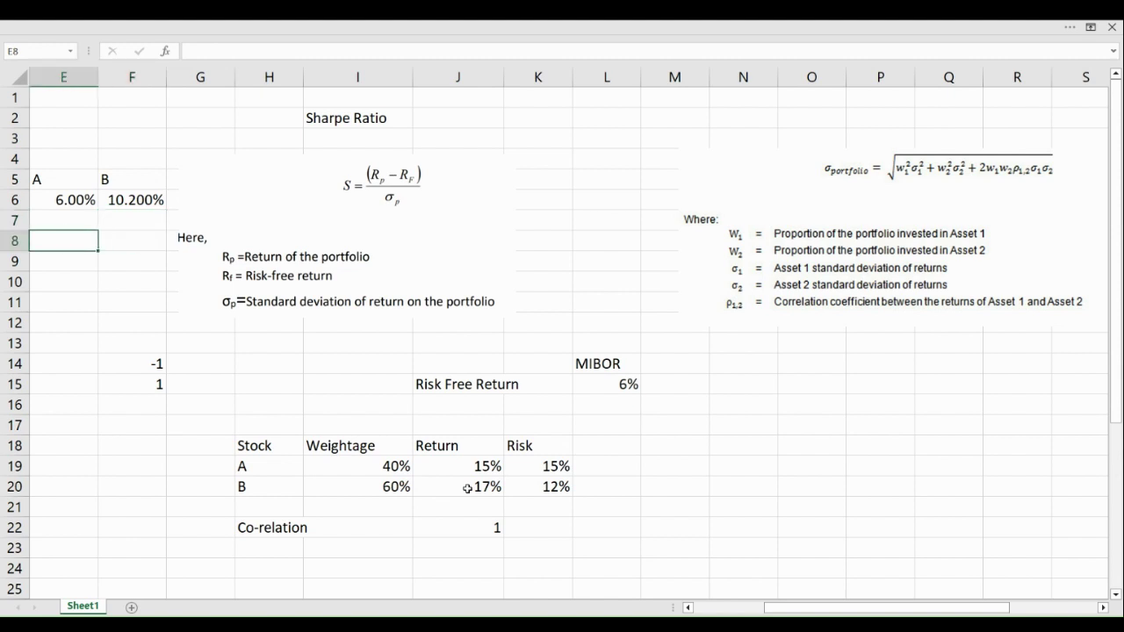
Step: Enter =SUM(E6+F6) in E9 for a 16.200% portfolio return
{"action": "key", "text": "Down"}
{"action": "type", "text": "=SUM("}
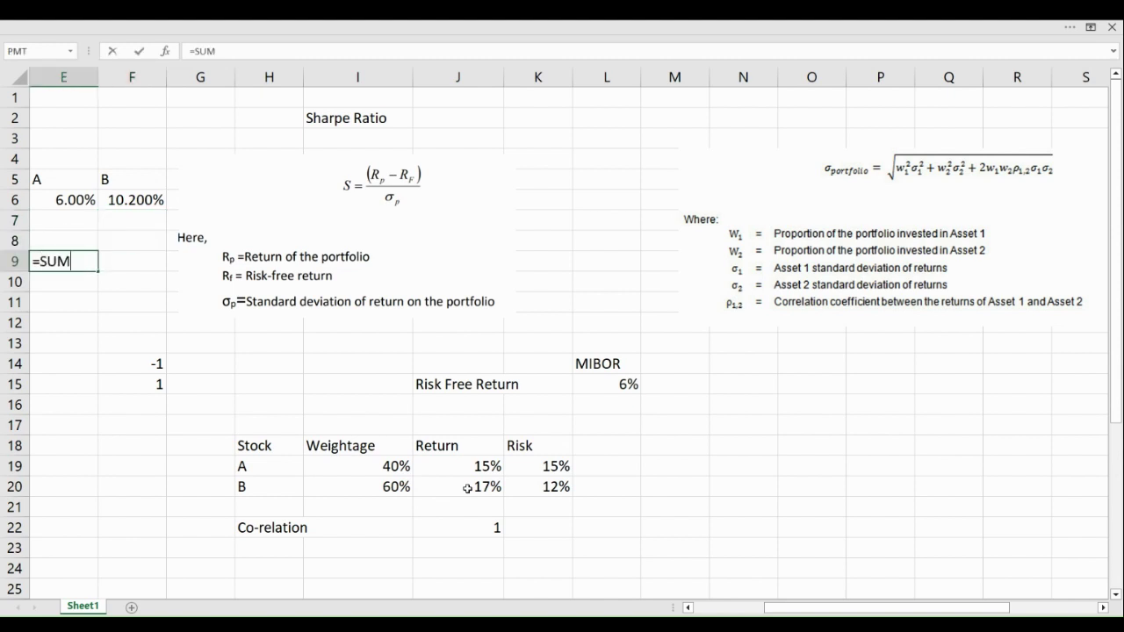
{"action": "left_click", "coordinate": [56, 198]}
{"action": "type", "text": "+"}
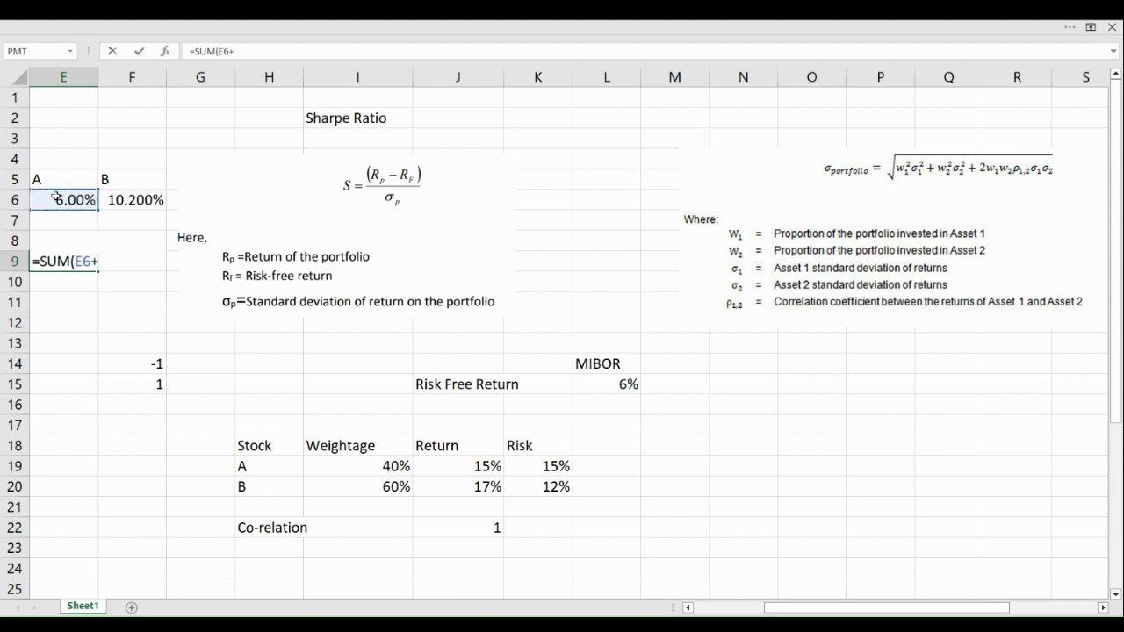
{"action": "left_click", "coordinate": [122, 199]}
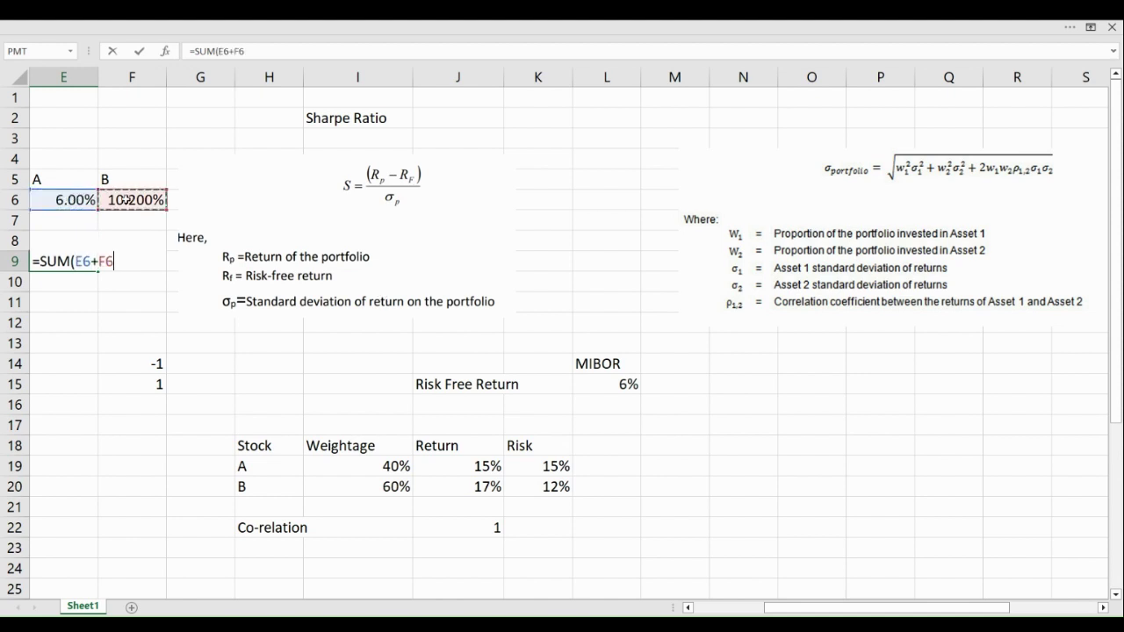
{"action": "type", "text": ")"}
{"action": "key", "text": "Return"}
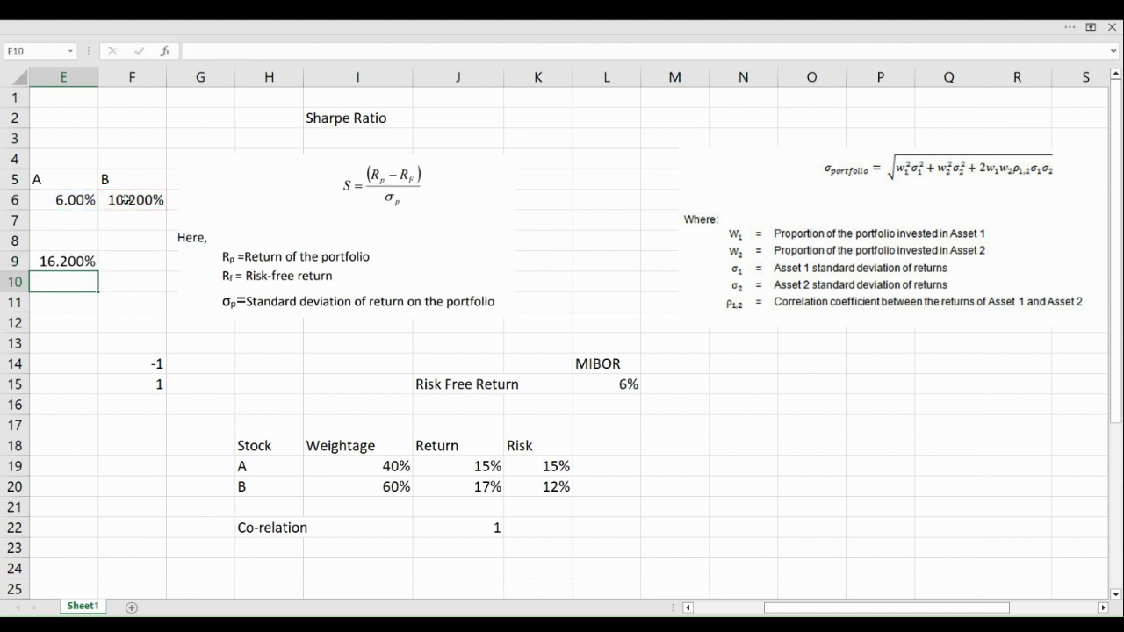
Step: Label E10 'Portfolio Return' and check the 6% risk-free rate
{"action": "type", "text": "pORTFOLIO"}
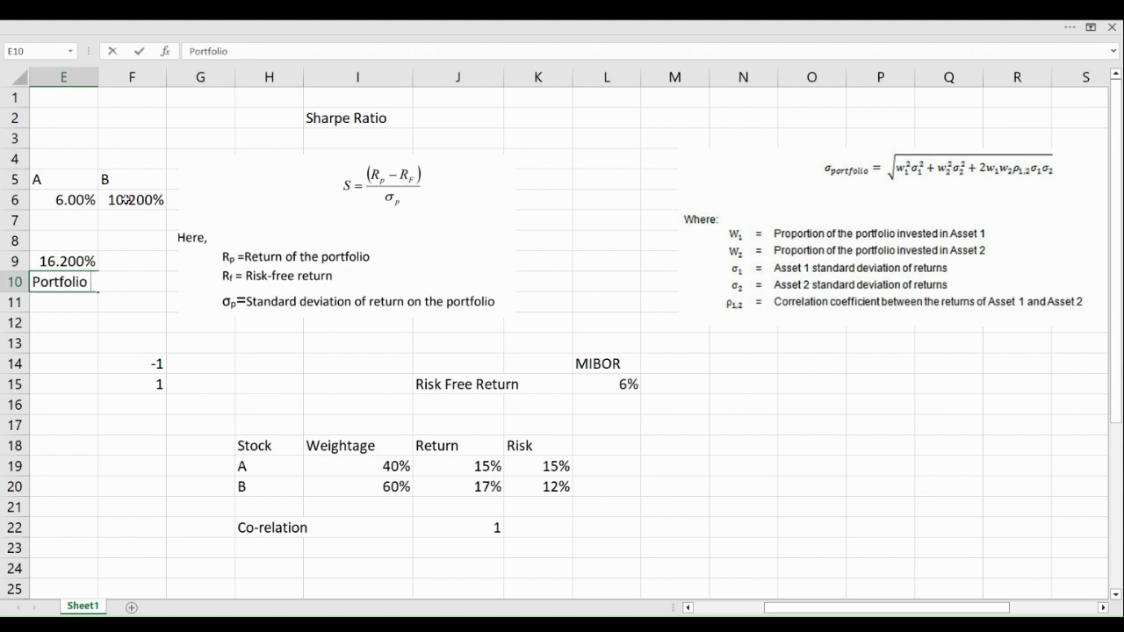
{"action": "type", "text": " Rteun"}
{"action": "key", "text": "BackSpace"}
{"action": "key", "text": "BackSpace"}
{"action": "key", "text": "BackSpace"}
{"action": "key", "text": "BackSpace"}
{"action": "type", "text": "eturn"}
{"action": "key", "text": "Return"}
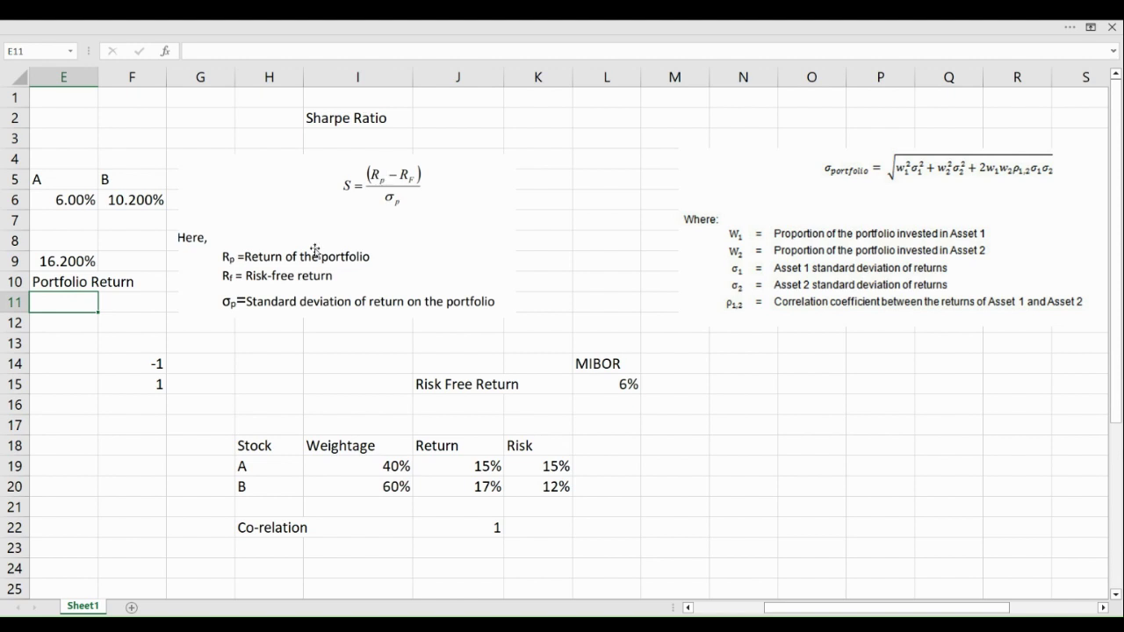
{"action": "left_click", "coordinate": [631, 389]}
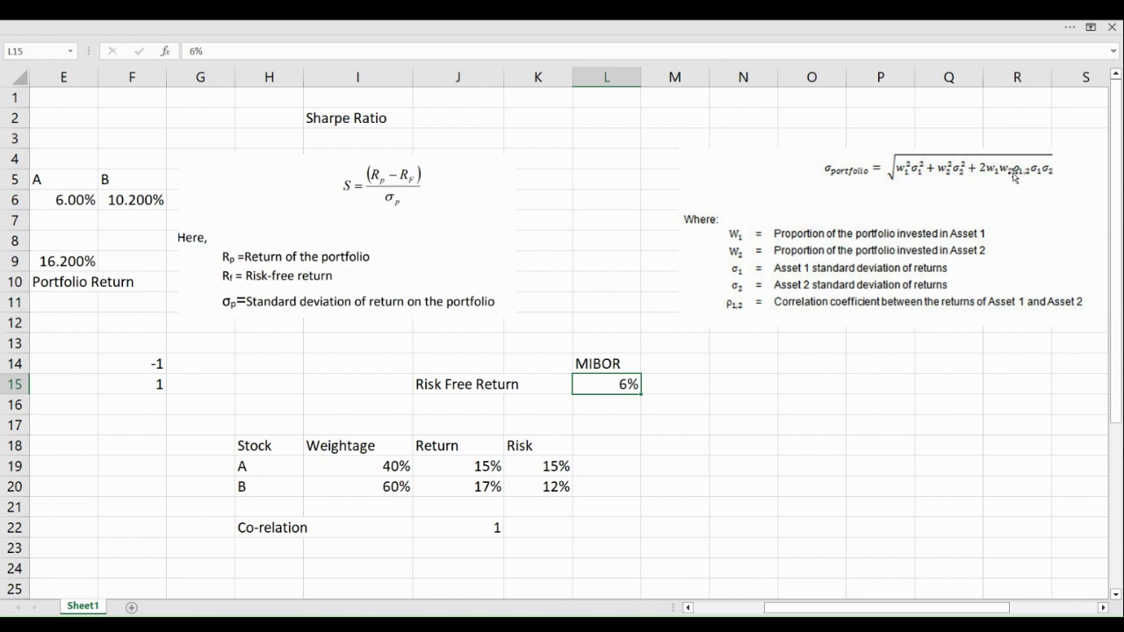
Step: Enter the labels First in N15 and A in N14
{"action": "left_click", "coordinate": [749, 384]}
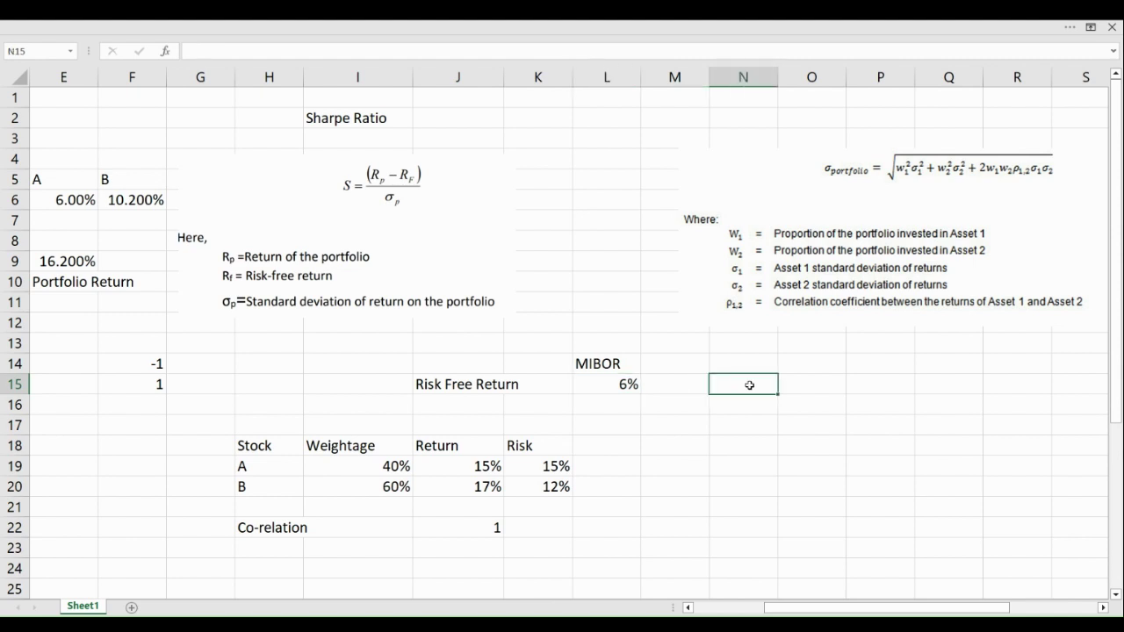
{"action": "type", "text": "First"}
{"action": "key", "text": "Up"}
{"action": "type", "text": "A"}
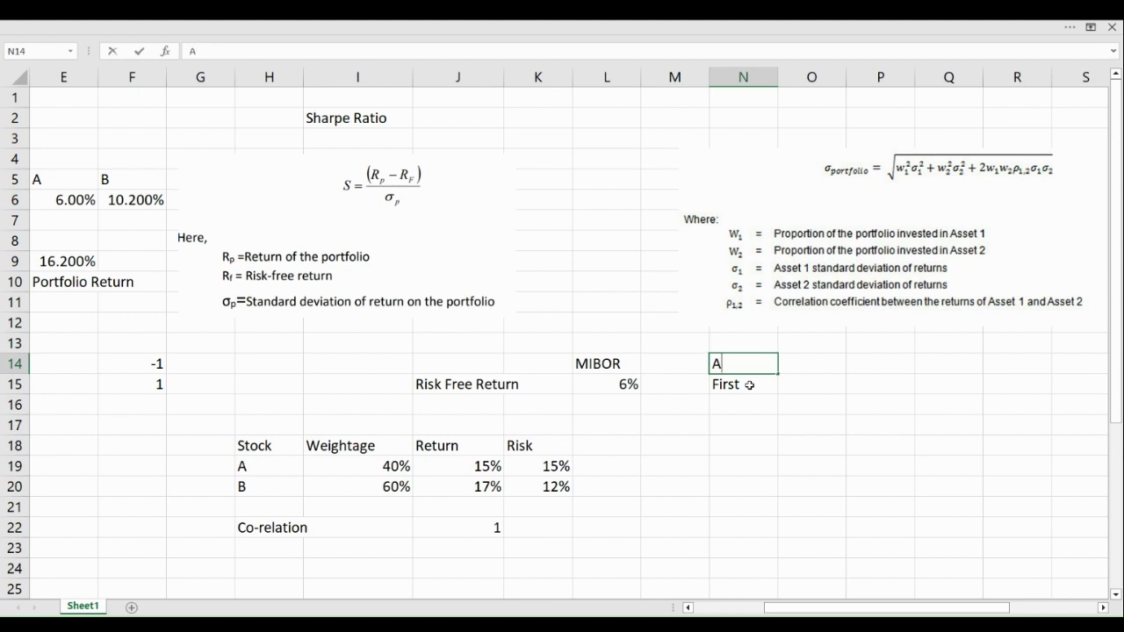
{"action": "key", "text": "Right"}
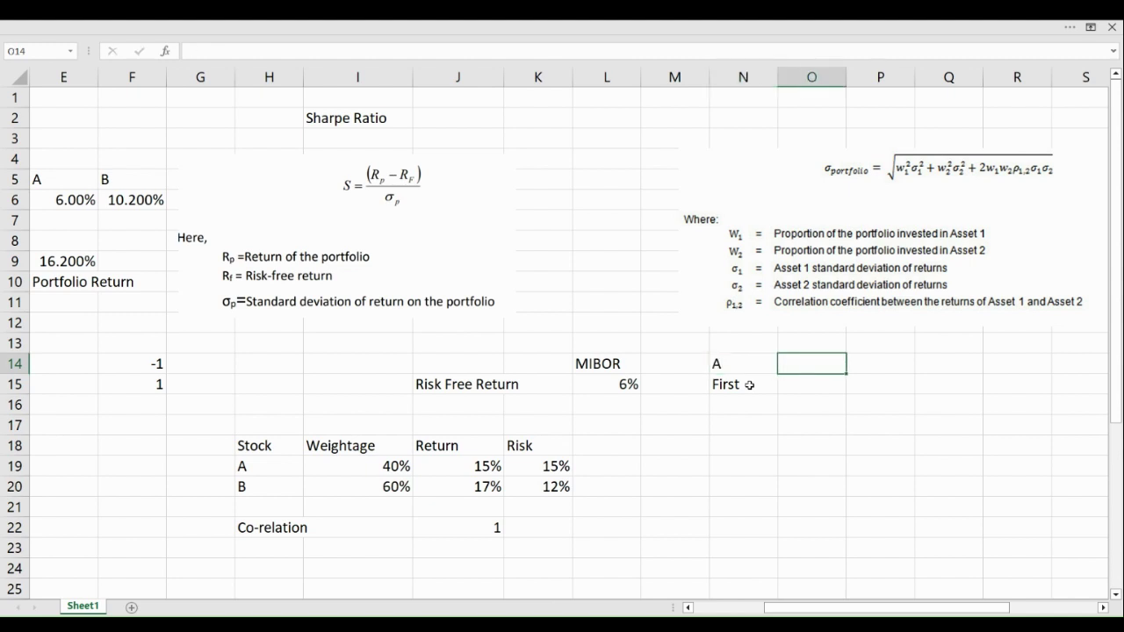
{"action": "key", "text": "Down"}
{"action": "key", "text": "Down"}
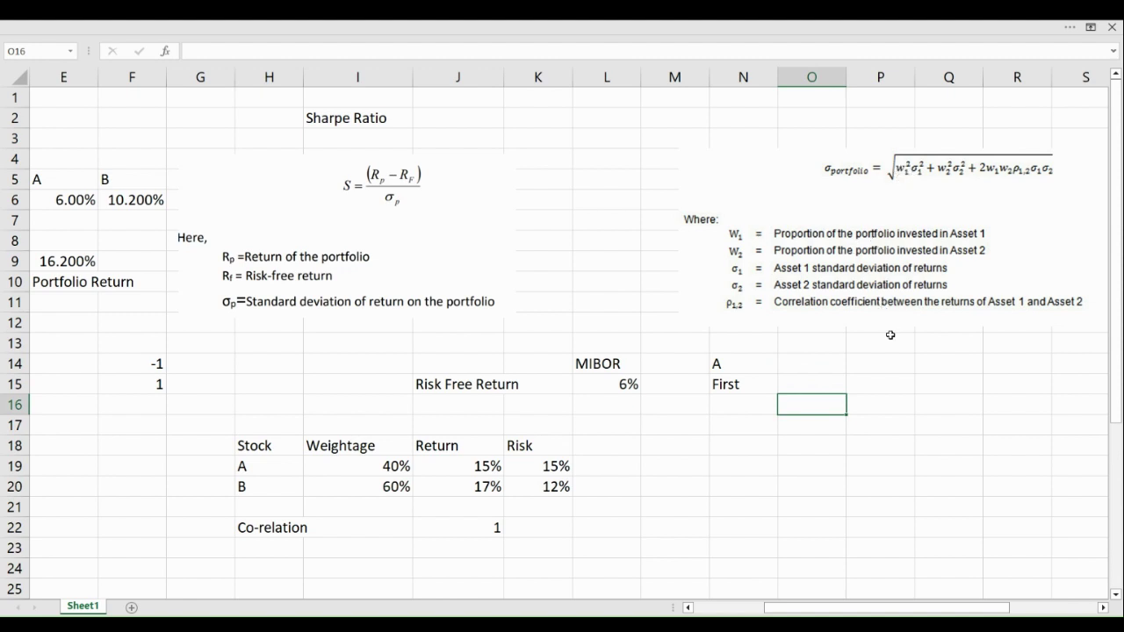
Step: Enter =0.4^2 (0.16) in O16 and =0.15^2 (0.0225) in O17
{"action": "type", "text": "=0.4"}
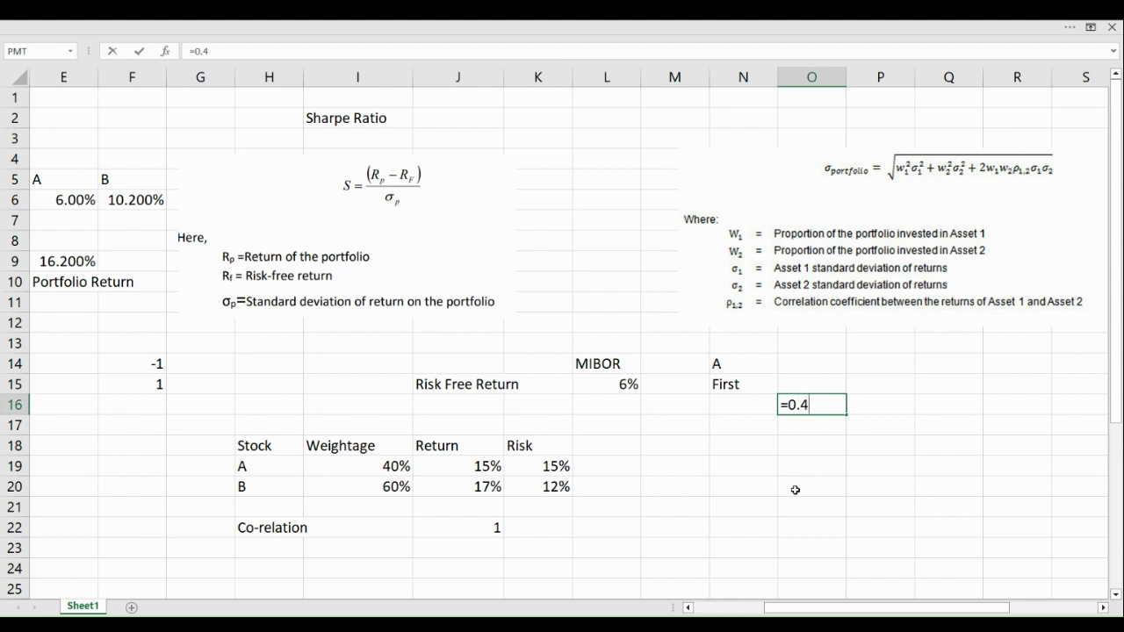
{"action": "type", "text": "^2"}
{"action": "key", "text": "Return"}
{"action": "type", "text": "="}
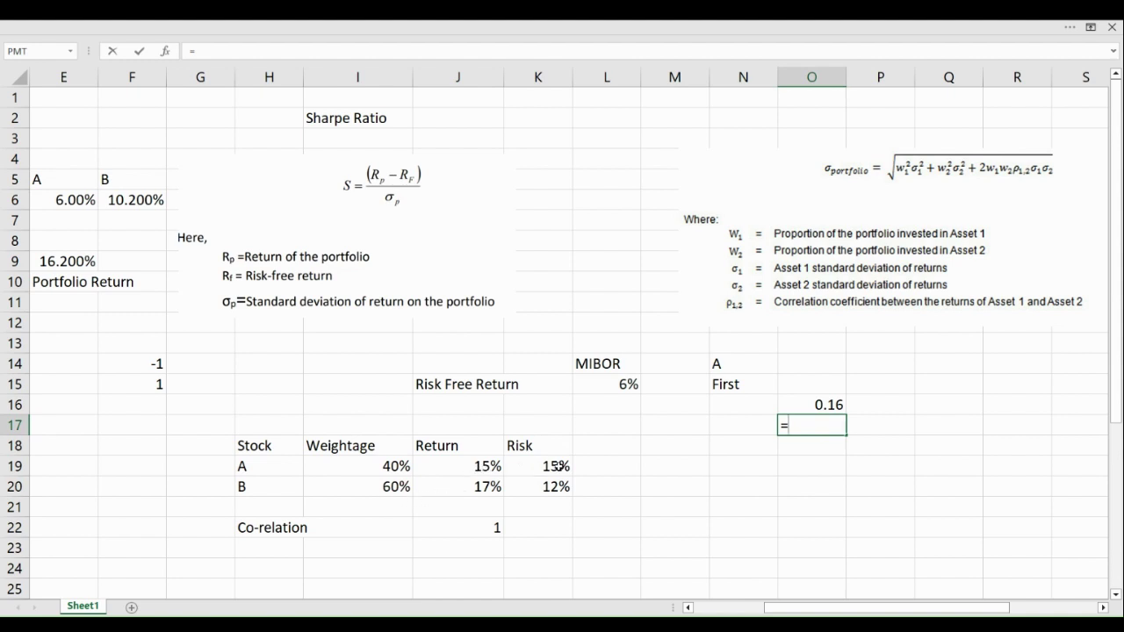
{"action": "type", "text": "0.15^2"}
{"action": "key", "text": "Return"}
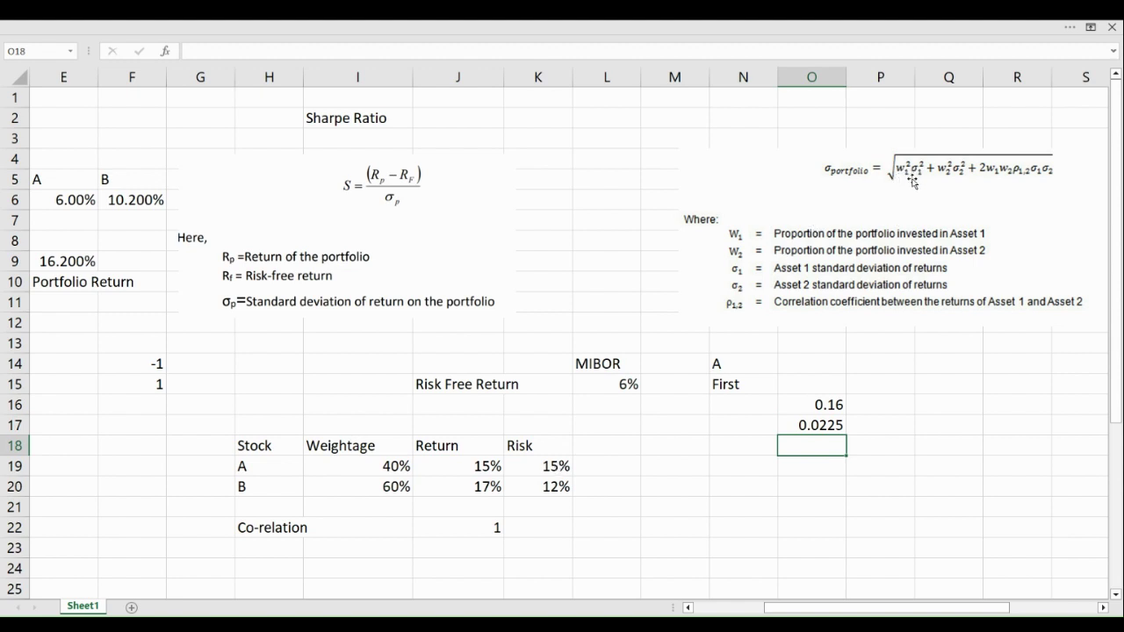
Step: Enter =O16*O17 in O19 for stock A's variance term of 0.0036
{"action": "type", "text": "="}
{"action": "left_click", "coordinate": [811, 403]}
{"action": "type", "text": "*"}
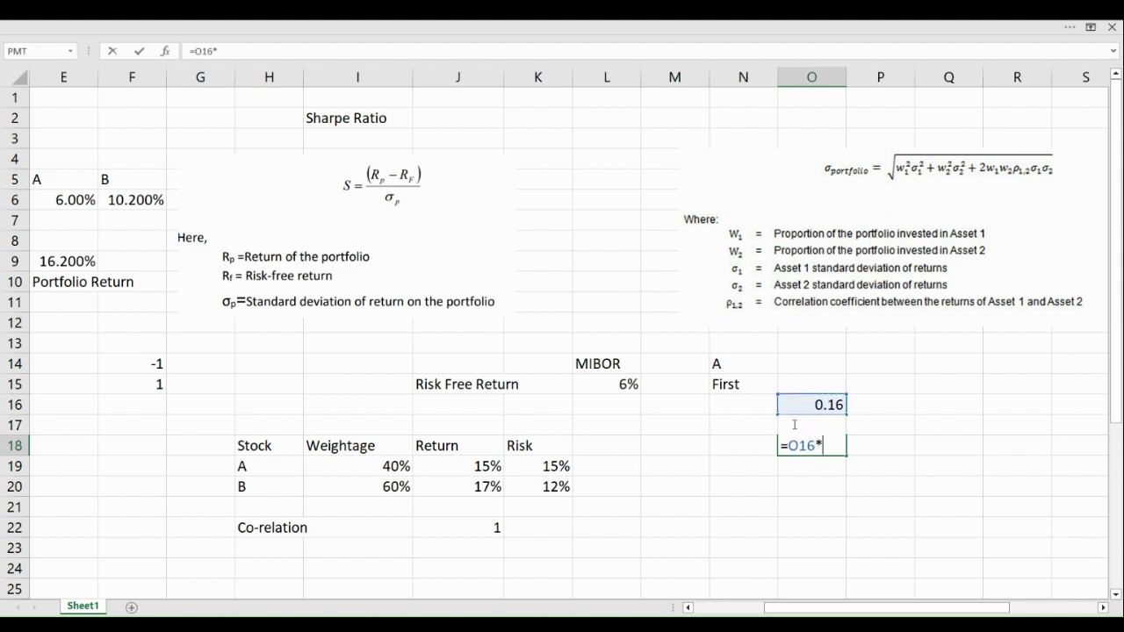
{"action": "key", "text": "Escape"}
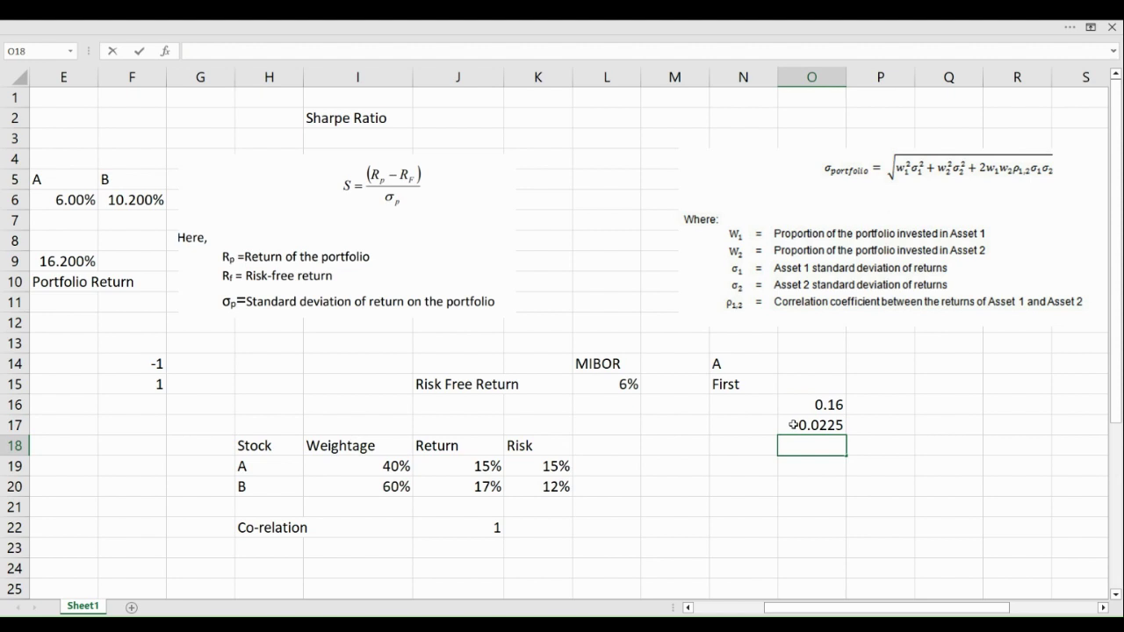
{"action": "key", "text": "Down"}
{"action": "type", "text": "="}
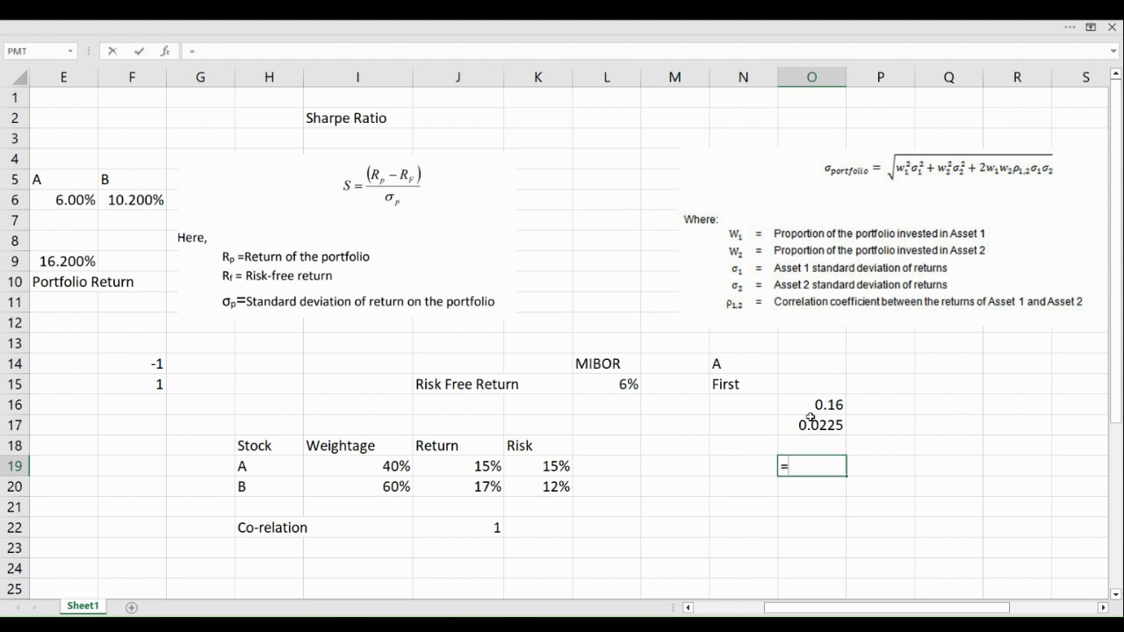
{"action": "left_click", "coordinate": [817, 405]}
{"action": "type", "text": "*"}
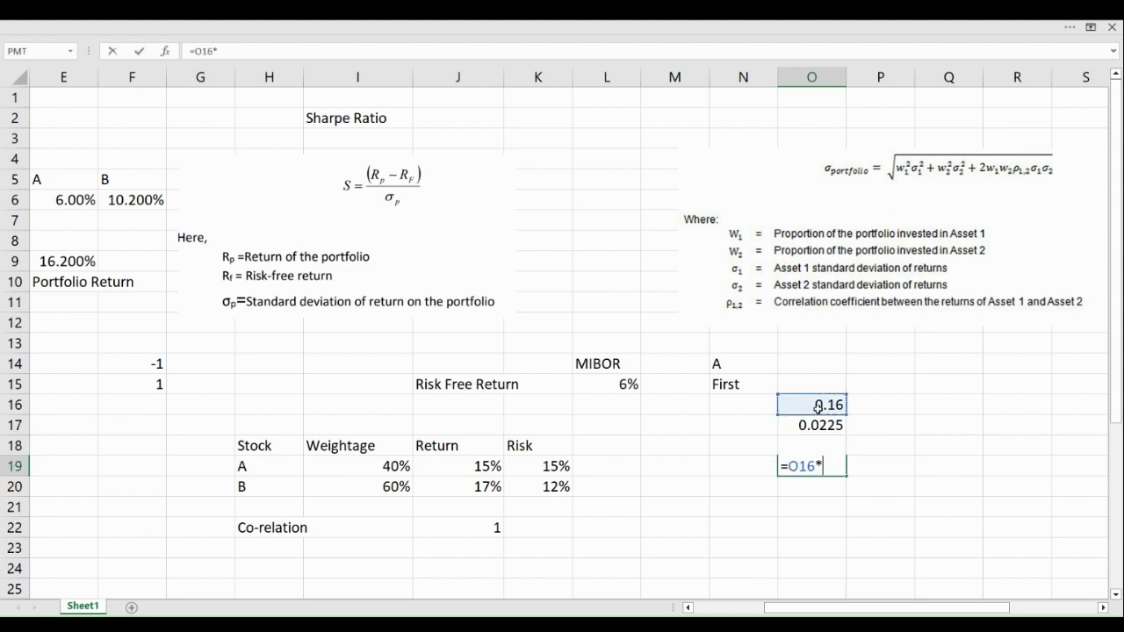
{"action": "left_click", "coordinate": [818, 423]}
{"action": "key", "text": "Return"}
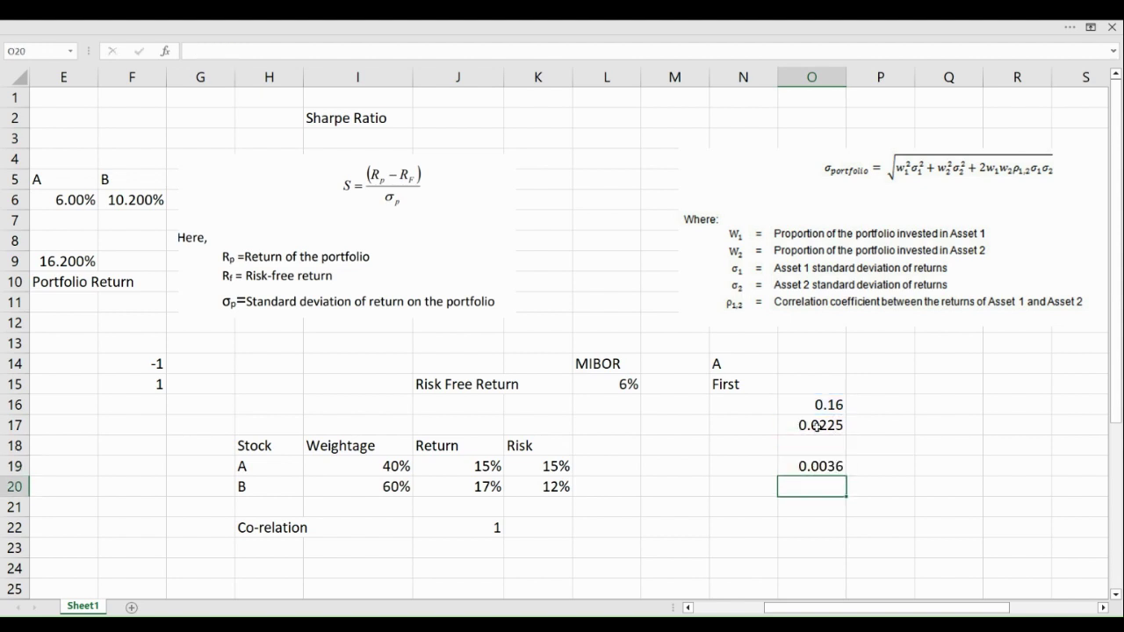
Step: Label the product cell N19 with A
{"action": "key", "text": "Up"}
{"action": "key", "text": "Up"}
{"action": "key", "text": "Up"}
{"action": "key", "text": "Up"}
{"action": "key", "text": "Up"}
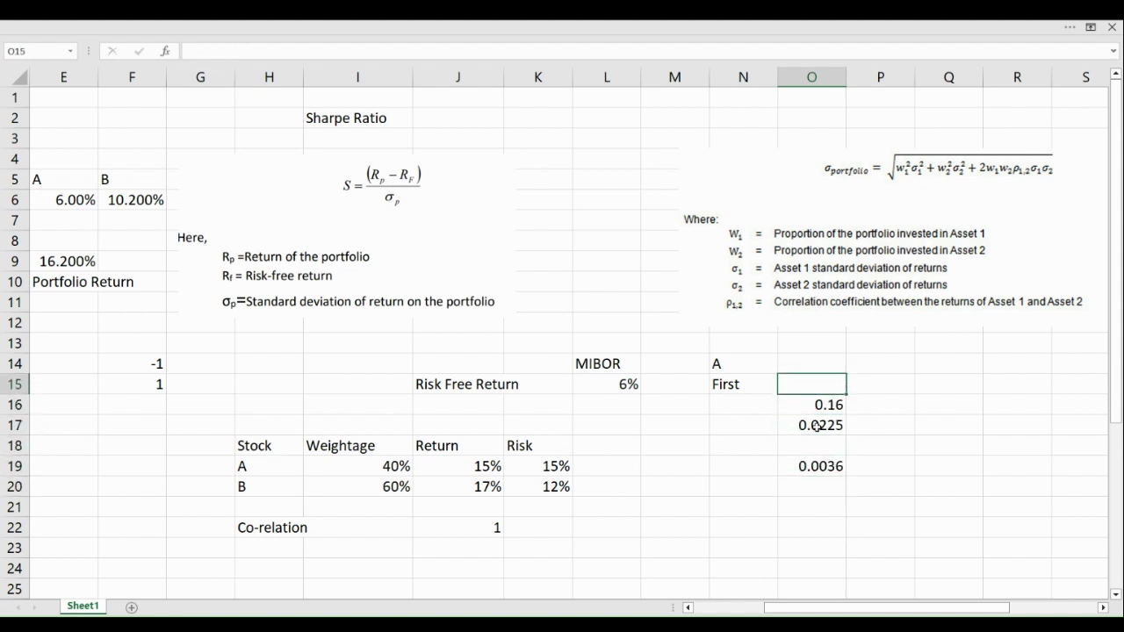
{"action": "key", "text": "Down"}
{"action": "key", "text": "Down"}
{"action": "key", "text": "Down"}
{"action": "key", "text": "Down"}
{"action": "key", "text": "Left"}
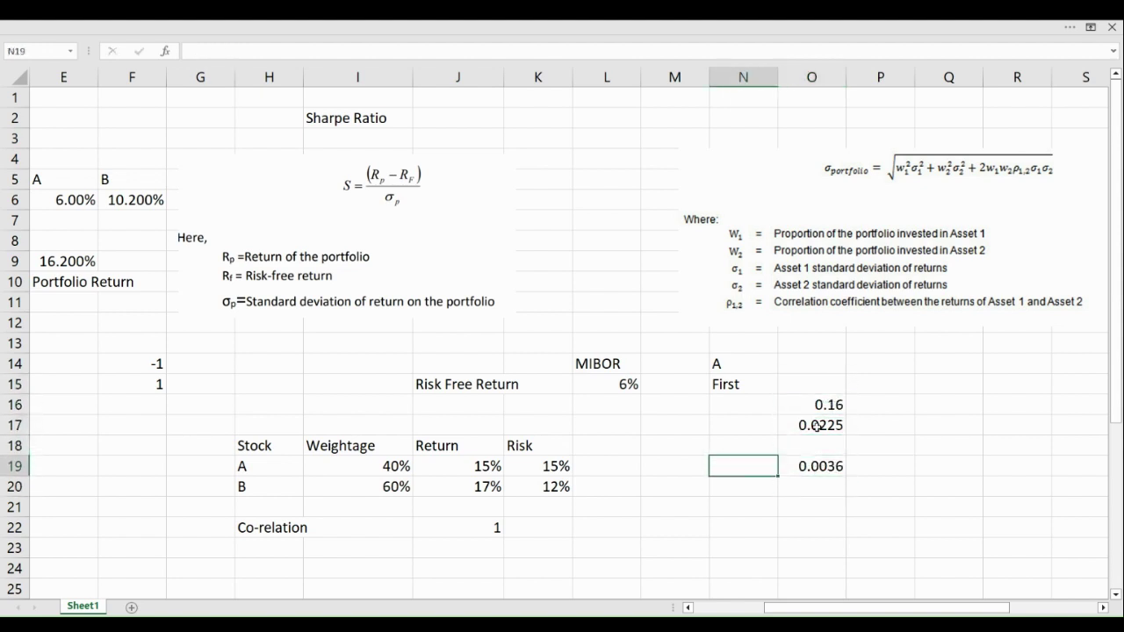
{"action": "type", "text": "a"}
{"action": "key", "text": "BackSpace"}
{"action": "type", "text": "A"}
{"action": "key", "text": "Return"}
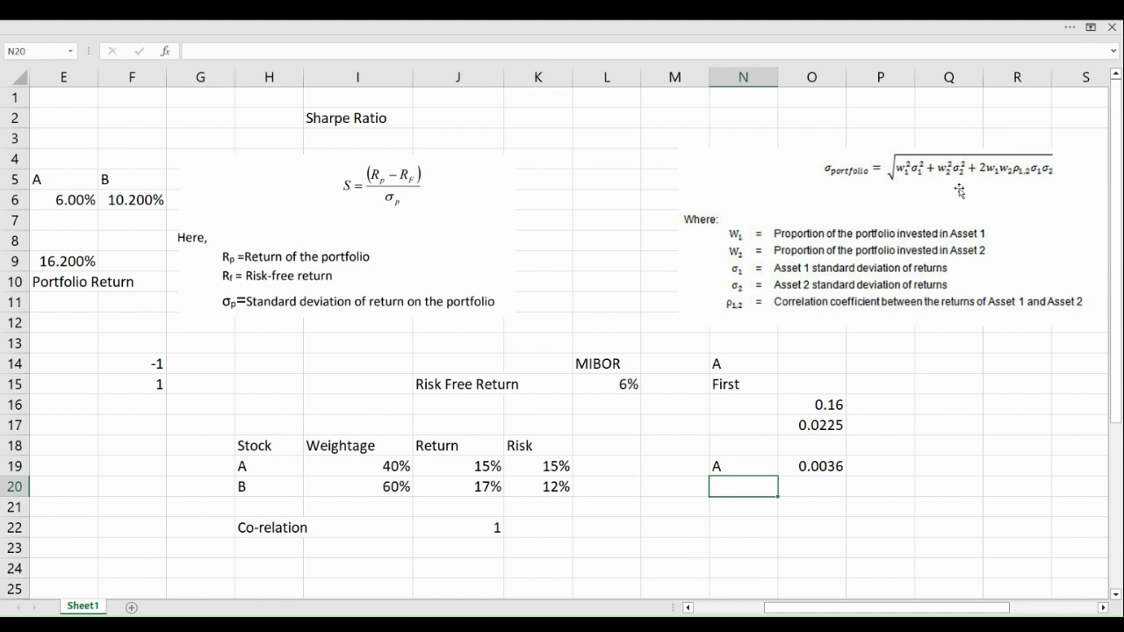
Step: Head stock B's column with B, then enter =0.6^2 (0.36) and =0.12^2 (0.0144)
{"action": "left_click", "coordinate": [949, 362]}
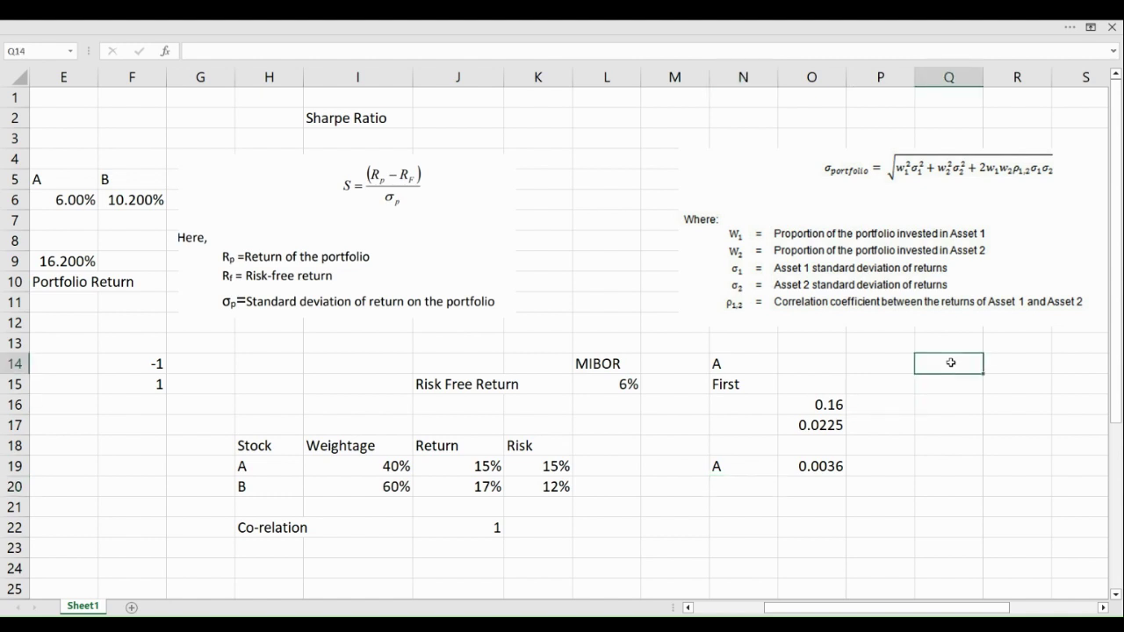
{"action": "type", "text": "b"}
{"action": "key", "text": "BackSpace"}
{"action": "type", "text": "B"}
{"action": "key", "text": "Return"}
{"action": "key", "text": "Return"}
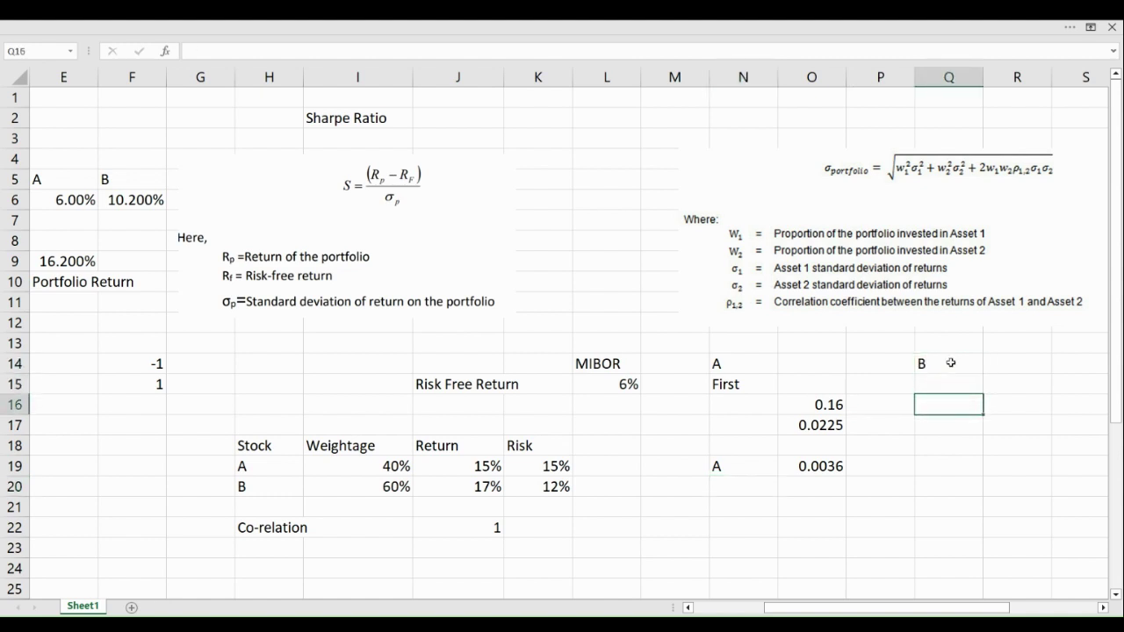
{"action": "type", "text": "=0.6^2"}
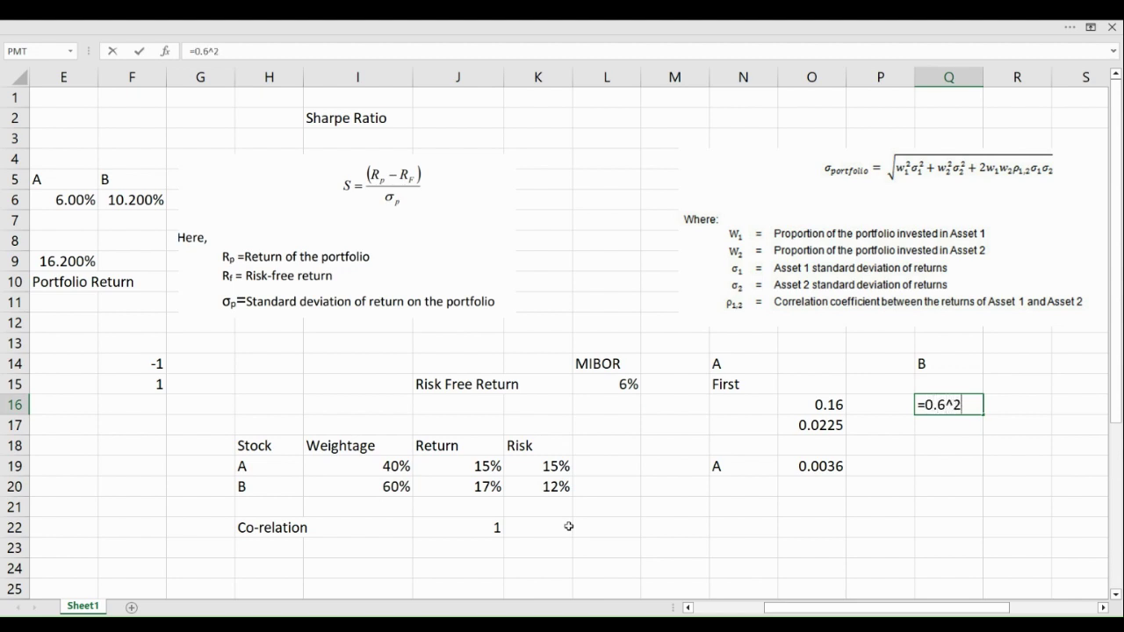
{"action": "key", "text": "Return"}
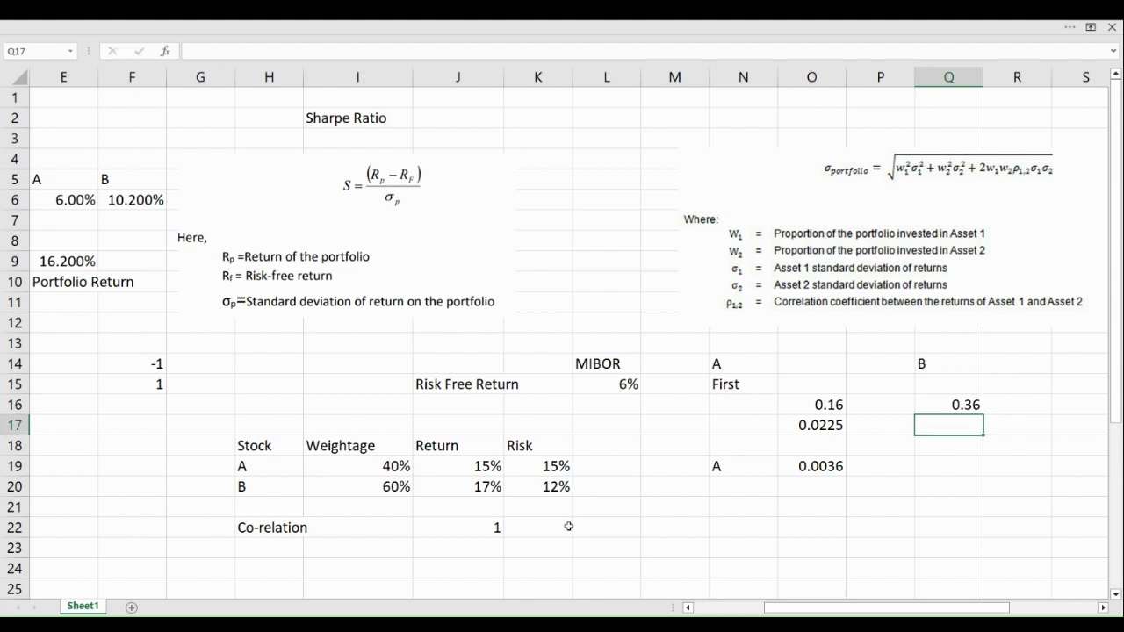
{"action": "type", "text": "=0.12"}
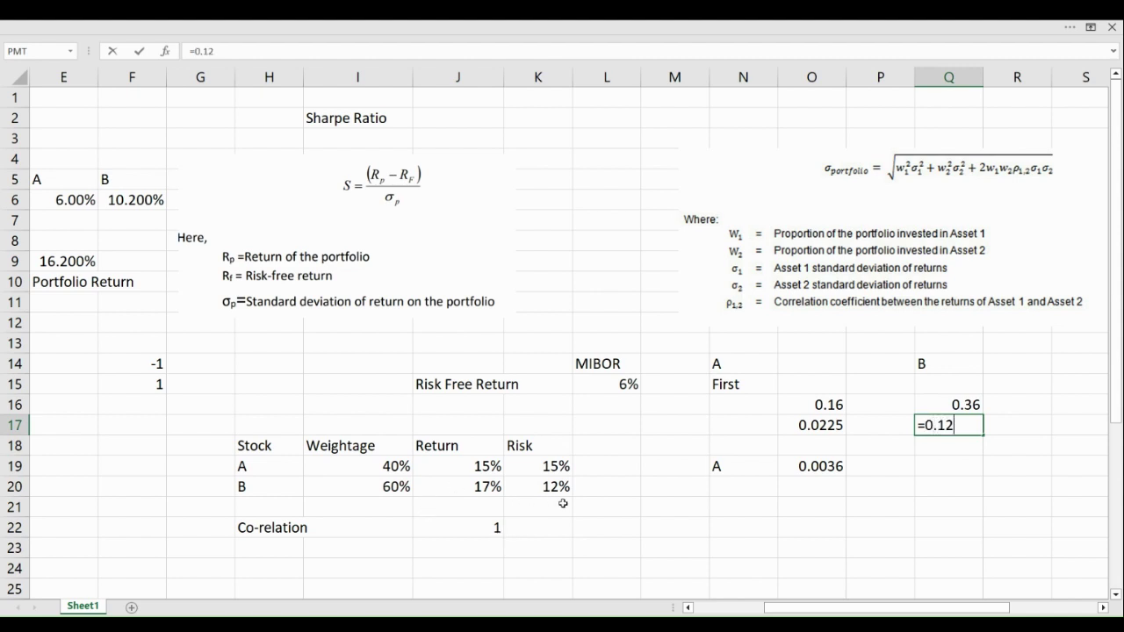
{"action": "type", "text": "^2"}
{"action": "key", "text": "Return"}
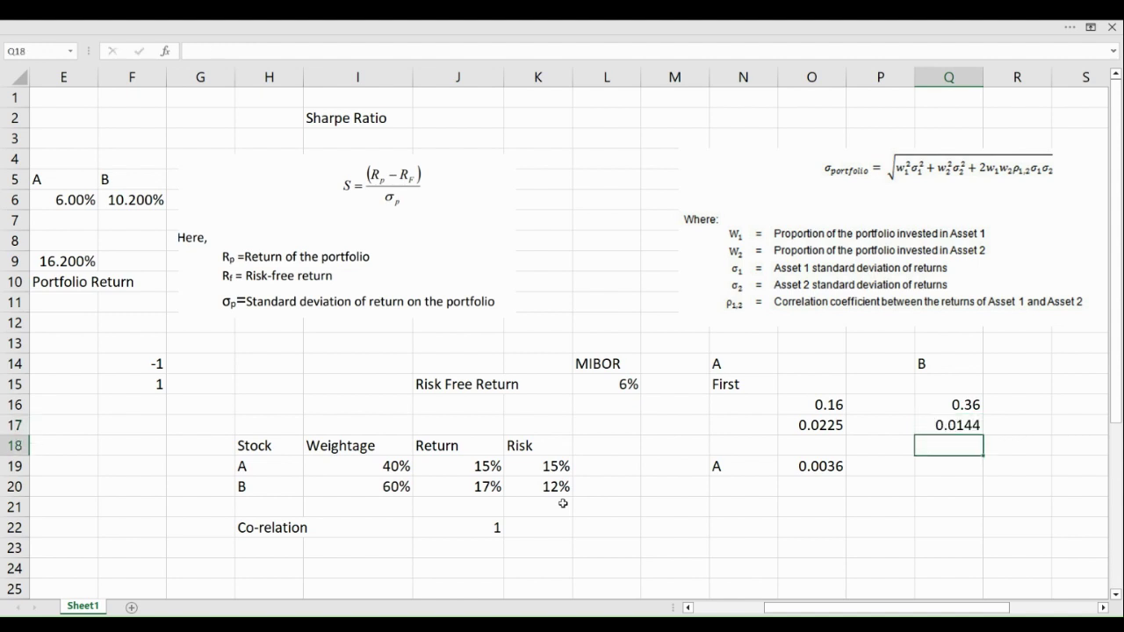
Step: Enter =Q16*Q17 in Q19 for B's variance term of 0.00518
{"action": "key", "text": "Down"}
{"action": "type", "text": "="}
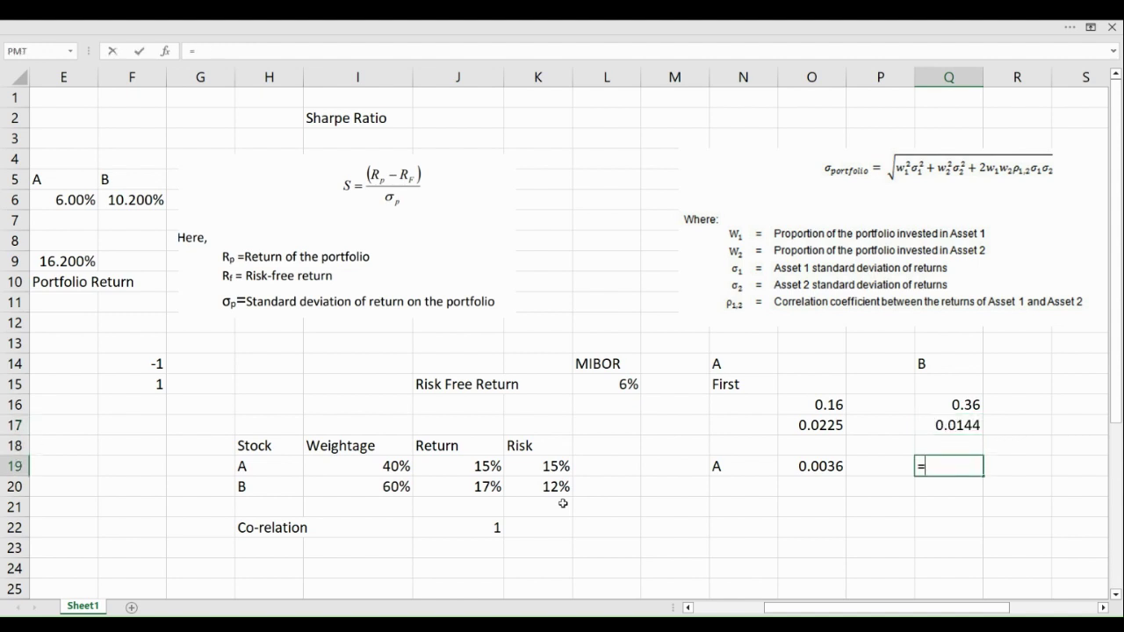
{"action": "left_click", "coordinate": [961, 402]}
{"action": "type", "text": "*"}
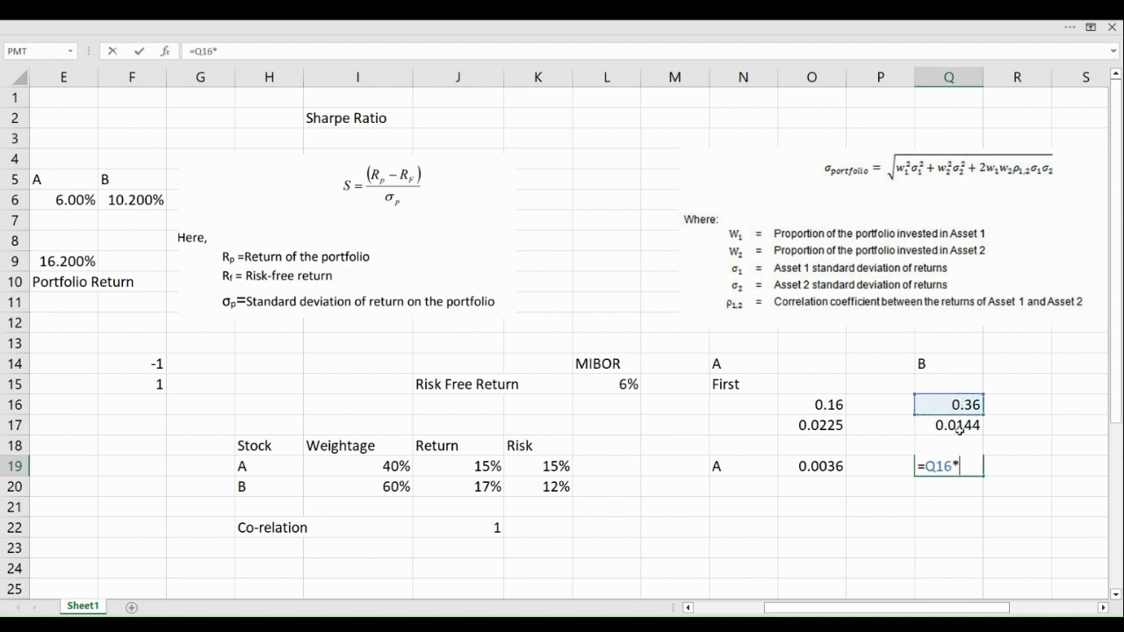
{"action": "left_click", "coordinate": [960, 424]}
{"action": "key", "text": "Return"}
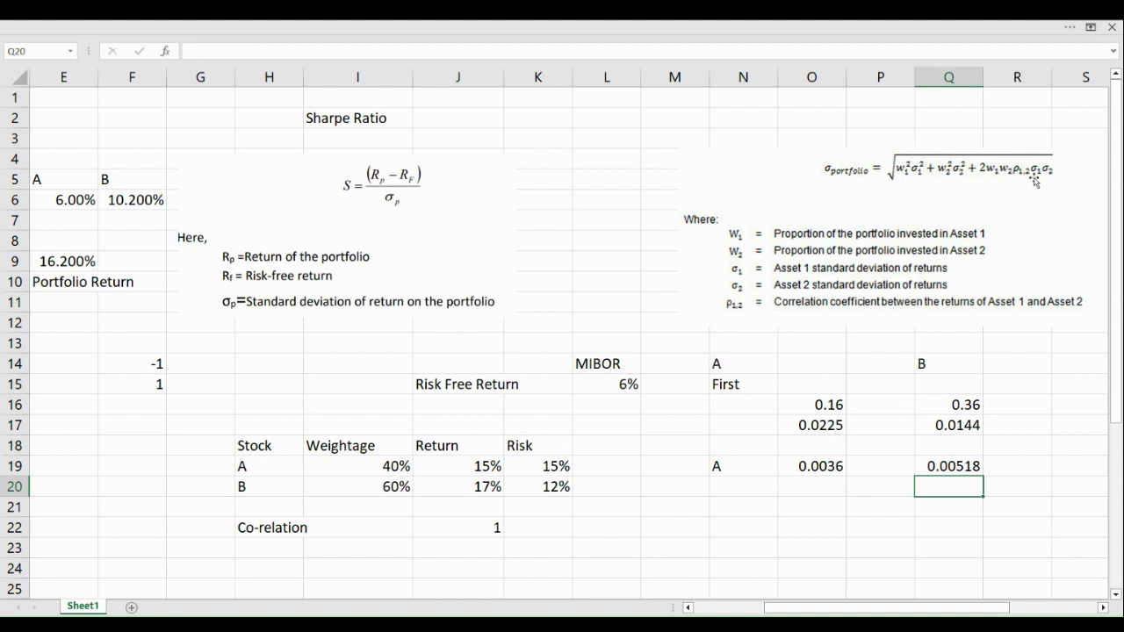
Step: Enter =2*0.4*0.6*0.15*0.12*1 in O22, giving the covariance term 0.00864
{"action": "left_click", "coordinate": [796, 529]}
{"action": "type", "text": "="}
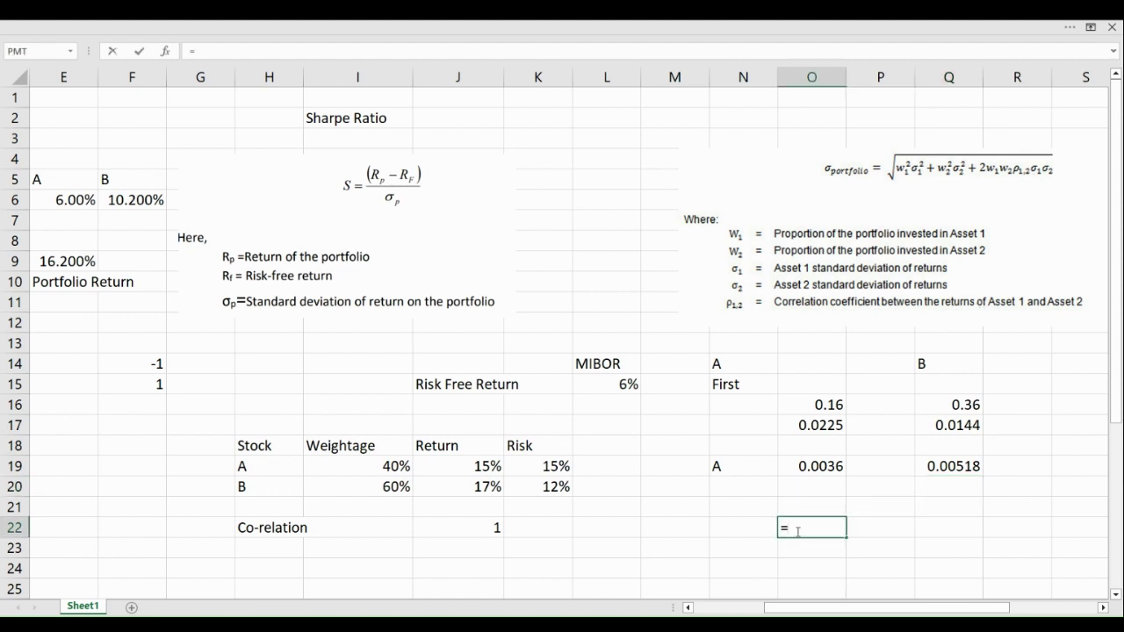
{"action": "type", "text": "2*0.4*.06"}
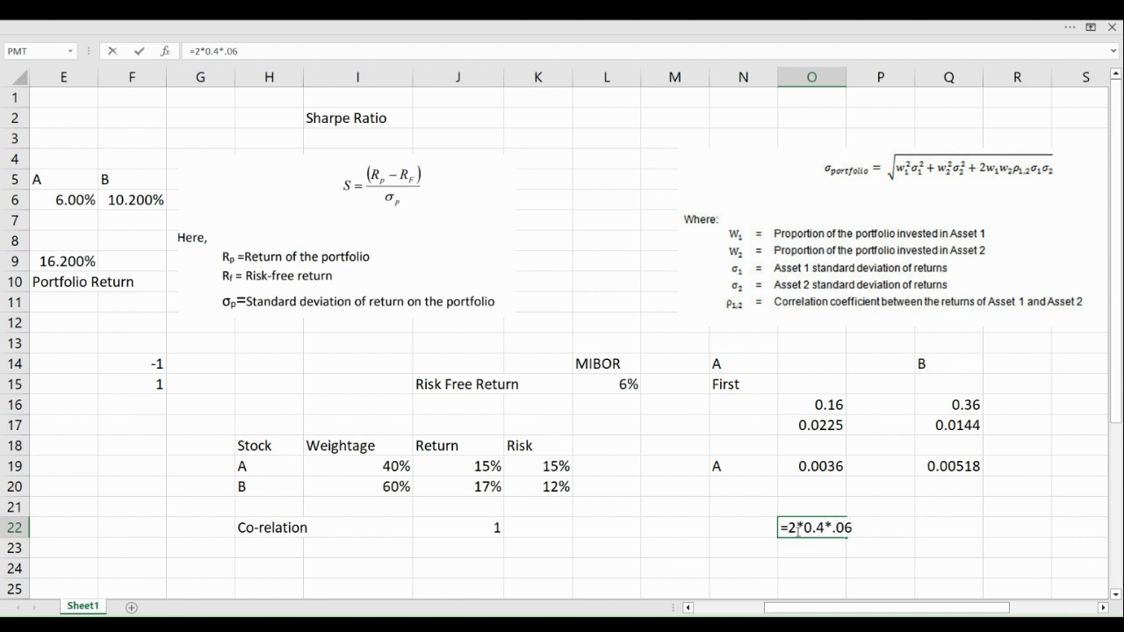
{"action": "key", "text": "BackSpace"}
{"action": "key", "text": "BackSpace"}
{"action": "key", "text": "BackSpace"}
{"action": "type", "text": "0."}
{"action": "type", "text": "6*"}
{"action": "type", "text": "."}
{"action": "key", "text": "BackSpace"}
{"action": "type", "text": "0.15*"}
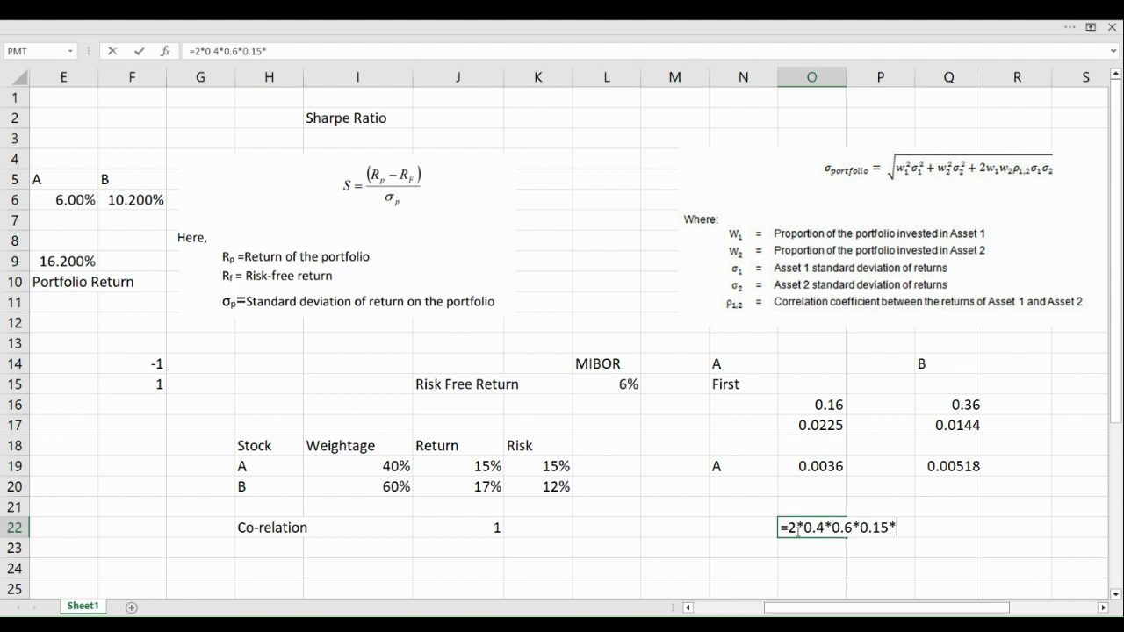
{"action": "type", "text": "0.12"}
{"action": "type", "text": "*1"}
{"action": "key", "text": "Return"}
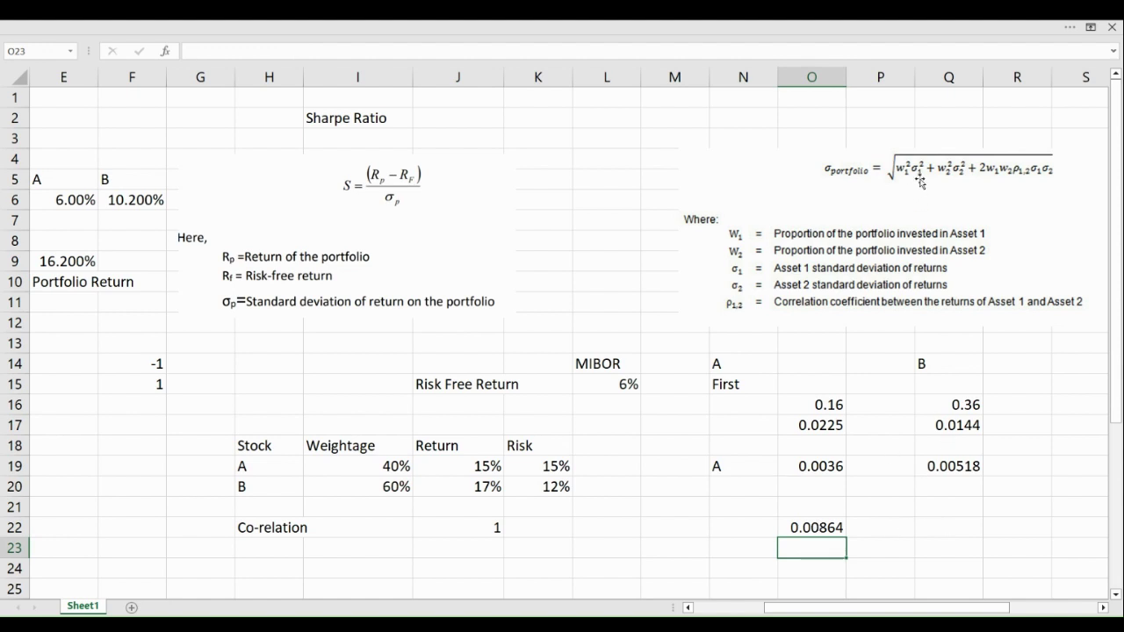
Step: Enter =O19+Q19+O22 in Q23 for a portfolio variance of 0.01742
{"action": "left_click", "coordinate": [938, 547]}
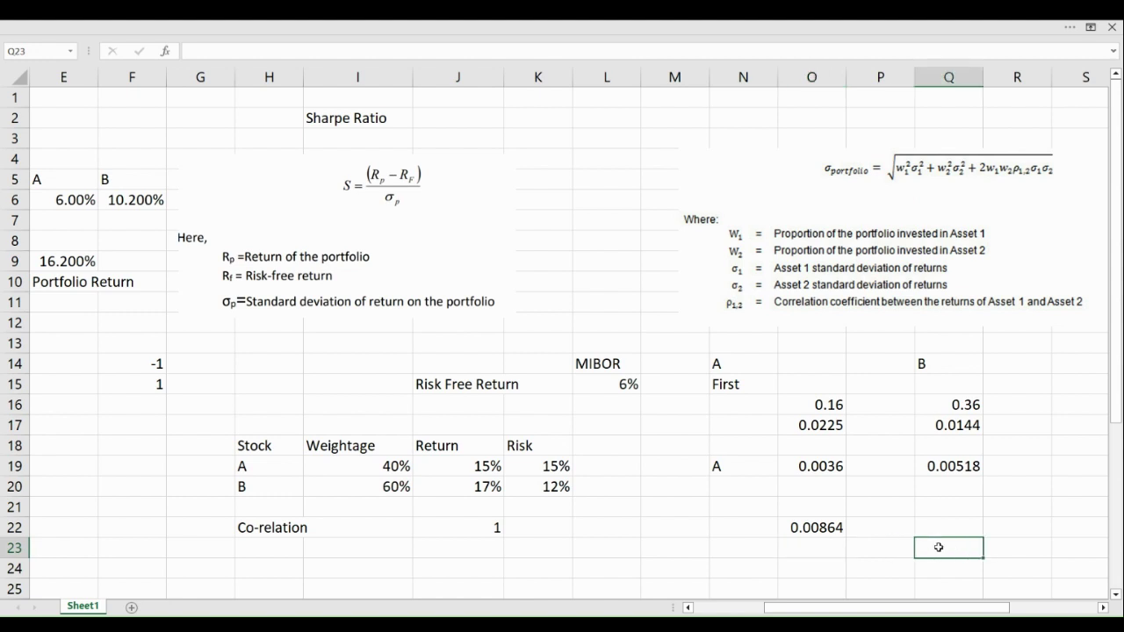
{"action": "type", "text": "="}
{"action": "left_click", "coordinate": [809, 466]}
{"action": "type", "text": "+"}
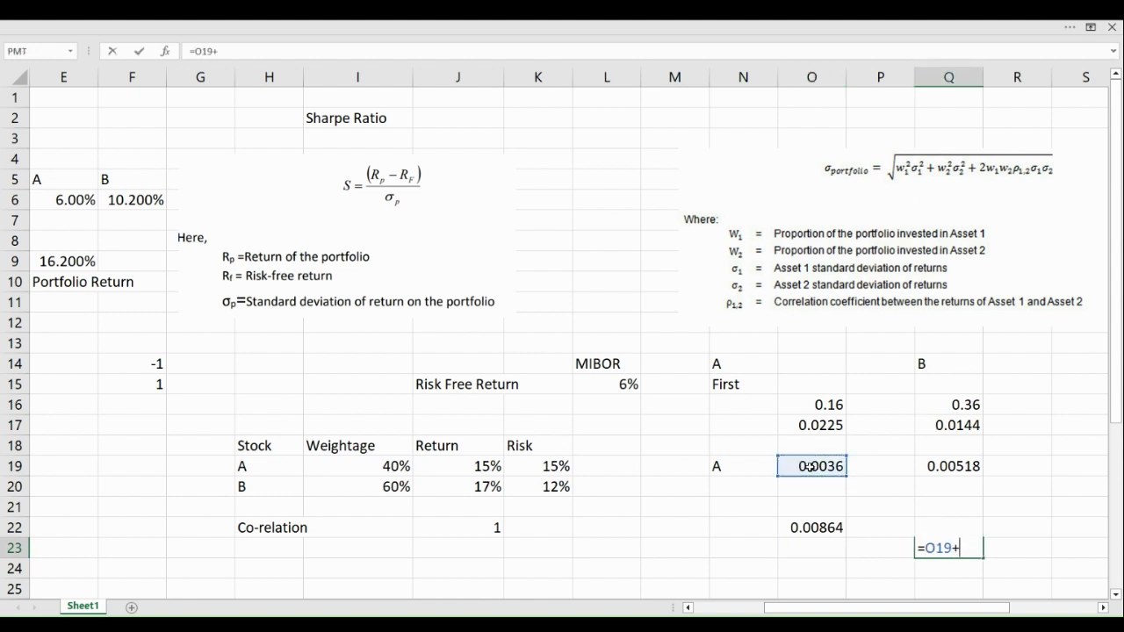
{"action": "left_click", "coordinate": [955, 467]}
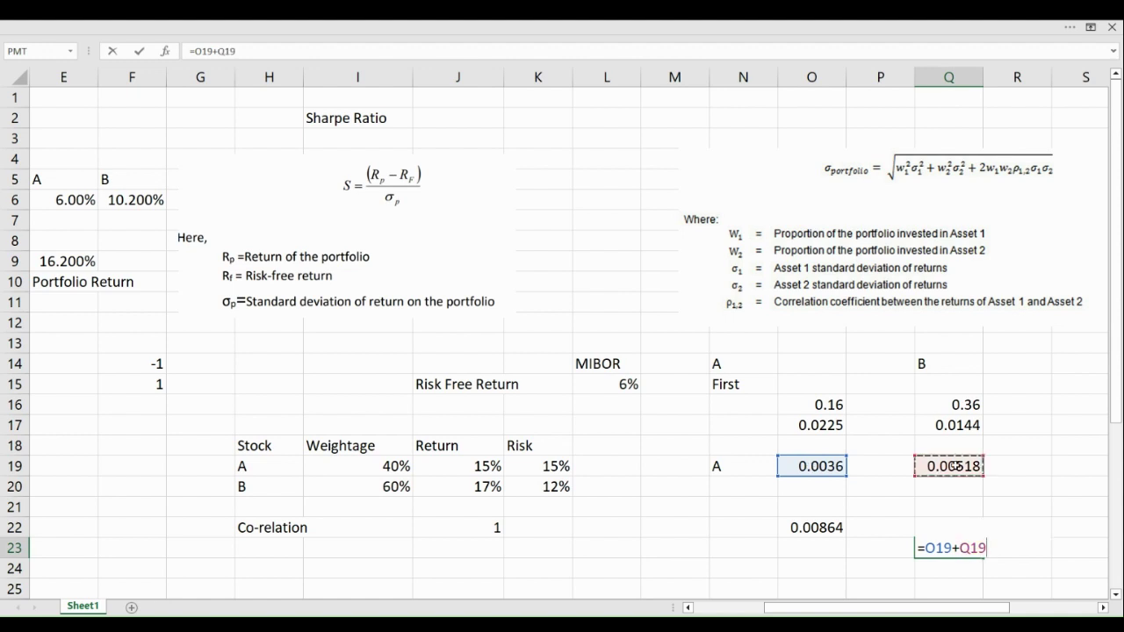
{"action": "type", "text": "+"}
{"action": "left_click", "coordinate": [816, 527]}
{"action": "key", "text": "Return"}
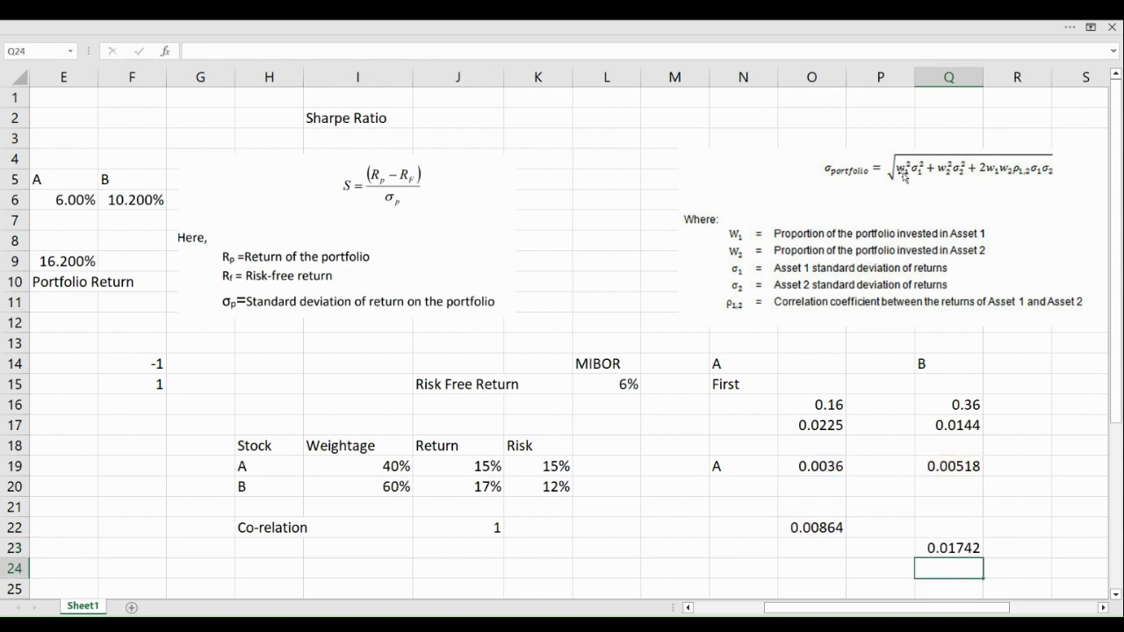
Step: Enter =SQRT(Q23) in O24 for a portfolio standard deviation of 0.132
{"action": "key", "text": "Left"}
{"action": "key", "text": "Left"}
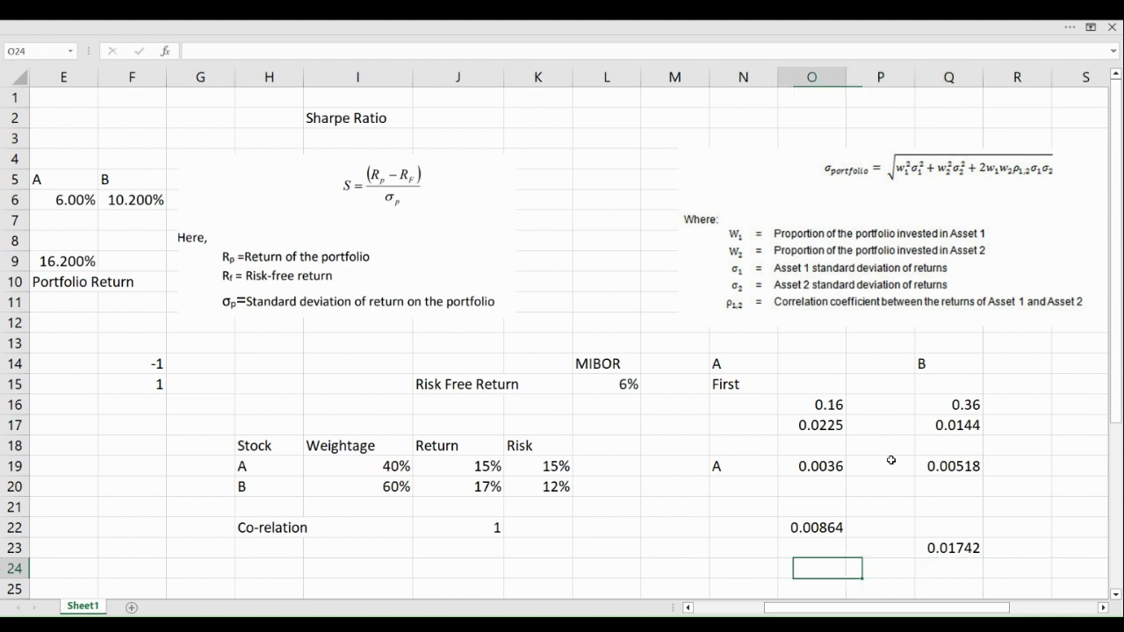
{"action": "type", "text": "="}
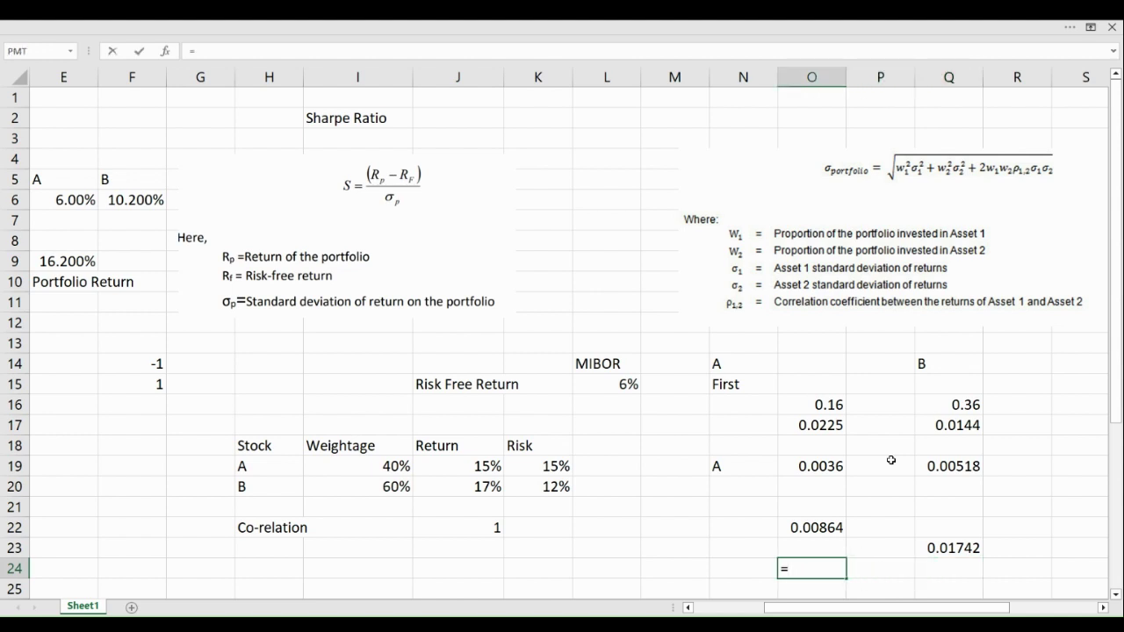
{"action": "type", "text": "SQRT("}
{"action": "left_click", "coordinate": [949, 547]}
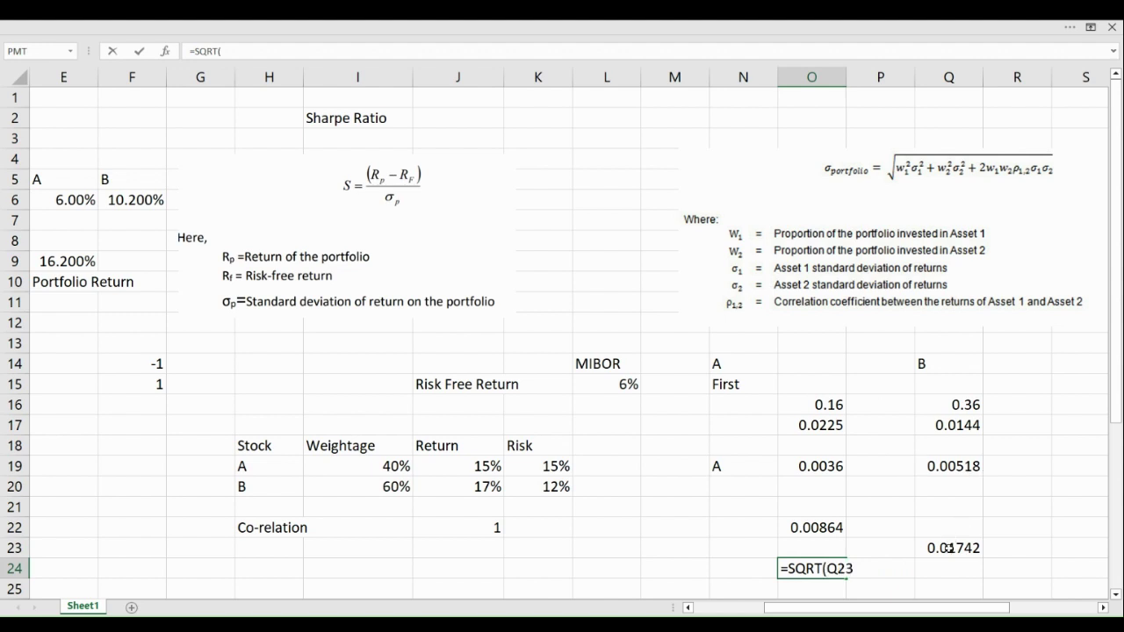
{"action": "type", "text": ")"}
{"action": "key", "text": "Return"}
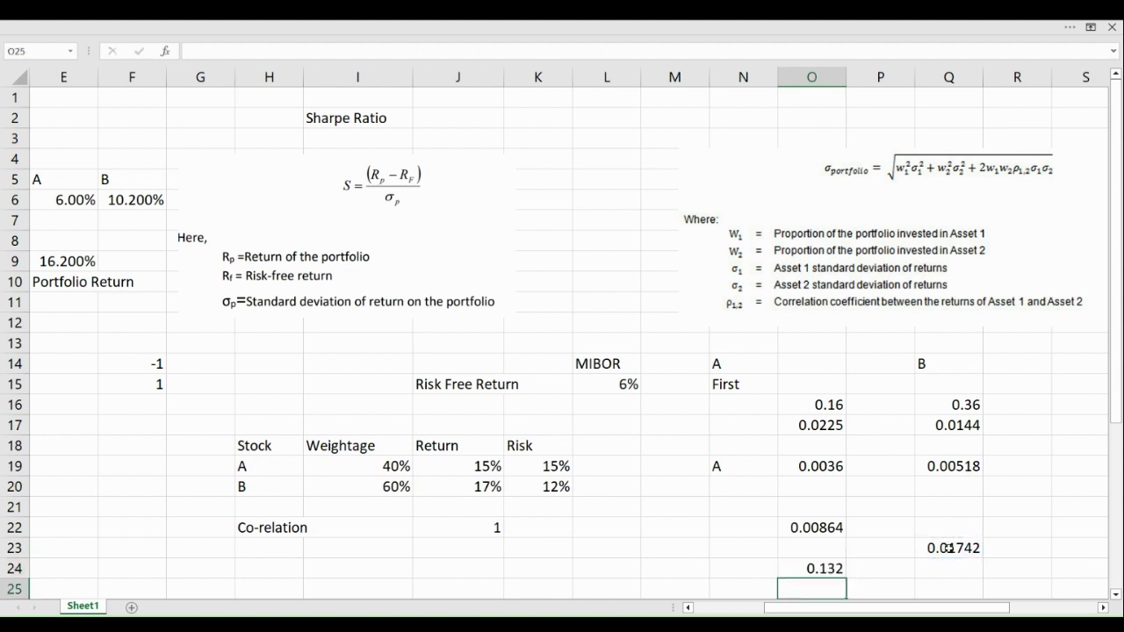
{"action": "key", "text": "Up"}
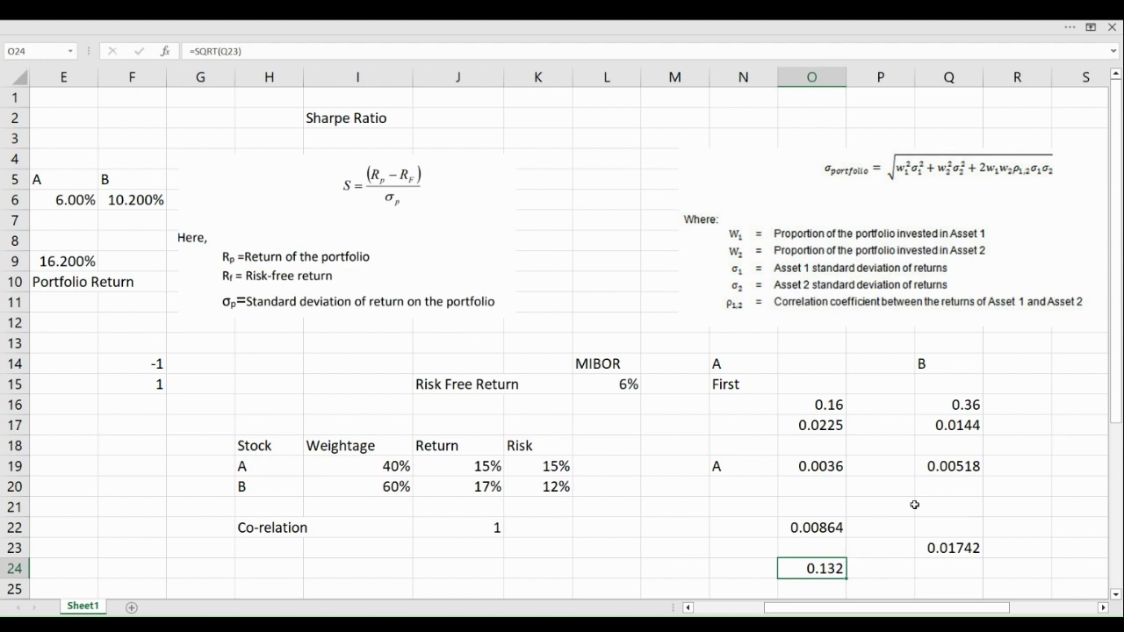
{"action": "left_click", "coordinate": [1087, 26]}
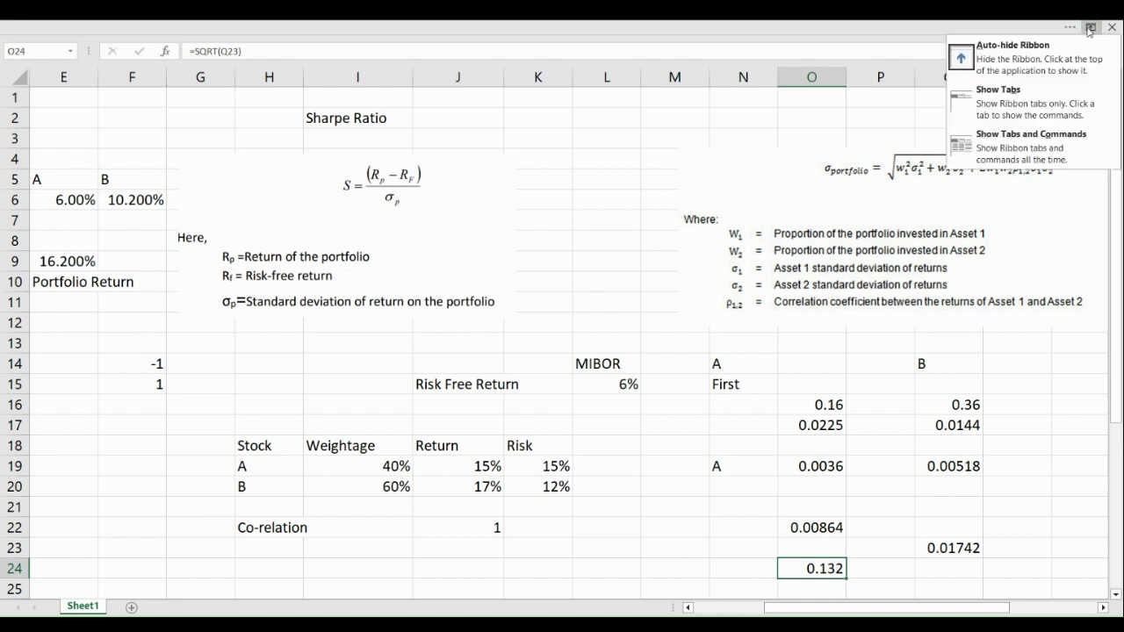
Step: Keep the ribbon commands visible and format O24 as a percentage, showing 13.20%
{"action": "left_click", "coordinate": [1021, 158]}
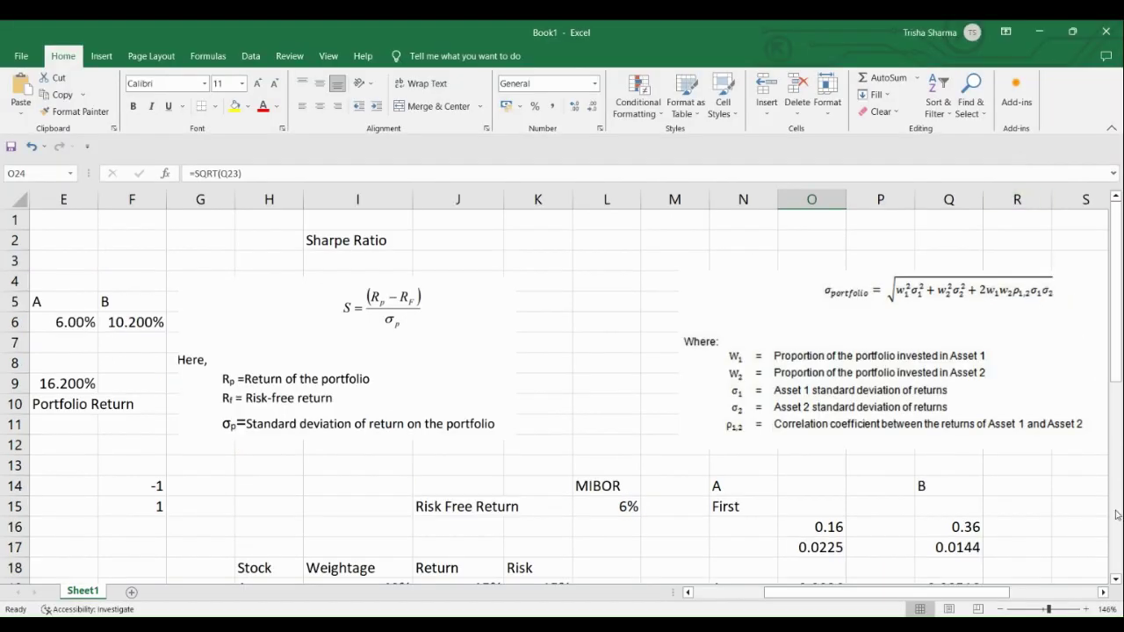
{"action": "left_click", "coordinate": [1116, 580]}
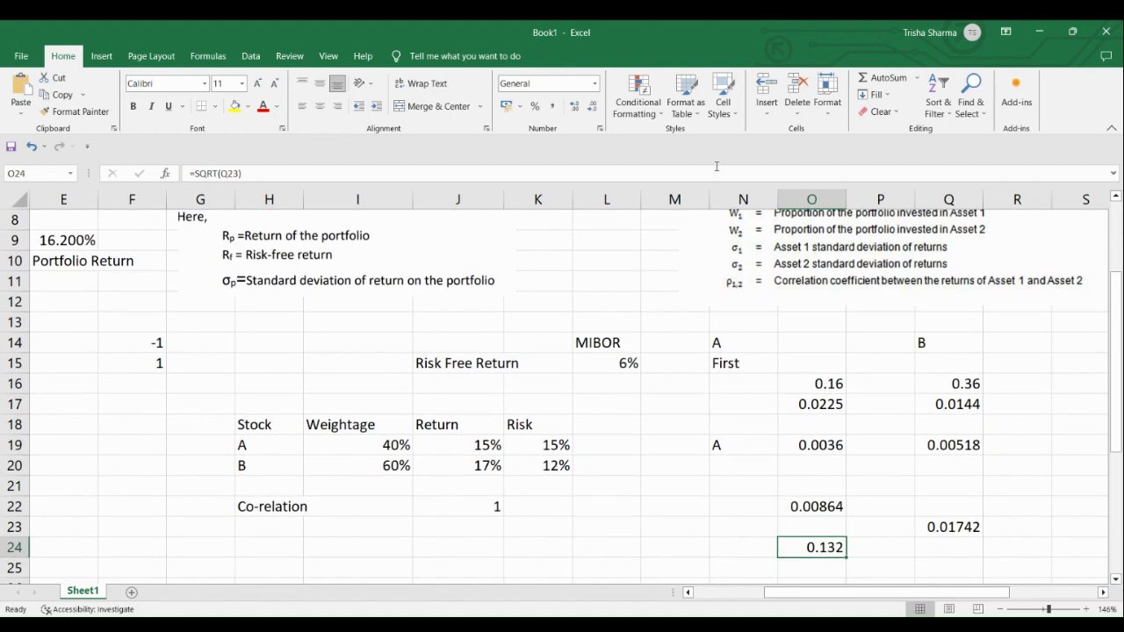
{"action": "left_click", "coordinate": [597, 84]}
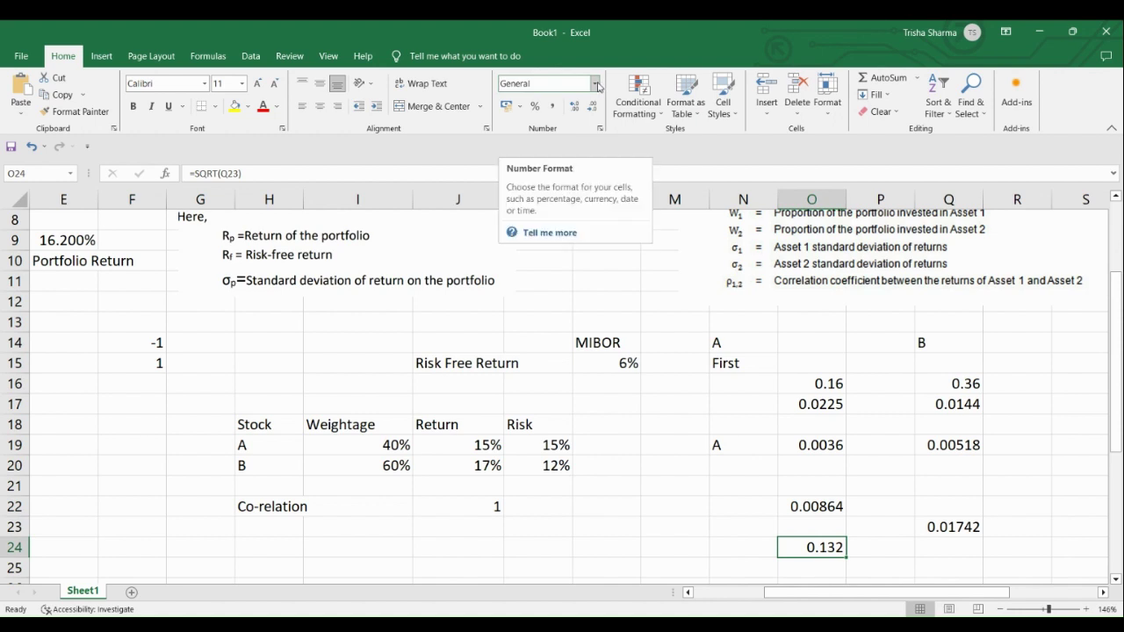
{"action": "left_click", "coordinate": [596, 85]}
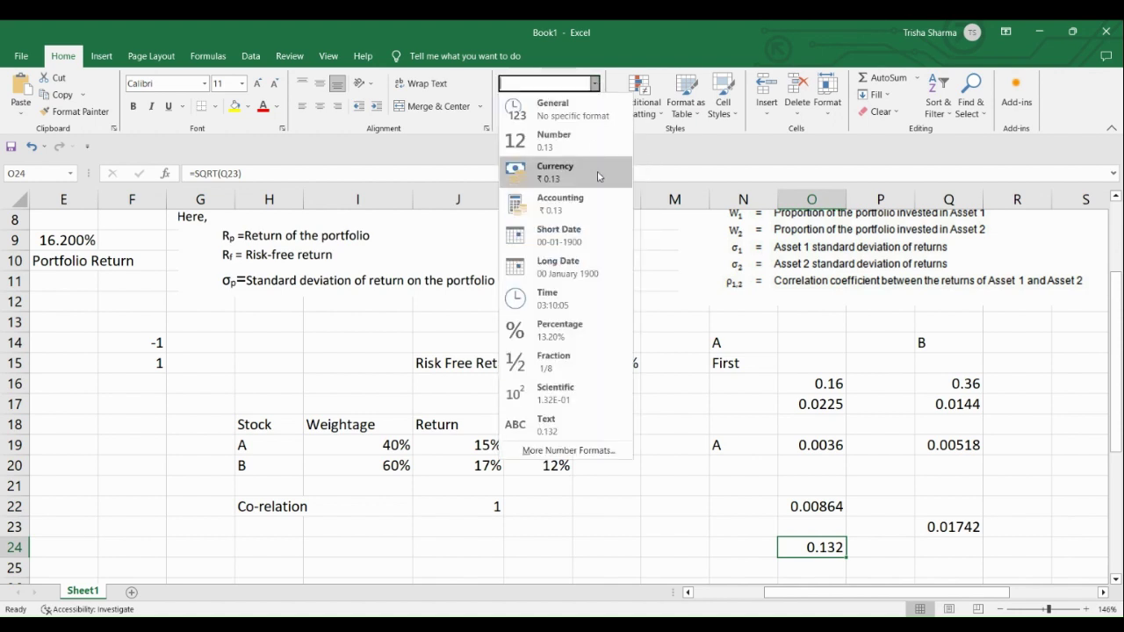
{"action": "left_click", "coordinate": [577, 325]}
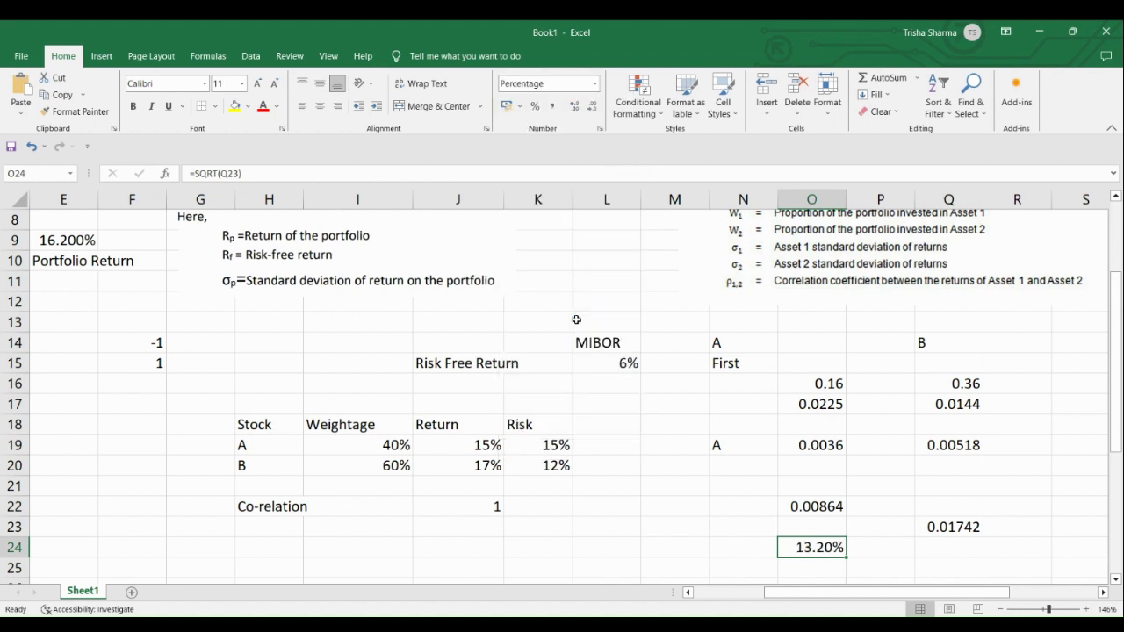
Step: Label N24 'Sigma p'
{"action": "left_click", "coordinate": [754, 540]}
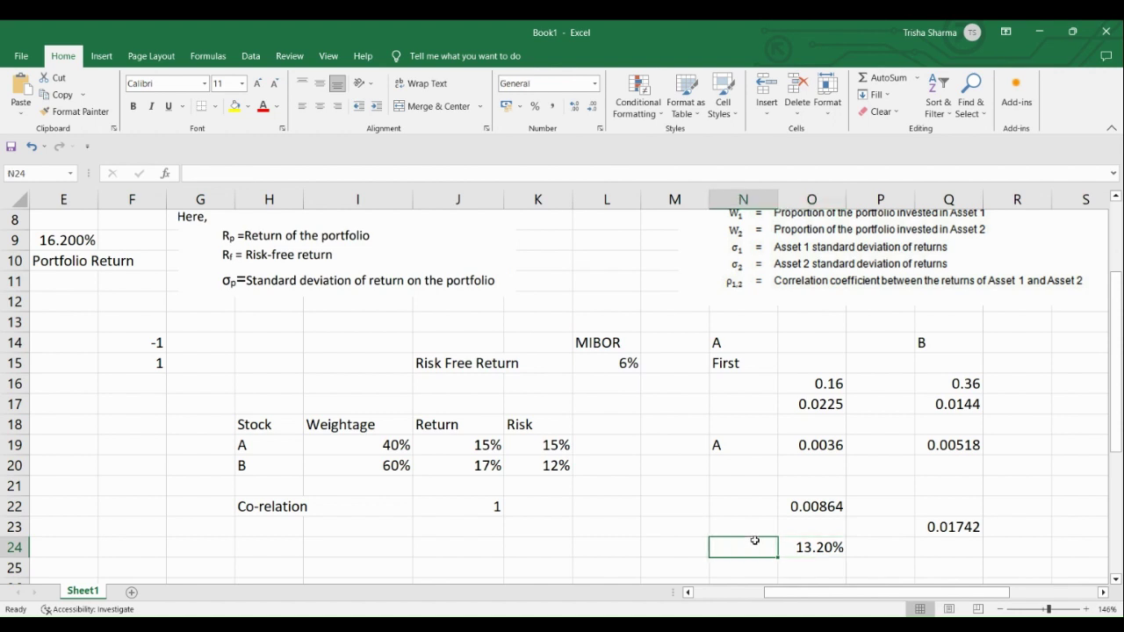
{"action": "type", "text": "sIMGA"}
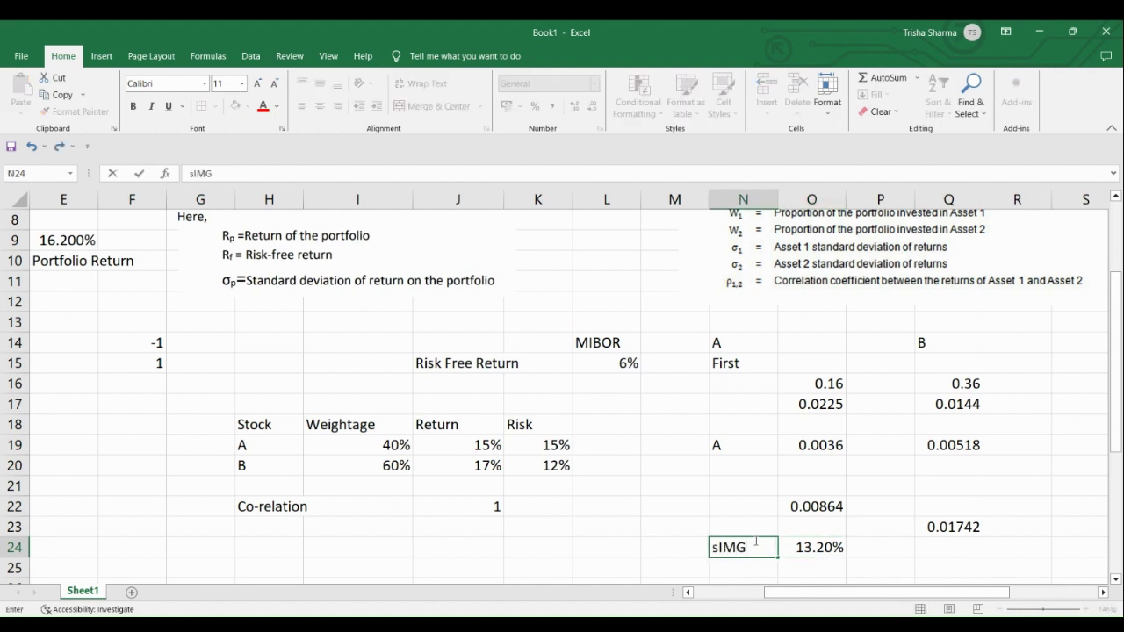
{"action": "key", "text": "BackSpace"}
{"action": "key", "text": "BackSpace"}
{"action": "key", "text": "BackSpace"}
{"action": "key", "text": "BackSpace"}
{"action": "type", "text": "gmap"}
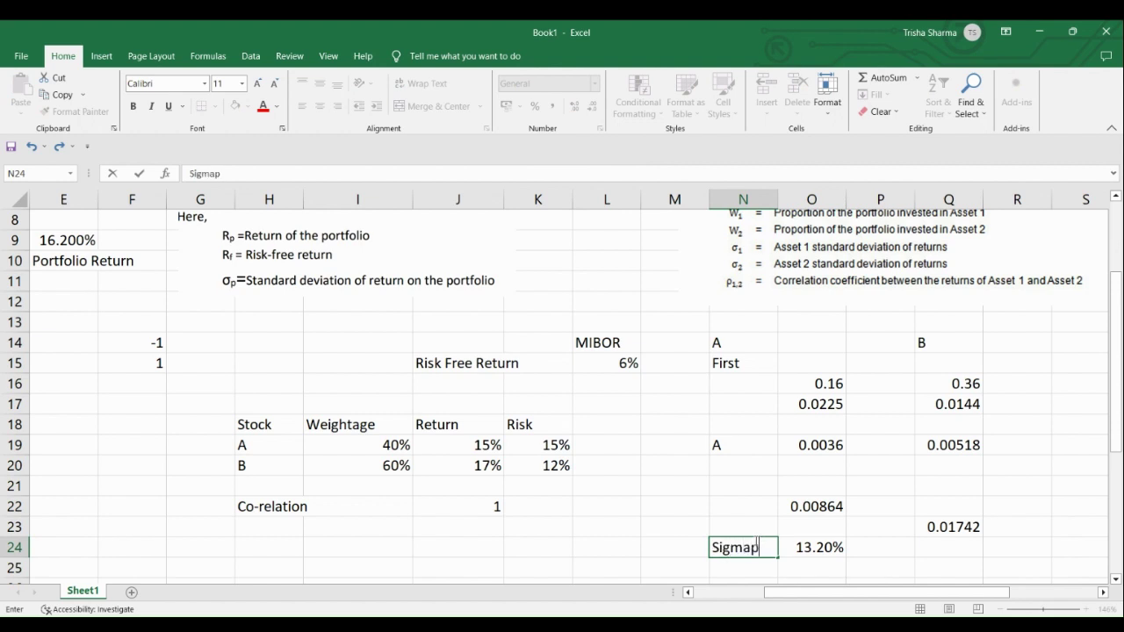
{"action": "key", "text": "BackSpace"}
{"action": "type", "text": "p"}
{"action": "key", "text": "Return"}
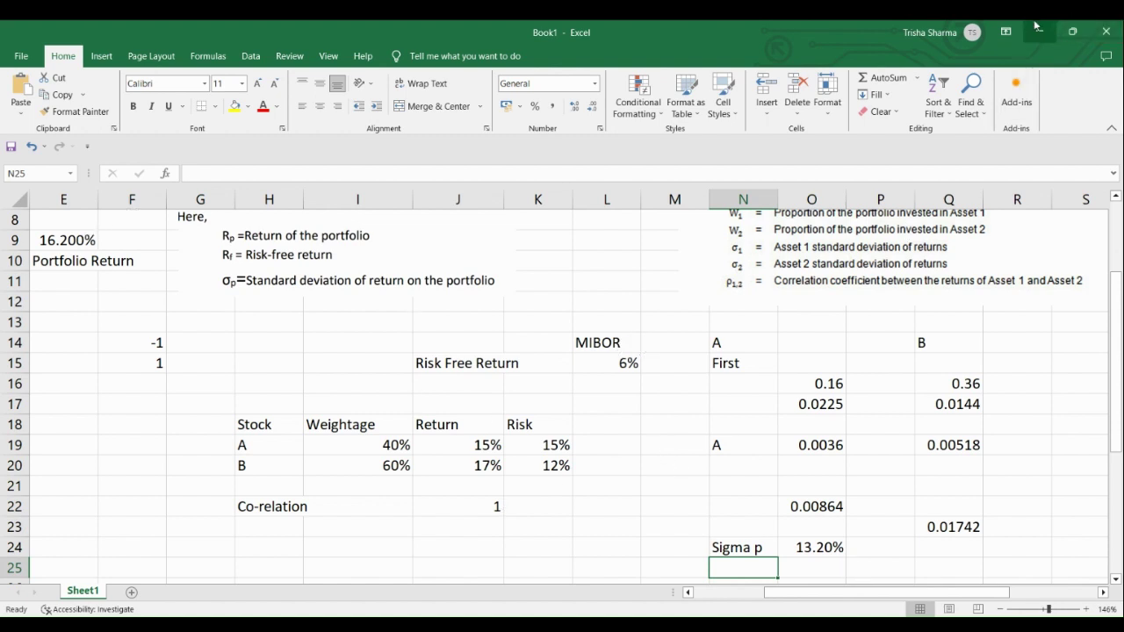
Step: Set the ribbon to Auto-hide so the worksheet fills the window
{"action": "left_click", "coordinate": [1006, 32]}
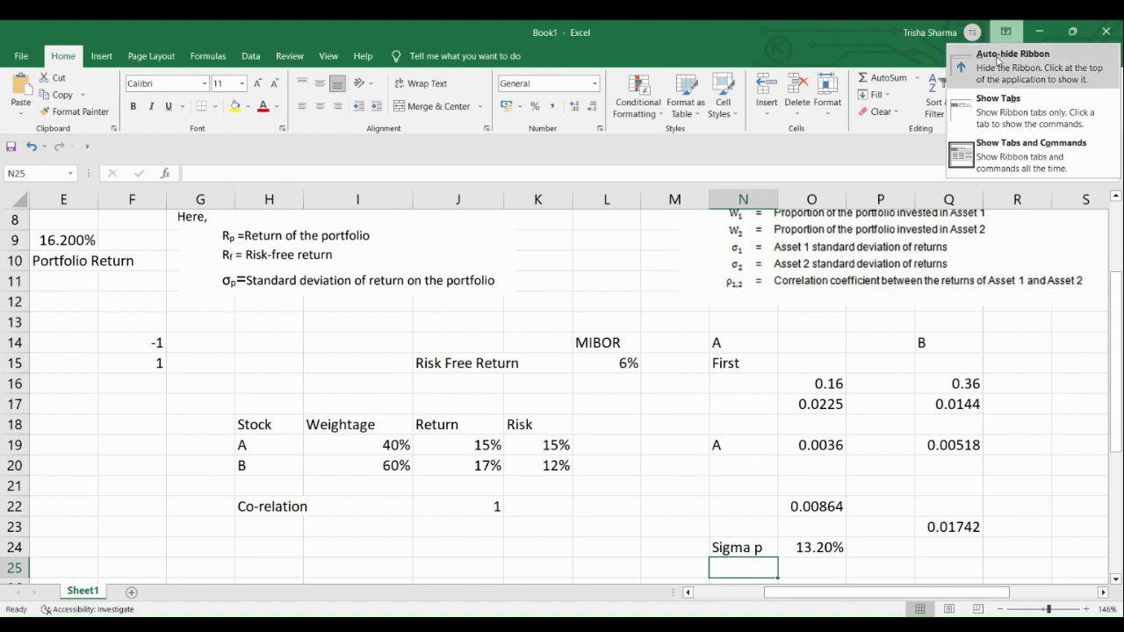
{"action": "left_click", "coordinate": [1005, 62]}
{"action": "left_click", "coordinate": [611, 194]}
Step: Label F24 'Sharpe Ratio' and begin a formula in H24
{"action": "key", "text": "Up"}
{"action": "key", "text": "Up"}
{"action": "key", "text": "Up"}
{"action": "key", "text": "Up"}
{"action": "key", "text": "Up"}
{"action": "key", "text": "Up"}
{"action": "key", "text": "Up"}
{"action": "key", "text": "Up"}
{"action": "key", "text": "Up"}
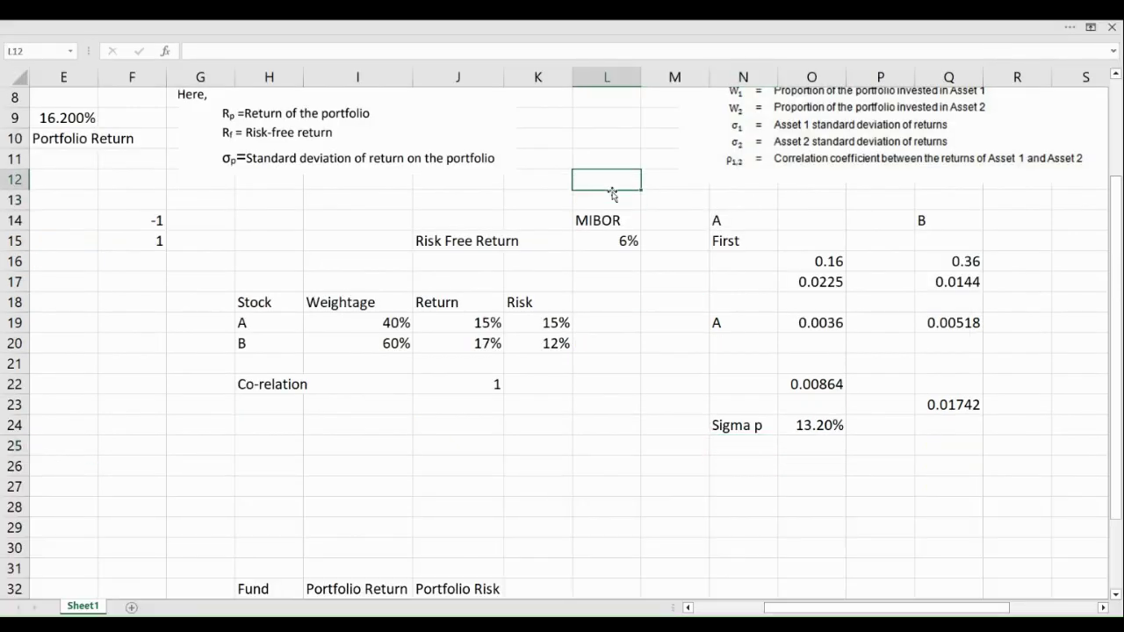
{"action": "key", "text": "Up"}
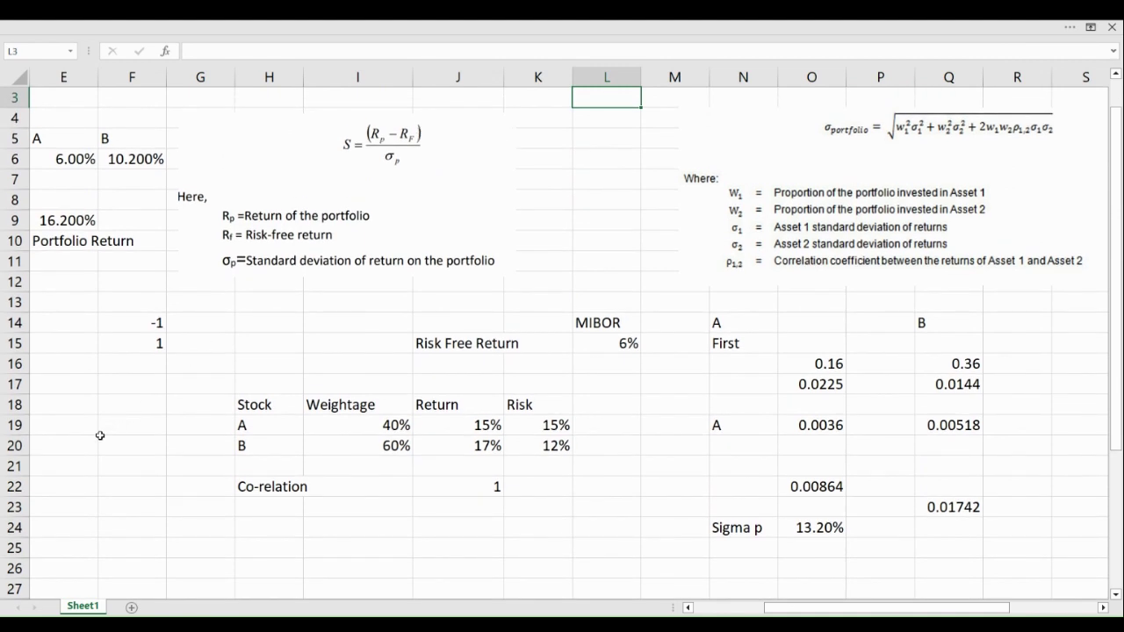
{"action": "left_click", "coordinate": [69, 452]}
{"action": "key", "text": "Right"}
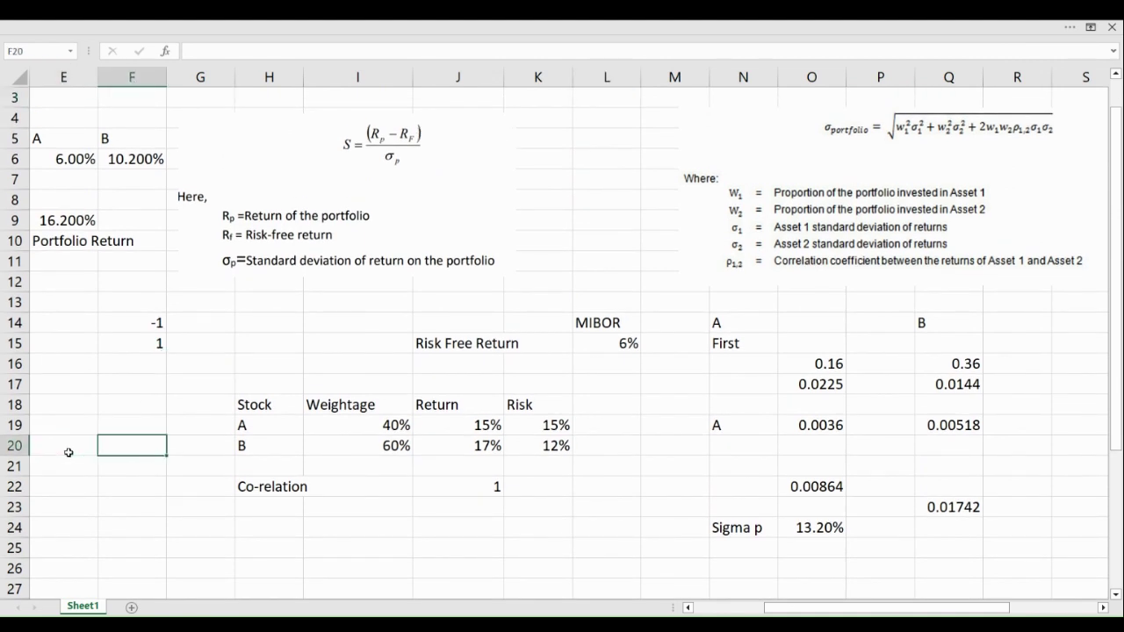
{"action": "key", "text": "Down"}
{"action": "key", "text": "Down"}
{"action": "key", "text": "Down"}
{"action": "key", "text": "Down"}
{"action": "type", "text": "S"}
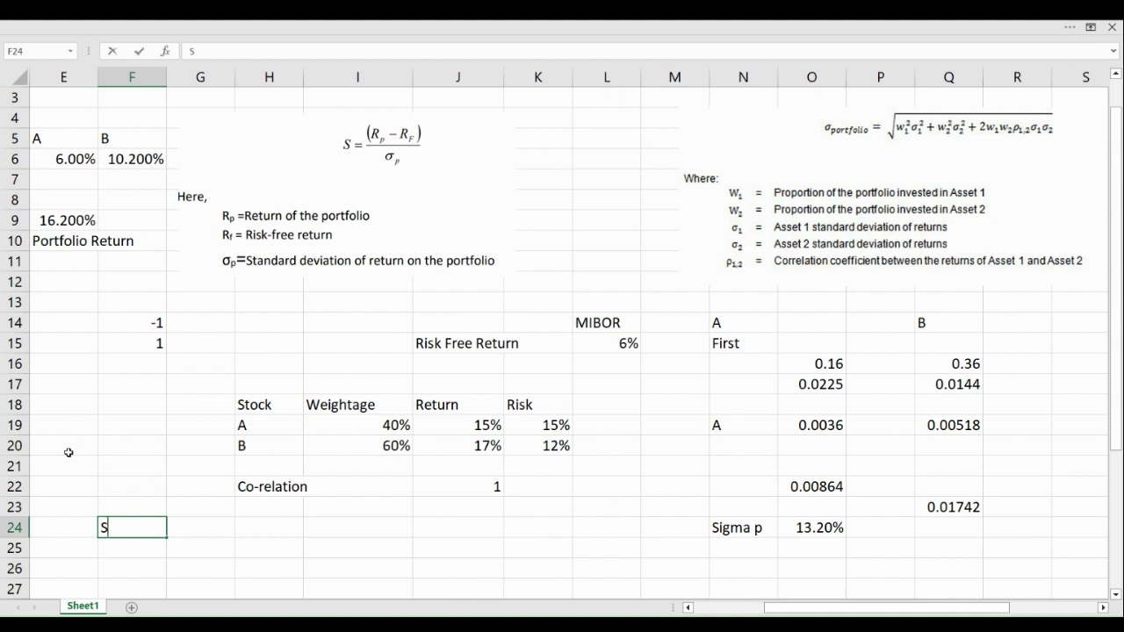
{"action": "type", "text": "harpe Ratio"}
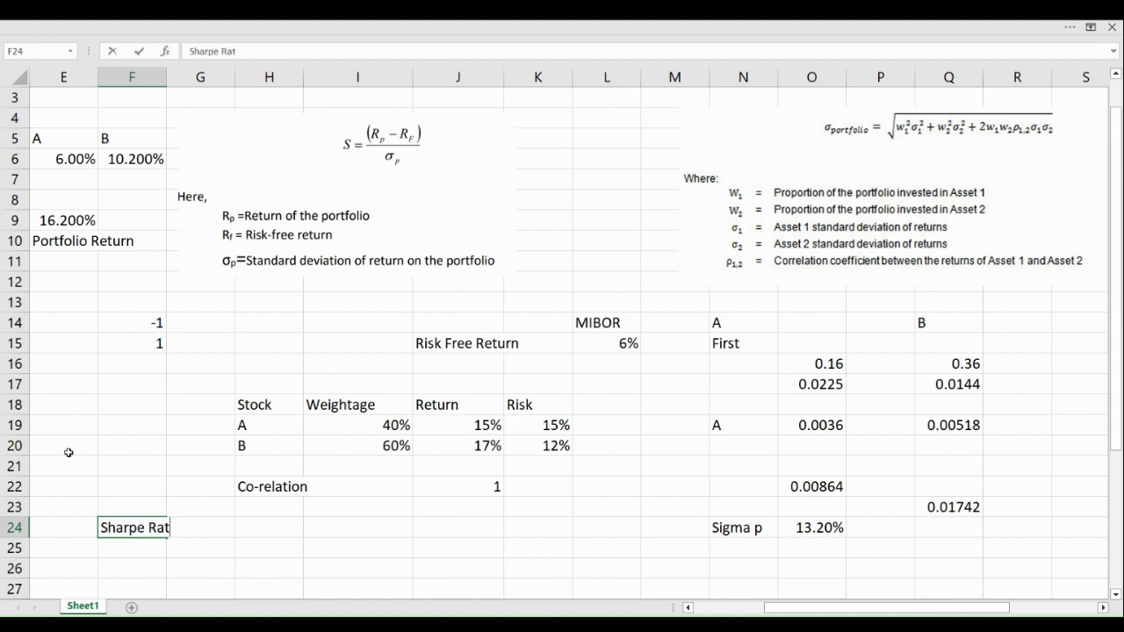
{"action": "key", "text": "Right"}
{"action": "key", "text": "Right"}
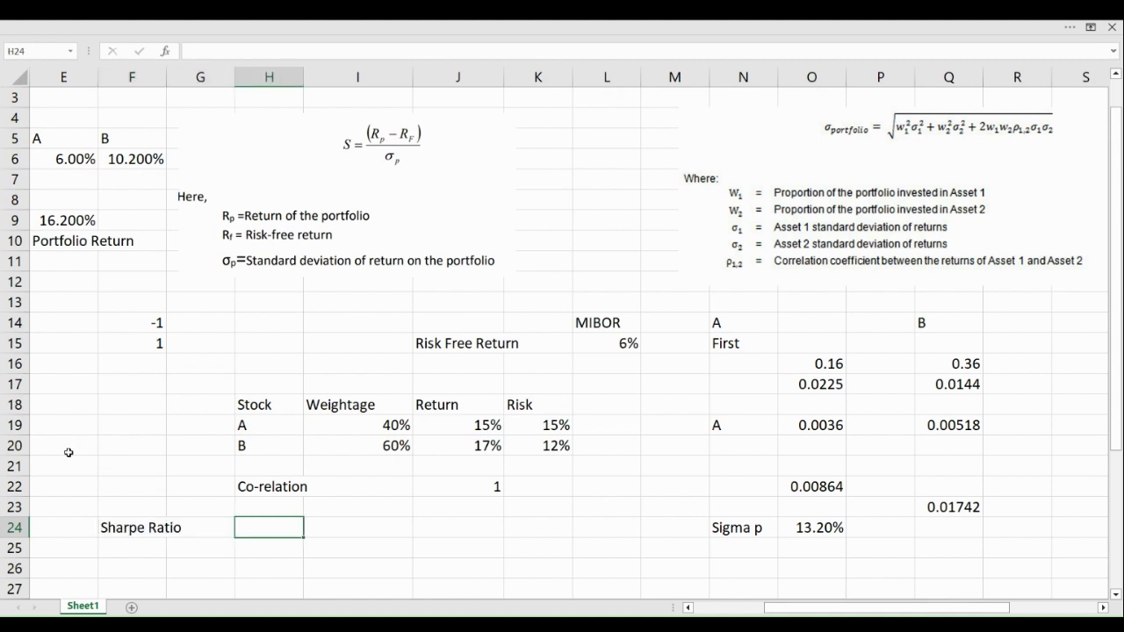
{"action": "type", "text": "="}
Step: Enter =E9-L15 in H24 to get the 10.200% excess return
{"action": "left_click", "coordinate": [56, 216]}
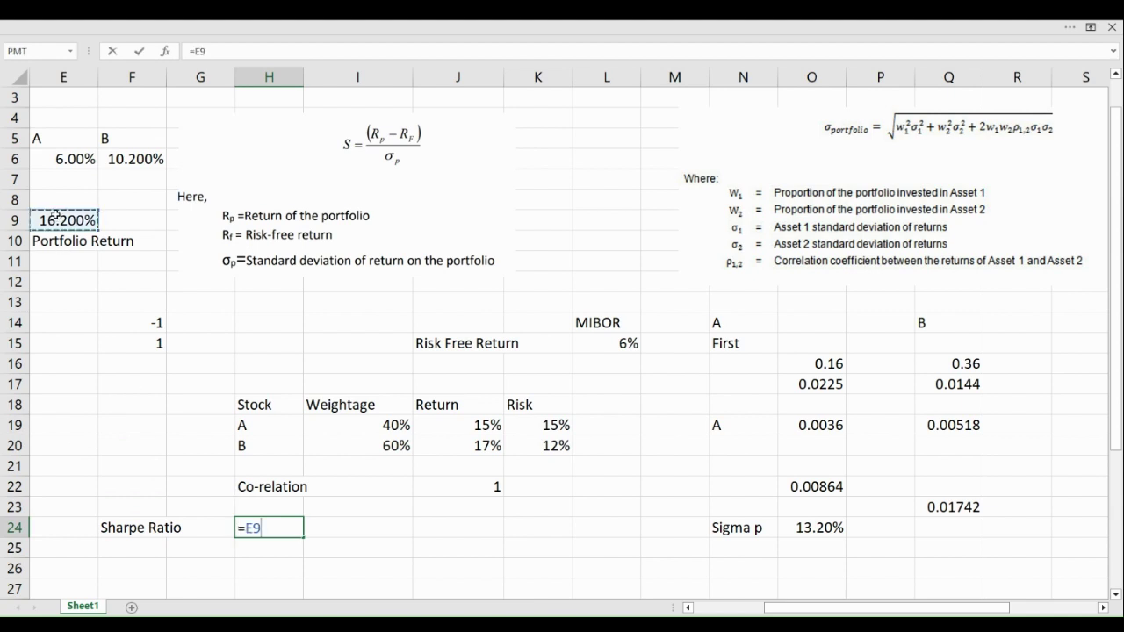
{"action": "type", "text": "-"}
{"action": "left_click", "coordinate": [625, 341]}
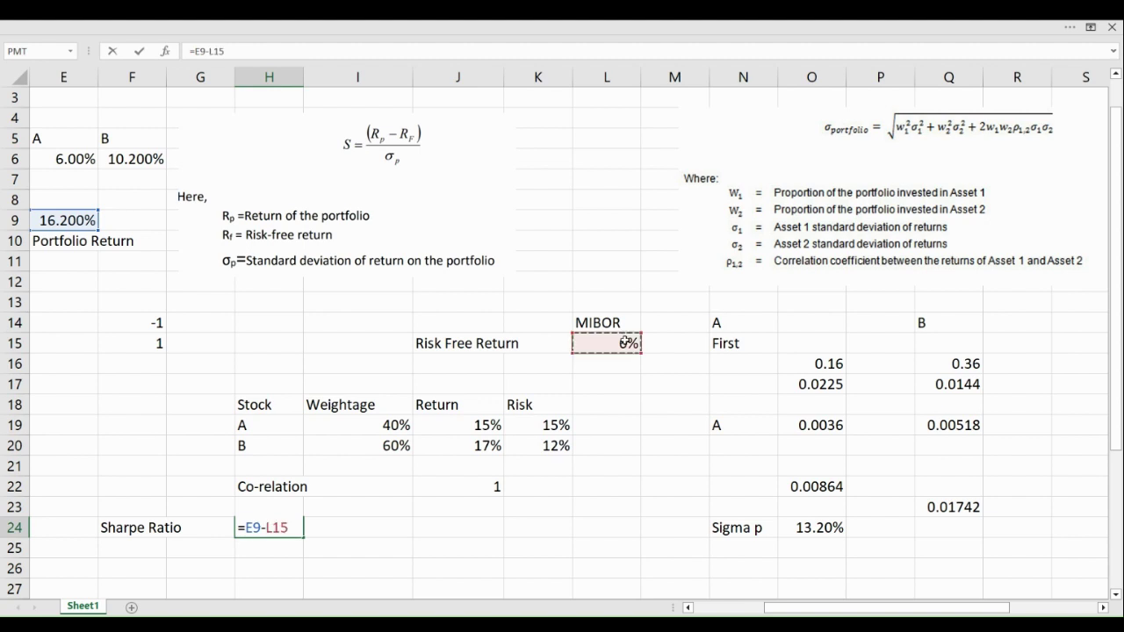
{"action": "key", "text": "Return"}
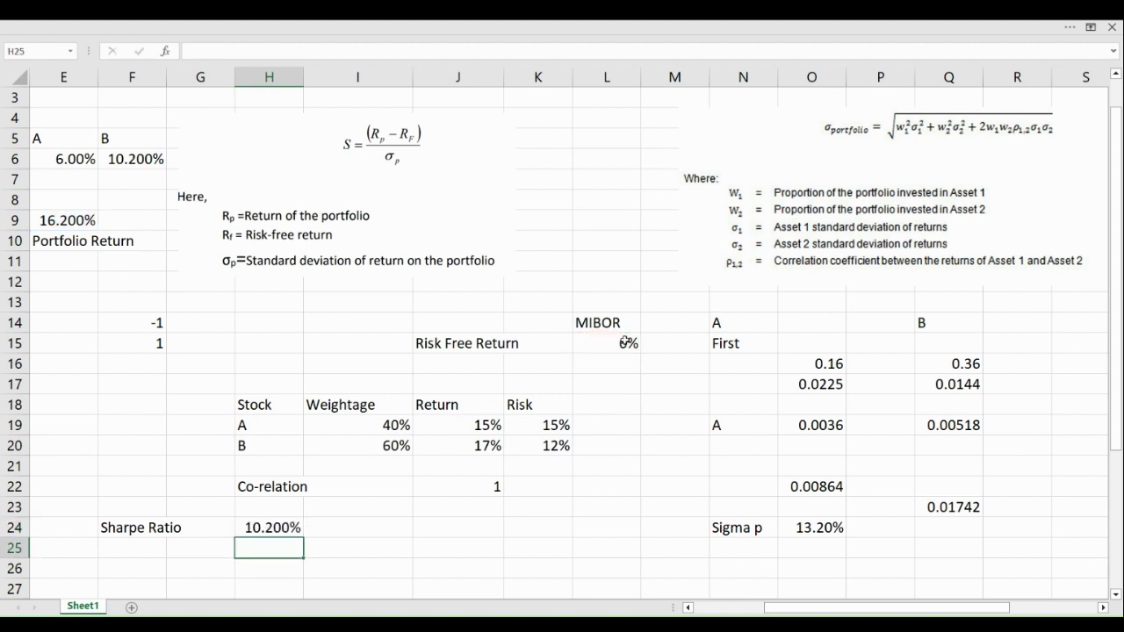
Step: Compute the Sharpe ratio in H25 as =H24/O24, giving 77.27%
{"action": "type", "text": "="}
{"action": "left_click", "coordinate": [285, 527]}
{"action": "type", "text": "/"}
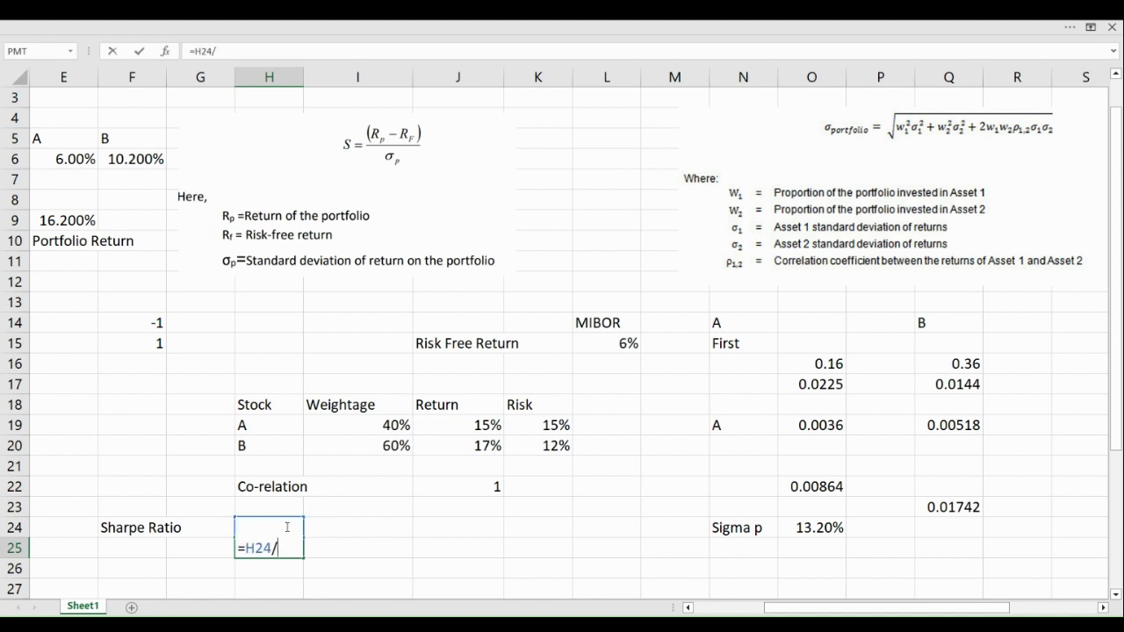
{"action": "left_click", "coordinate": [809, 528]}
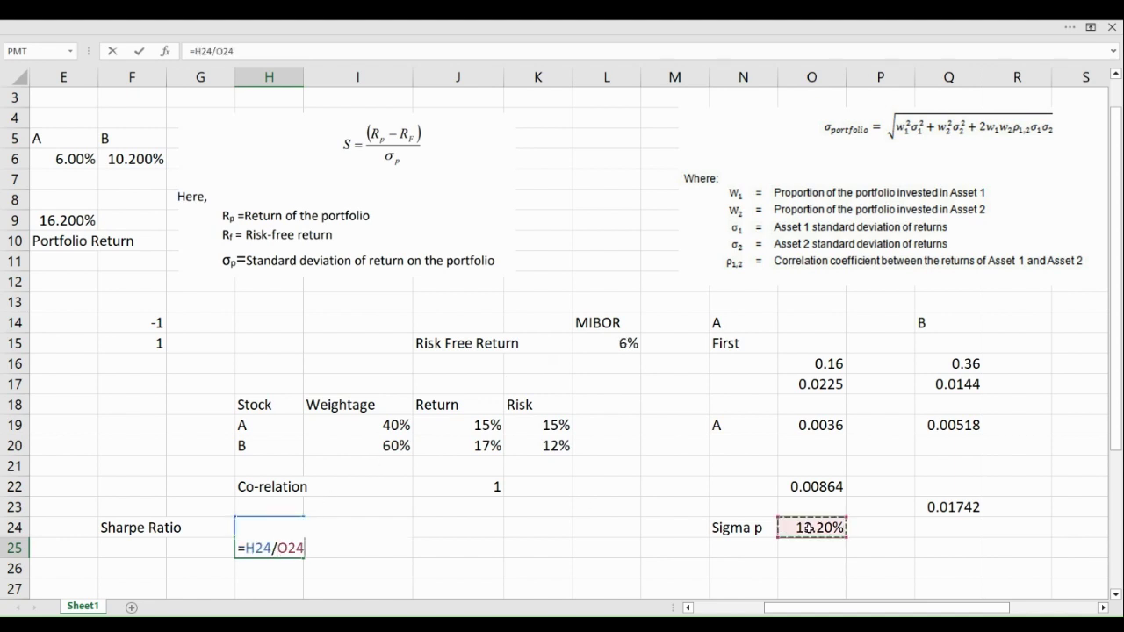
{"action": "key", "text": "Return"}
{"action": "key", "text": "Up"}
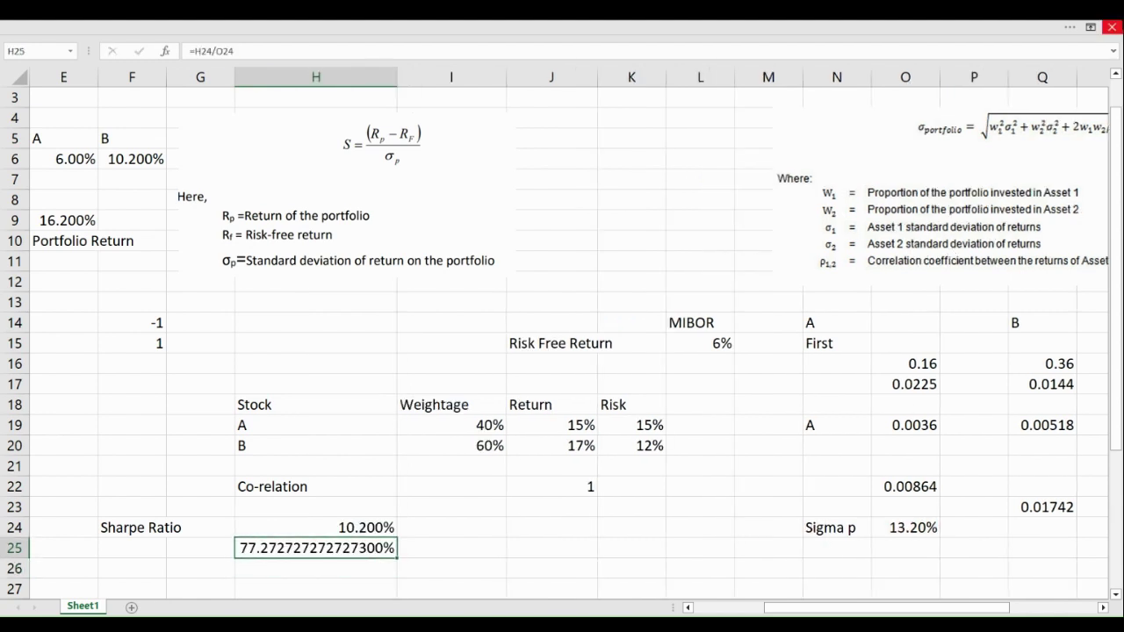
Step: Restore the full ribbon and format H25 as Number so it reads 0.77
{"action": "left_click", "coordinate": [1095, 28]}
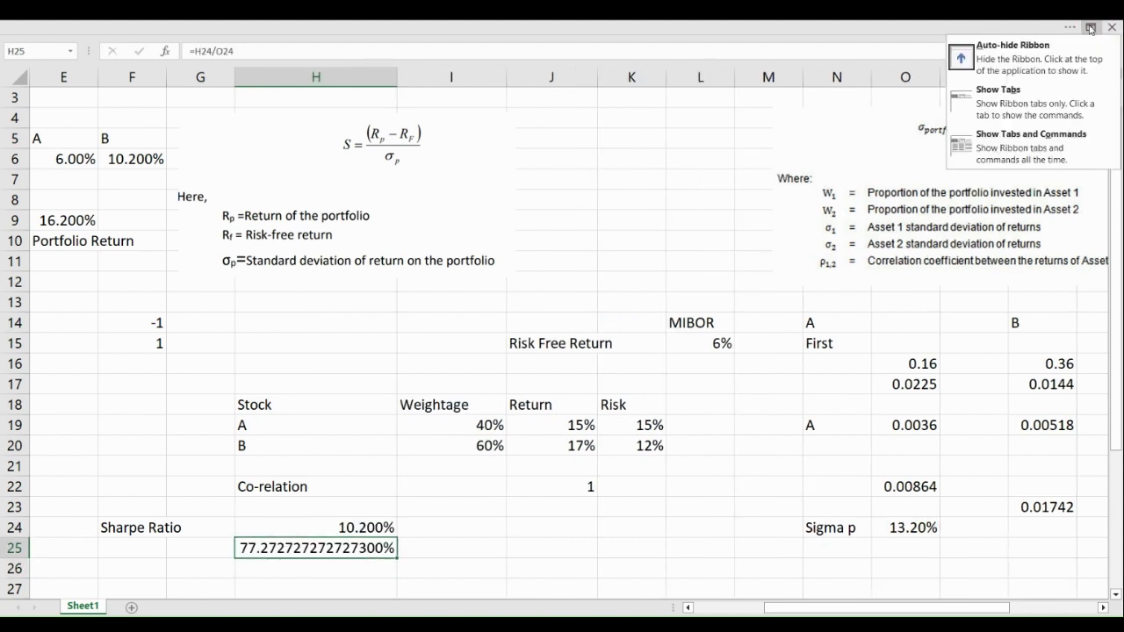
{"action": "left_click", "coordinate": [1017, 142]}
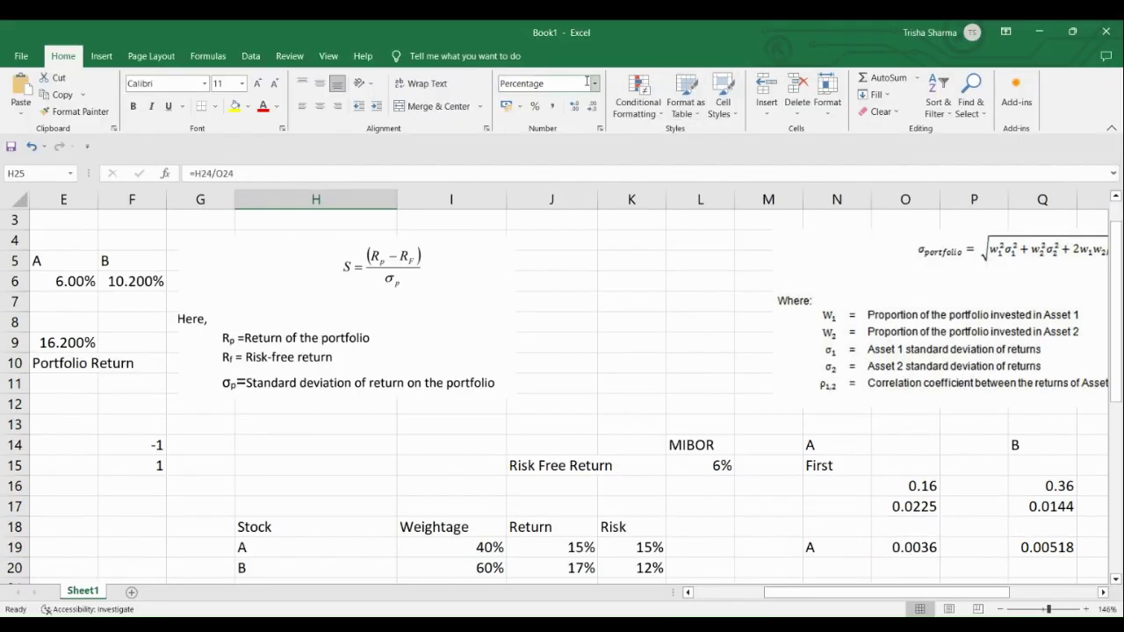
{"action": "left_click", "coordinate": [594, 85]}
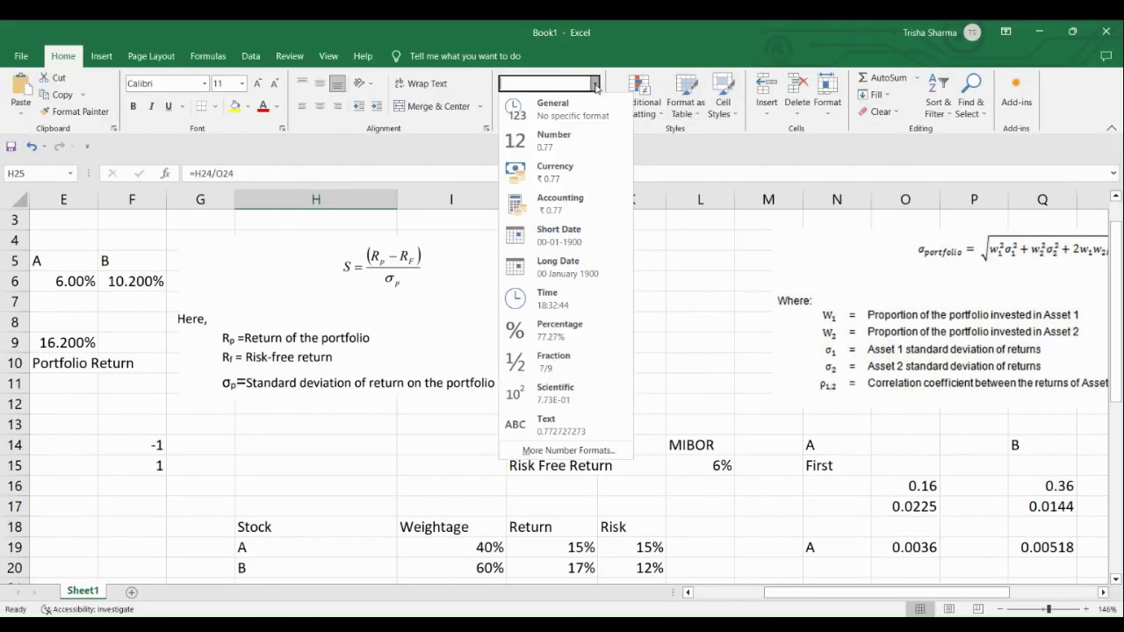
{"action": "left_click", "coordinate": [571, 148]}
{"action": "scroll", "coordinate": [451, 286], "scroll_direction": "down", "scroll_amount": 4}
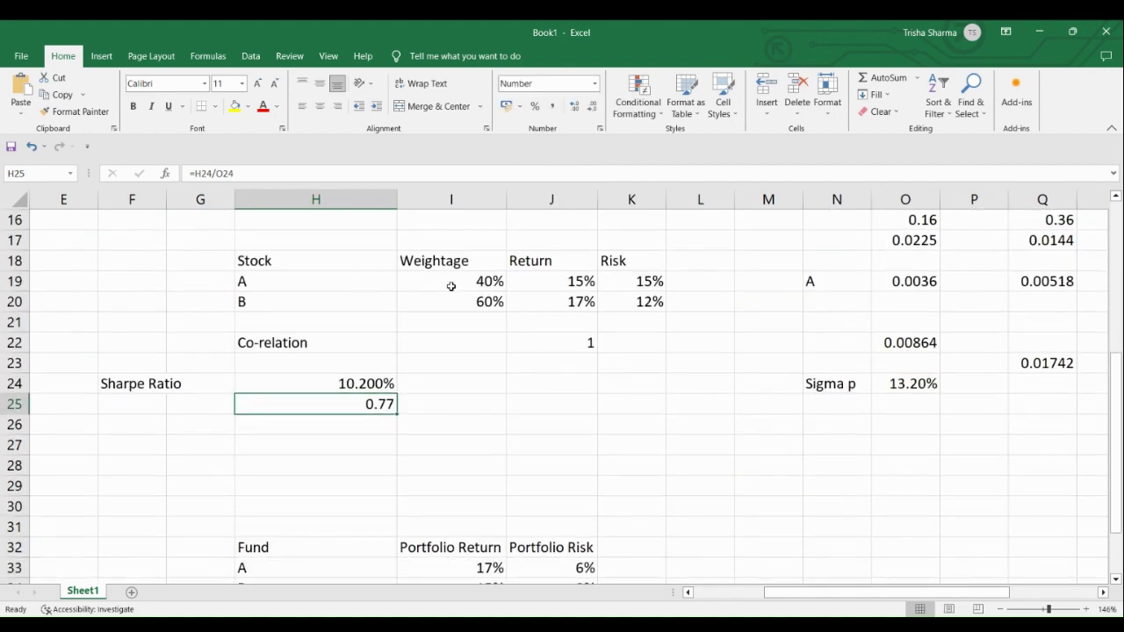
{"action": "left_click", "coordinate": [361, 423]}
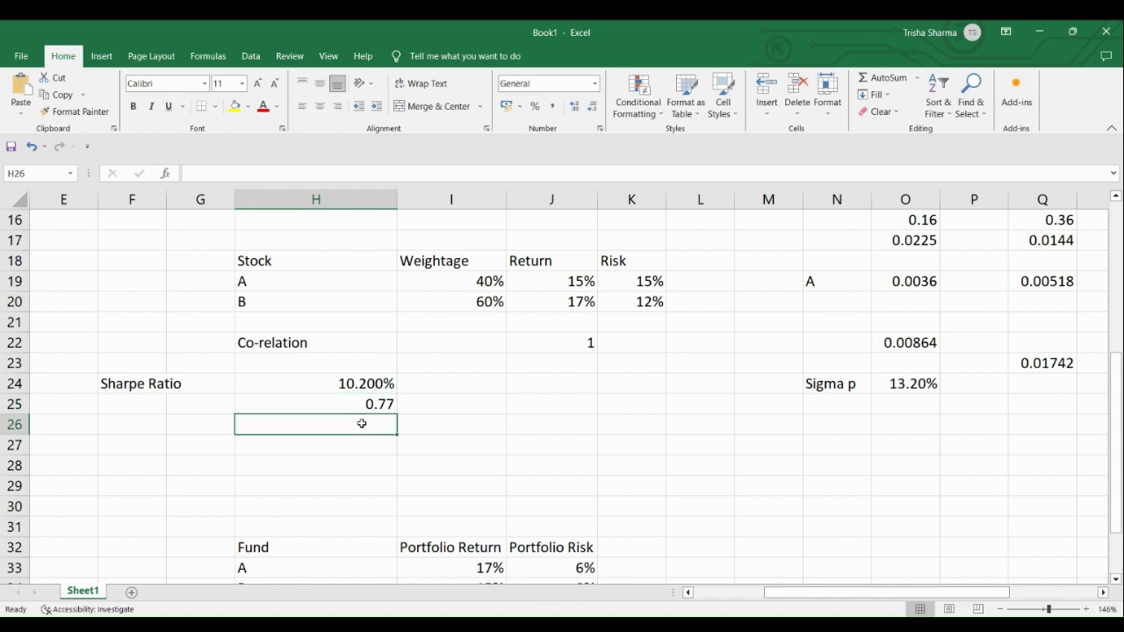
Step: Type the note 'The portfolio is generating 0.77 as the return for unit of risk'
{"action": "type", "text": "The "}
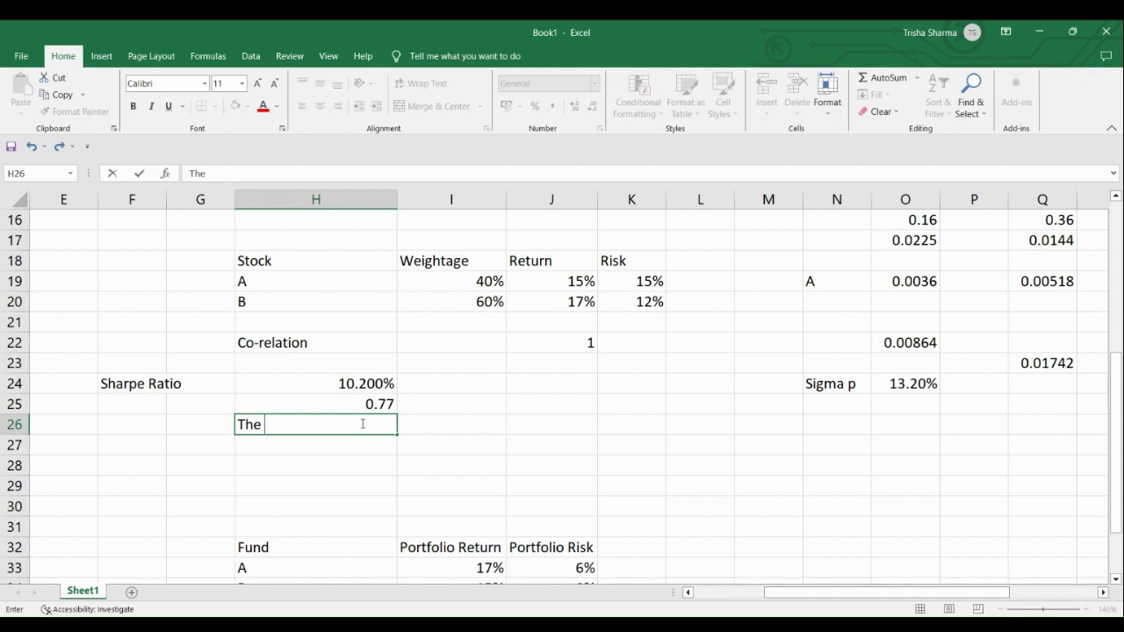
{"action": "type", "text": "portfolio "}
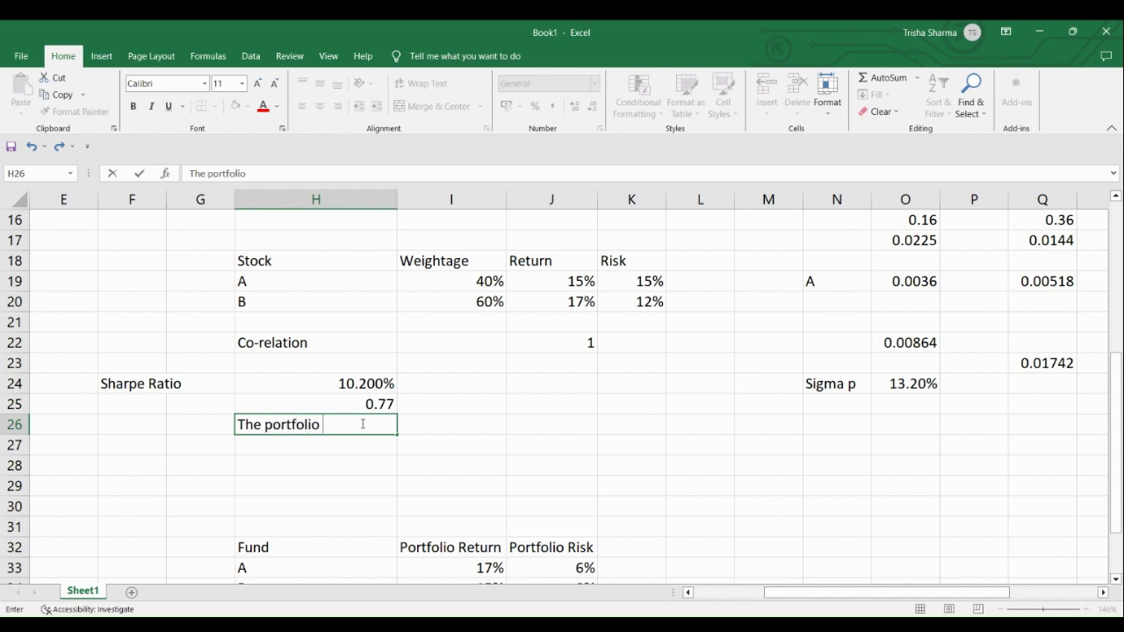
{"action": "type", "text": "is getretaing"}
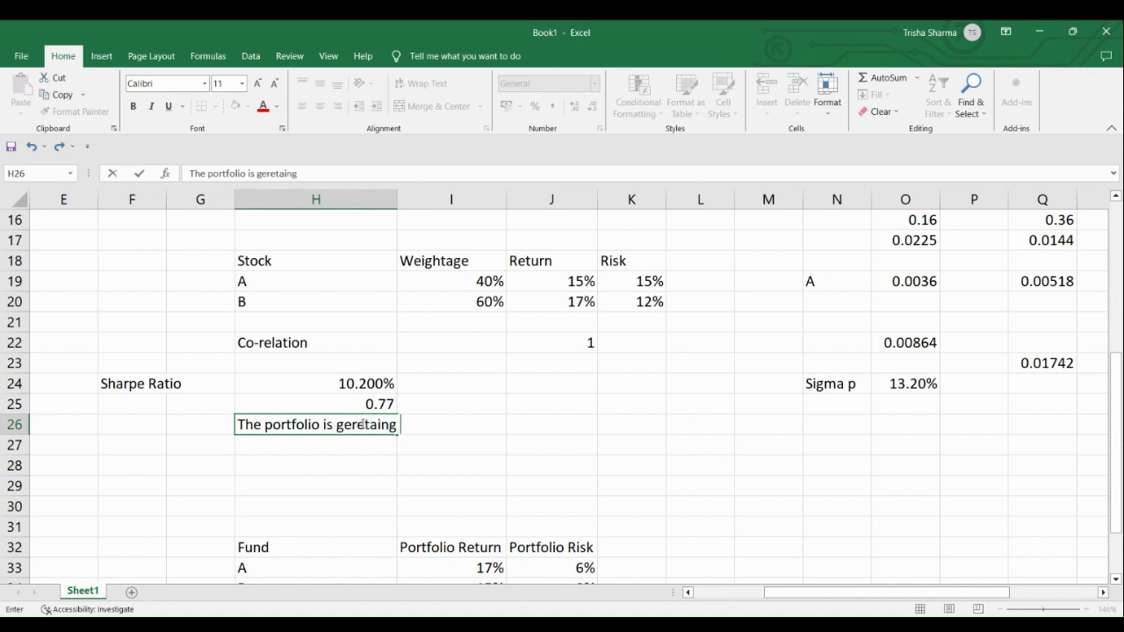
{"action": "key", "text": "BackSpace"}
{"action": "key", "text": "BackSpace"}
{"action": "key", "text": "BackSpace"}
{"action": "key", "text": "BackSpace"}
{"action": "key", "text": "BackSpace"}
{"action": "key", "text": "BackSpace"}
{"action": "key", "text": "BackSpace"}
{"action": "type", "text": "nreating 0"}
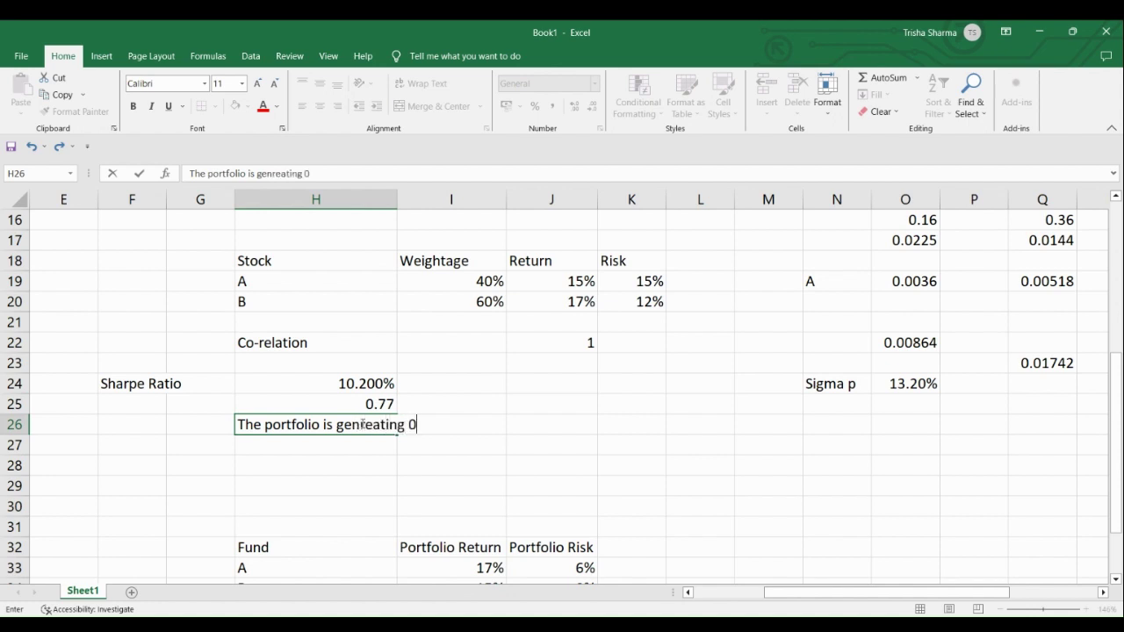
{"action": "type", "text": ".77 as the re"}
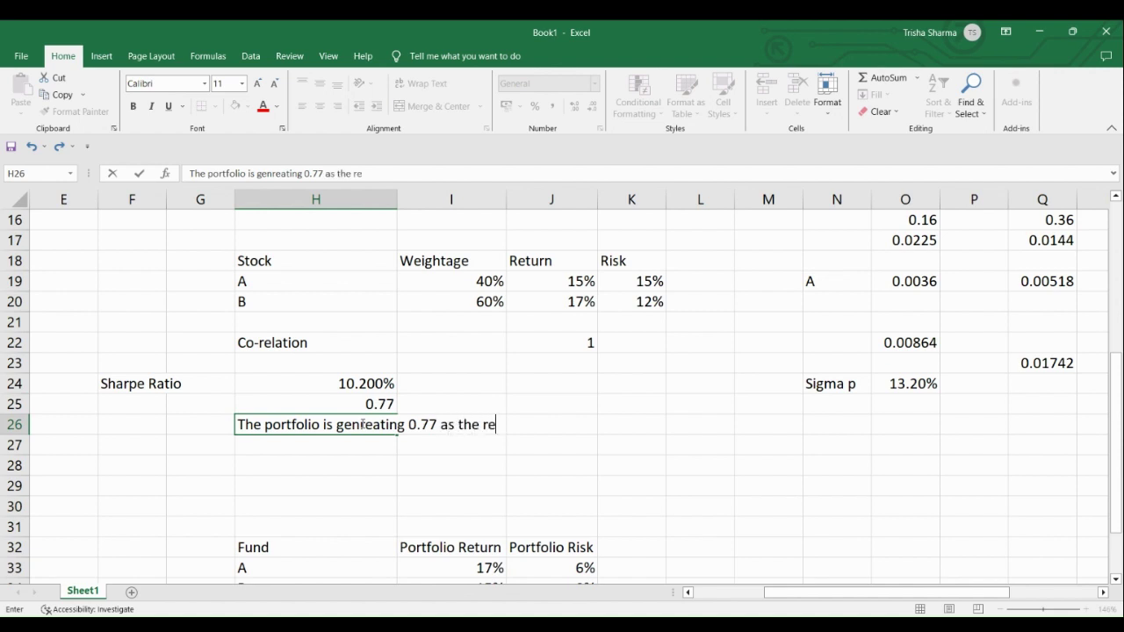
{"action": "type", "text": "turn for unit of risk"}
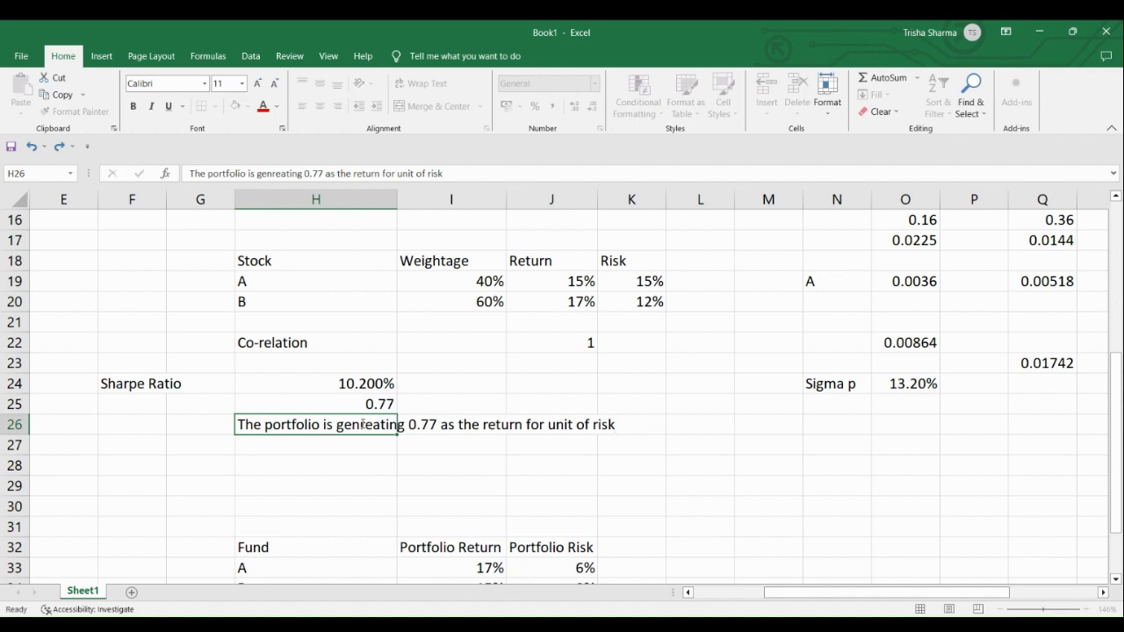
Step: Add the H28 note 'Higher the Sharpe Ratio better is the performance of the fund'
{"action": "key", "text": "Up"}
{"action": "key", "text": "Up"}
{"action": "key", "text": "Up"}
{"action": "key", "text": "Up"}
{"action": "key", "text": "Up"}
{"action": "key", "text": "Up"}
{"action": "key", "text": "Up"}
{"action": "key", "text": "Up"}
{"action": "key", "text": "Up"}
{"action": "key", "text": "Up"}
{"action": "key", "text": "Up"}
{"action": "key", "text": "Up"}
{"action": "key", "text": "Up"}
{"action": "key", "text": "Up"}
{"action": "key", "text": "Up"}
{"action": "key", "text": "Up"}
{"action": "key", "text": "Up"}
{"action": "key", "text": "Up"}
{"action": "key", "text": "Up"}
{"action": "key", "text": "Up"}
{"action": "key", "text": "Down"}
{"action": "key", "text": "Down"}
{"action": "key", "text": "Down"}
{"action": "key", "text": "Down"}
{"action": "key", "text": "Down"}
{"action": "key", "text": "Down"}
{"action": "key", "text": "Down"}
{"action": "key", "text": "Down"}
{"action": "key", "text": "Down"}
{"action": "key", "text": "Down"}
{"action": "key", "text": "Down"}
{"action": "key", "text": "Down"}
{"action": "key", "text": "Down"}
{"action": "key", "text": "Down"}
{"action": "key", "text": "Down"}
{"action": "key", "text": "Down"}
{"action": "key", "text": "Down"}
{"action": "key", "text": "Down"}
{"action": "key", "text": "Down"}
{"action": "key", "text": "Down"}
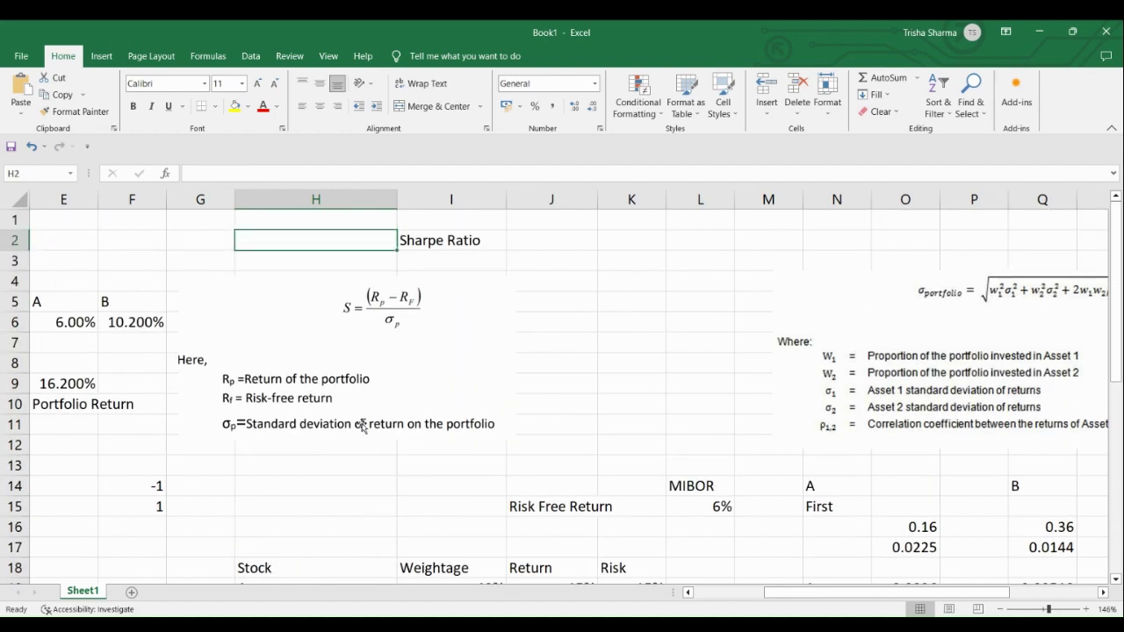
{"action": "key", "text": "Up"}
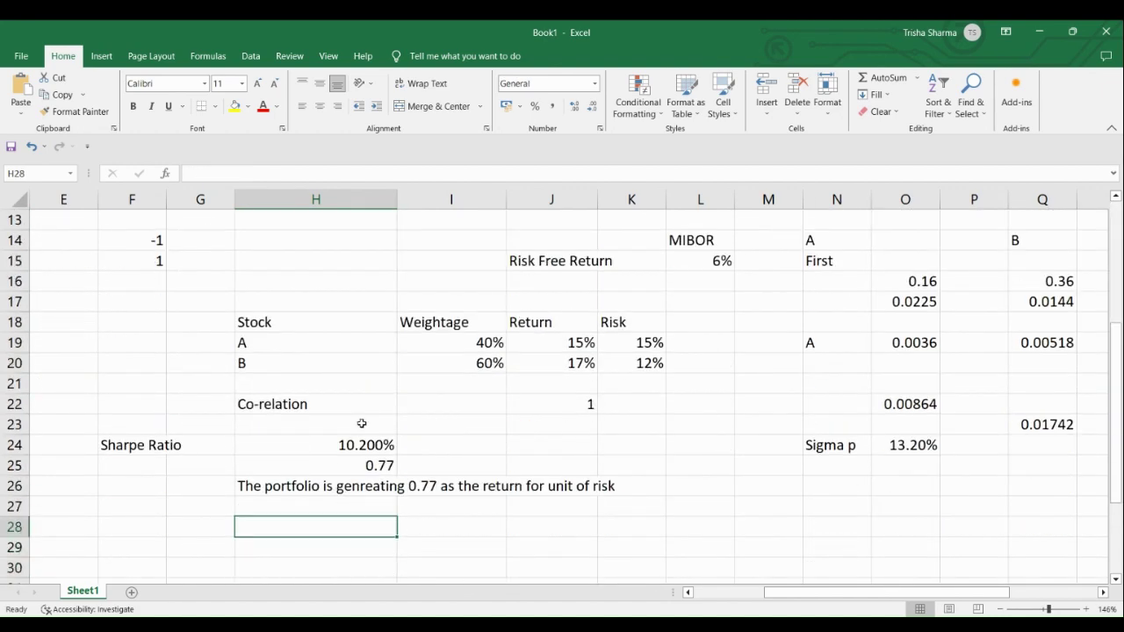
{"action": "type", "text": "Higher "}
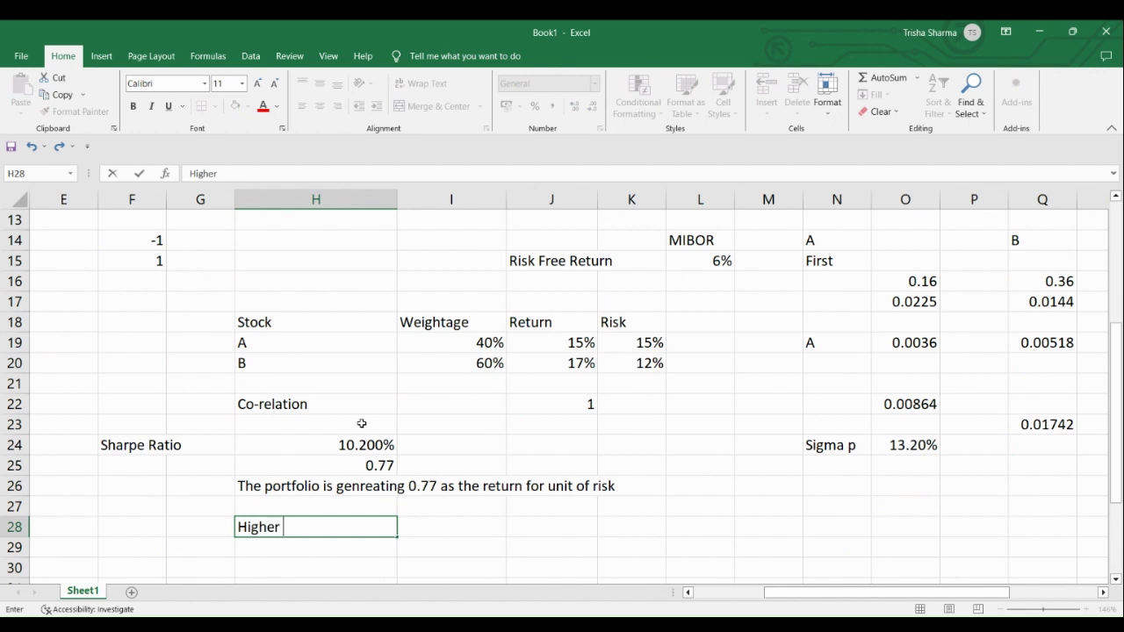
{"action": "type", "text": "the Sharpe Rati"}
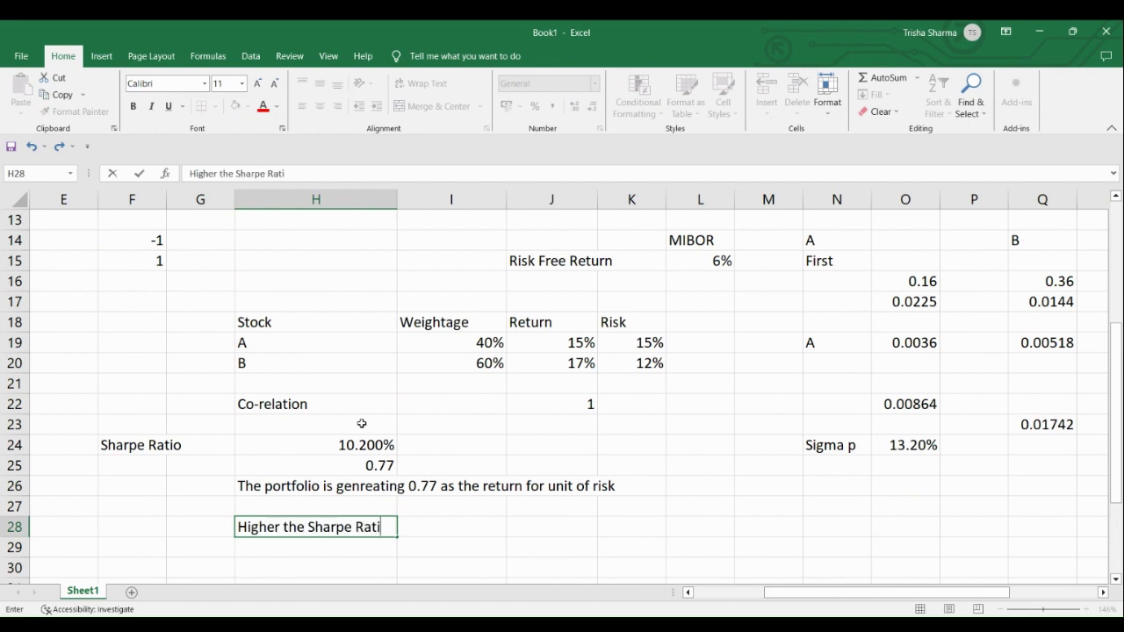
{"action": "type", "text": "o better is the per"}
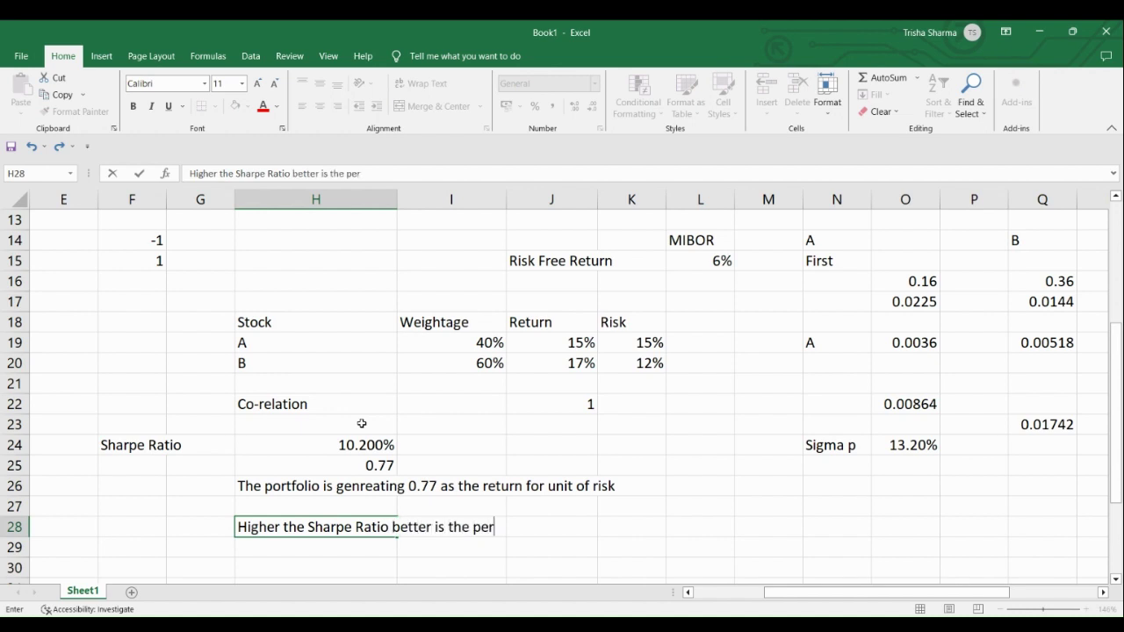
{"action": "type", "text": "formance of the fund"}
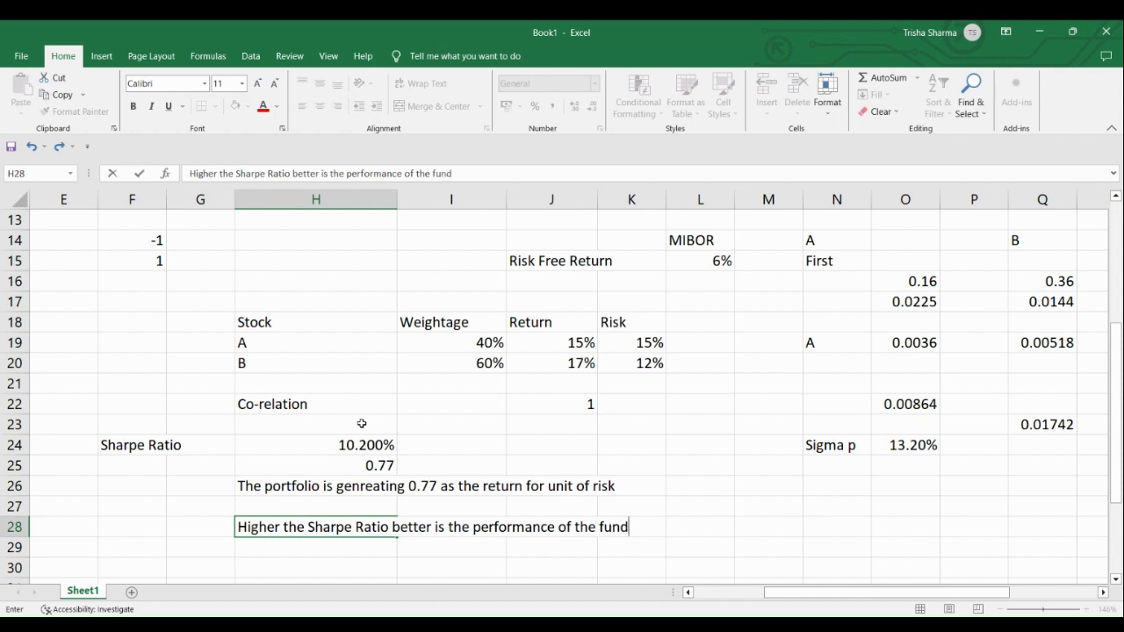
{"action": "key", "text": "Return"}
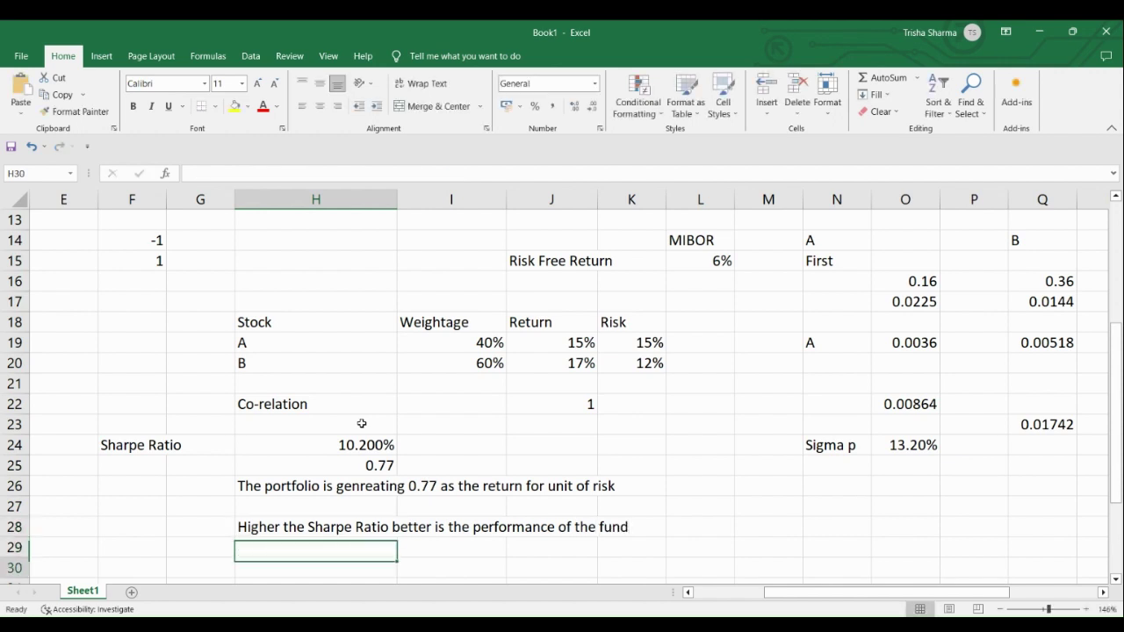
{"action": "key", "text": "Down"}
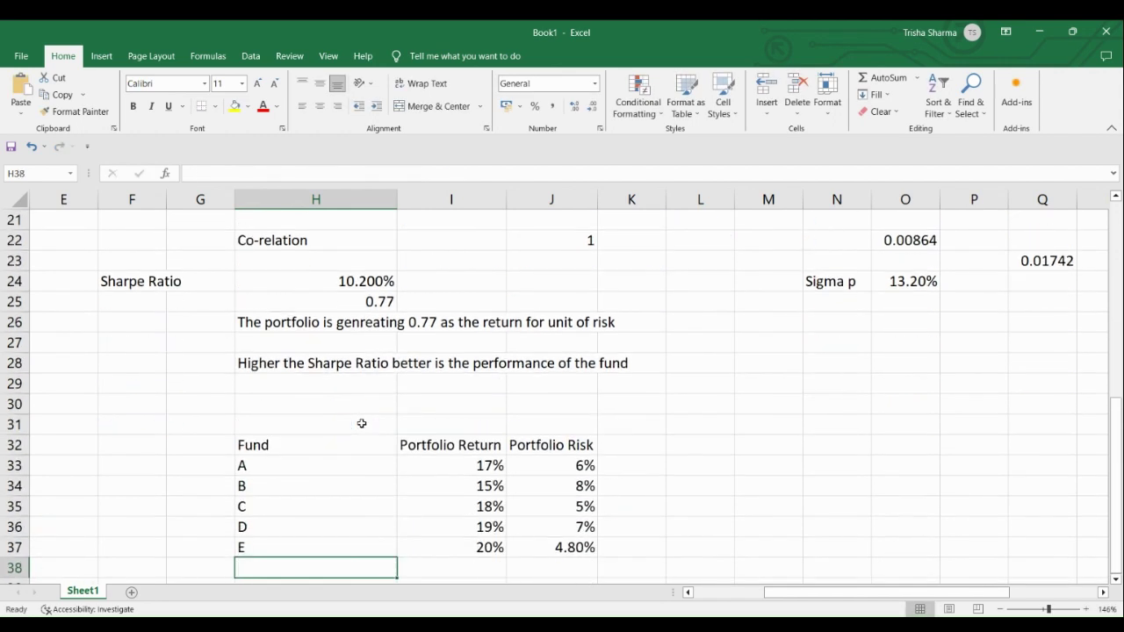
{"action": "key", "text": "Down"}
{"action": "key", "text": "Down"}
{"action": "key", "text": "Down"}
{"action": "key", "text": "Down"}
{"action": "key", "text": "Down"}
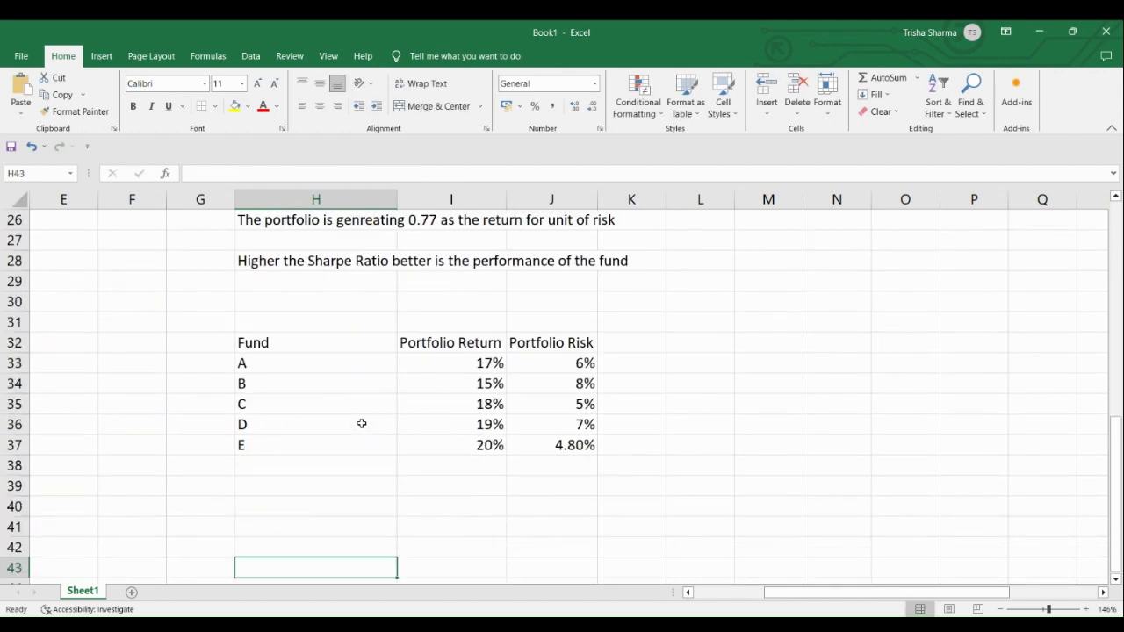
Step: Select the five-fund table H32:J37
{"action": "key", "text": "Up"}
{"action": "key", "text": "Up"}
{"action": "key", "text": "Up"}
{"action": "key", "text": "Up"}
{"action": "key", "text": "Up"}
{"action": "key", "text": "Up"}
{"action": "key", "text": "Up"}
{"action": "key", "text": "Up"}
{"action": "key", "text": "Up"}
{"action": "key", "text": "Up"}
{"action": "key", "text": "Up"}
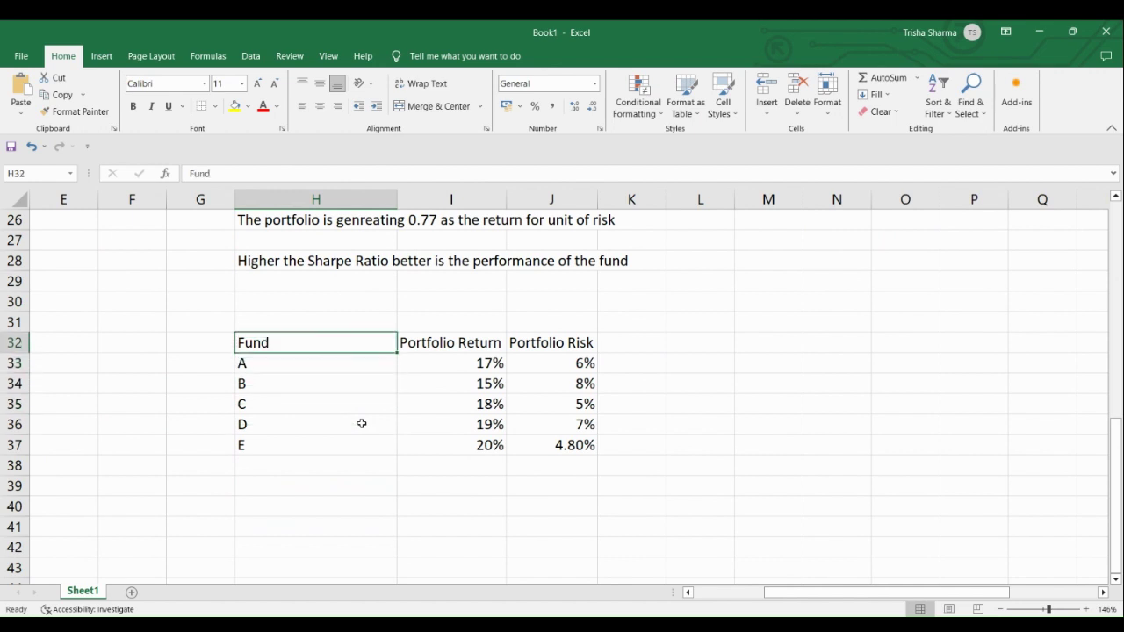
{"action": "key", "text": "Down"}
{"action": "key", "text": "Down"}
{"action": "key", "text": "Down"}
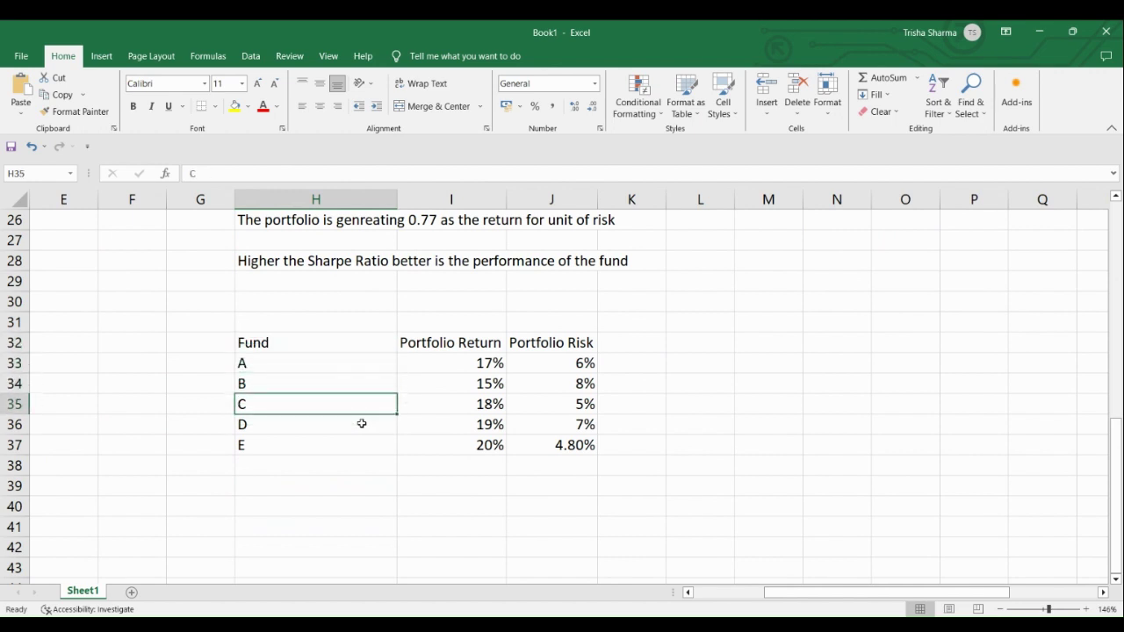
{"action": "key", "text": "Up"}
{"action": "key", "text": "Up"}
{"action": "key", "text": "Up"}
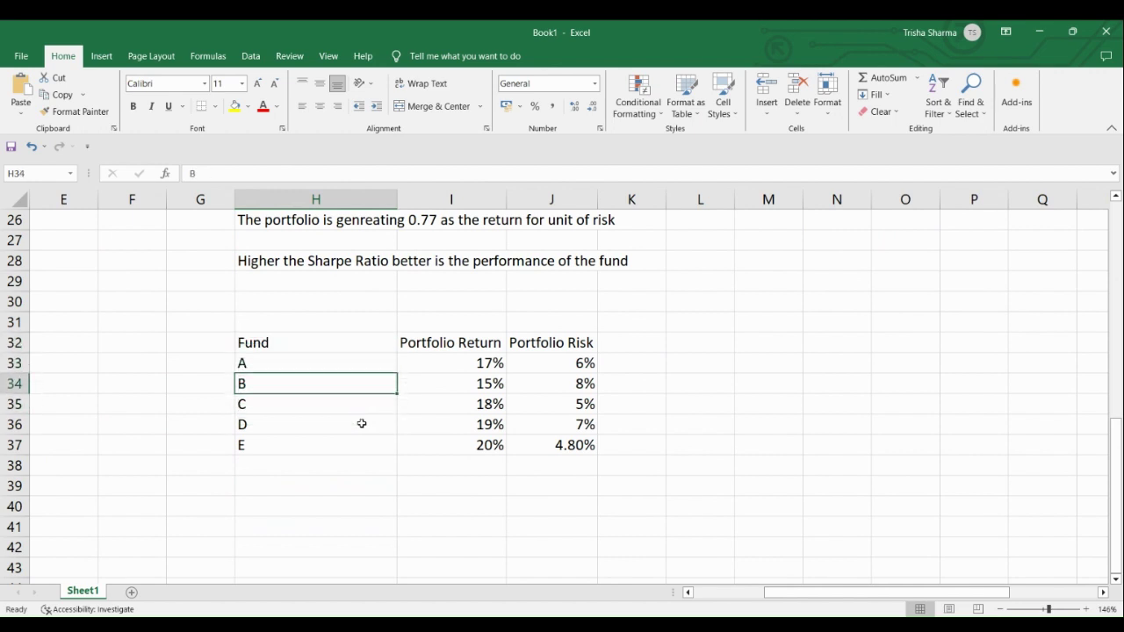
{"action": "key", "text": "shift+Right"}
{"action": "key", "text": "shift+Right"}
{"action": "key", "text": "shift+Down"}
{"action": "key", "text": "shift+Down"}
{"action": "key", "text": "shift+Down"}
{"action": "key", "text": "shift+Down"}
{"action": "key", "text": "shift+Down"}
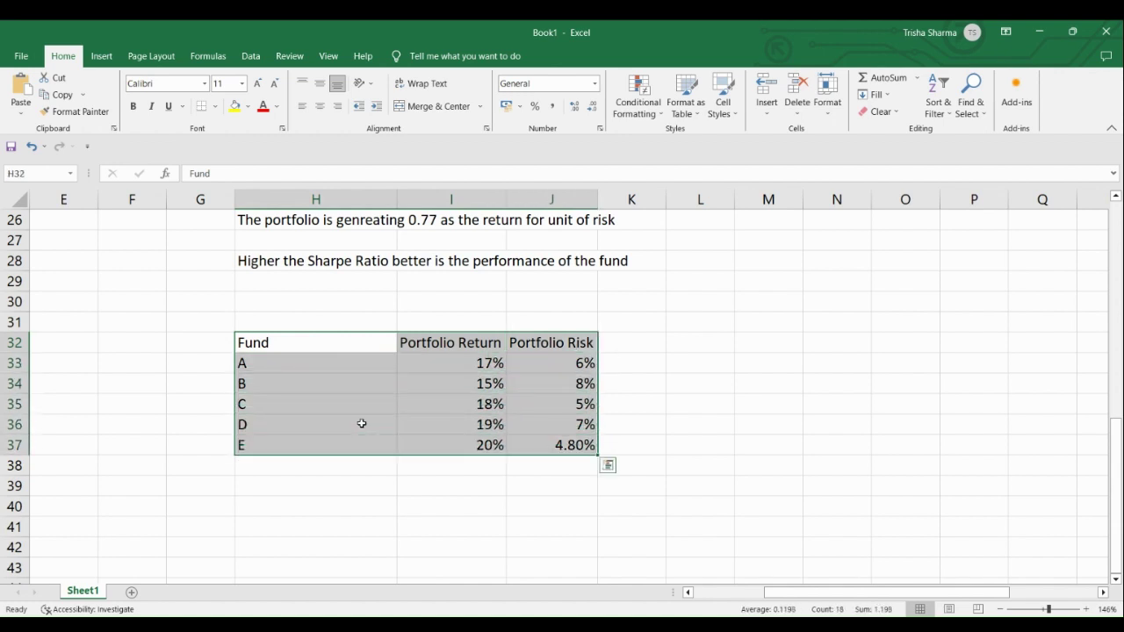
{"action": "key", "text": "Down"}
{"action": "key", "text": "Down"}
{"action": "key", "text": "Down"}
{"action": "key", "text": "Down"}
{"action": "key", "text": "Down"}
{"action": "key", "text": "Down"}
{"action": "key", "text": "Down"}
{"action": "key", "text": "Down"}
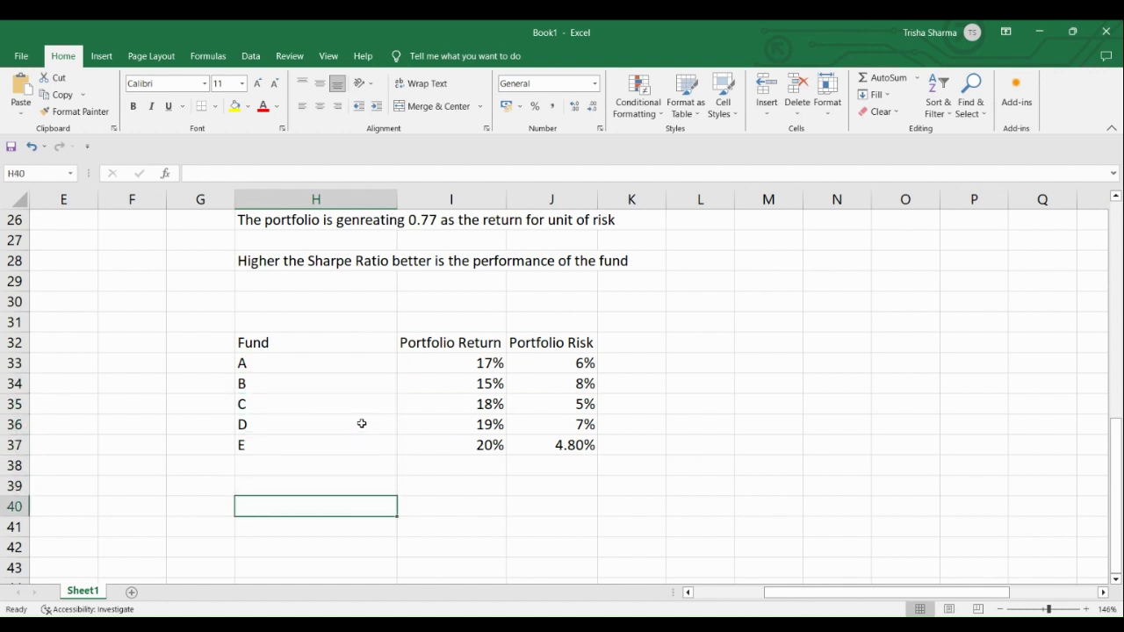
Step: Enter the label 'Risk Free Rate' in H40 with 6% in I40
{"action": "type", "text": "Risk "}
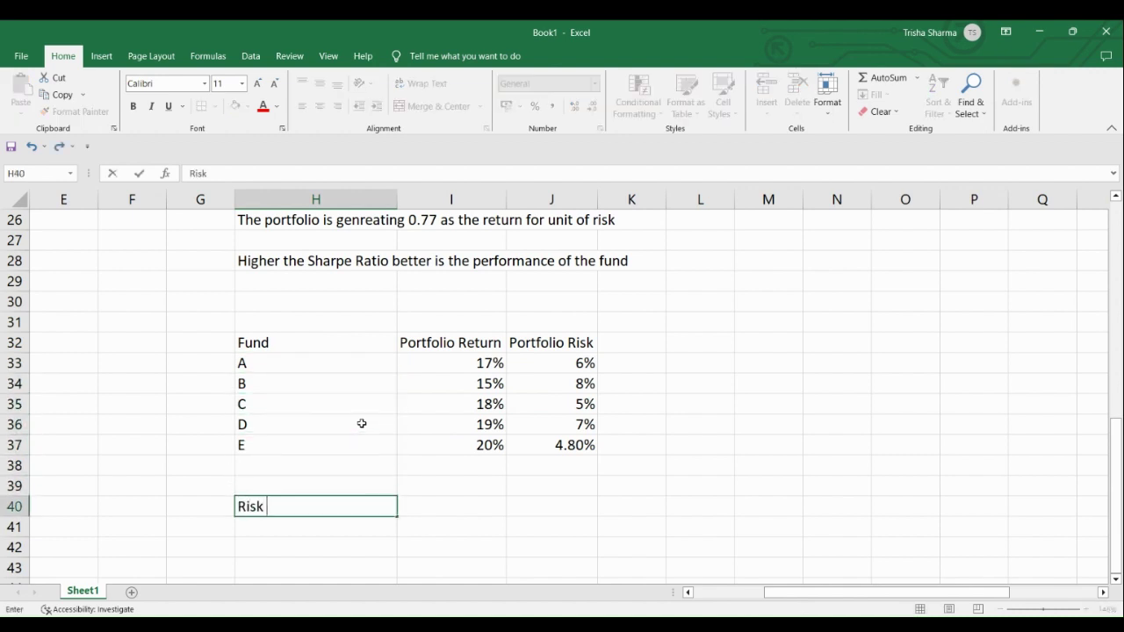
{"action": "type", "text": "Free Reti"}
{"action": "type", "text": "r"}
{"action": "key", "text": "BackSpace"}
{"action": "key", "text": "BackSpace"}
{"action": "type", "text": "unr"}
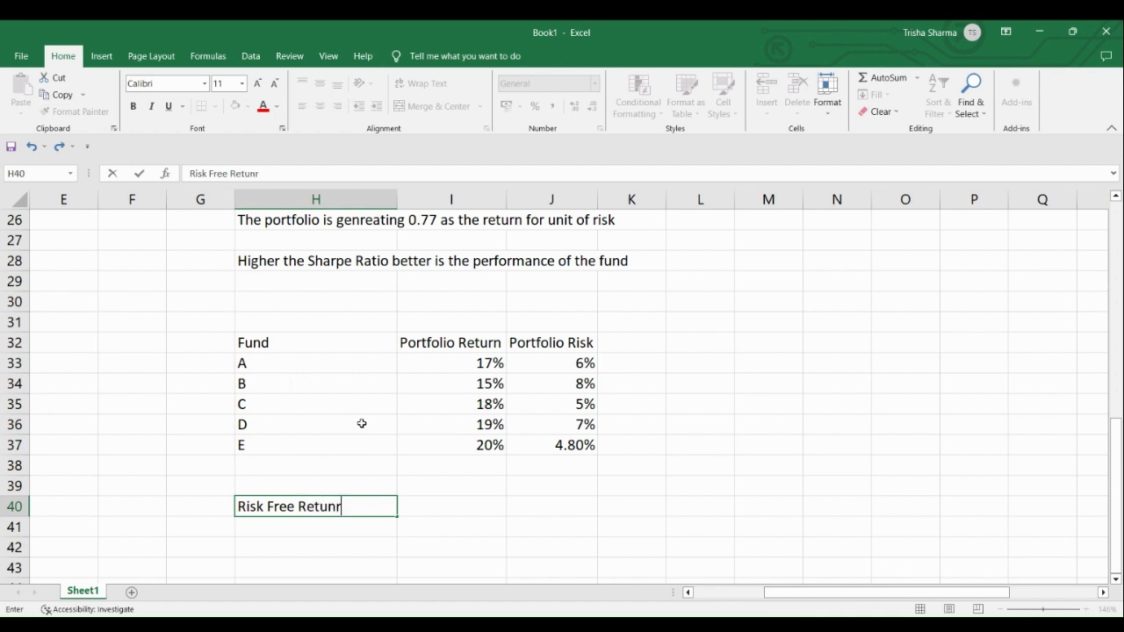
{"action": "key", "text": "Right"}
{"action": "key", "text": "Left"}
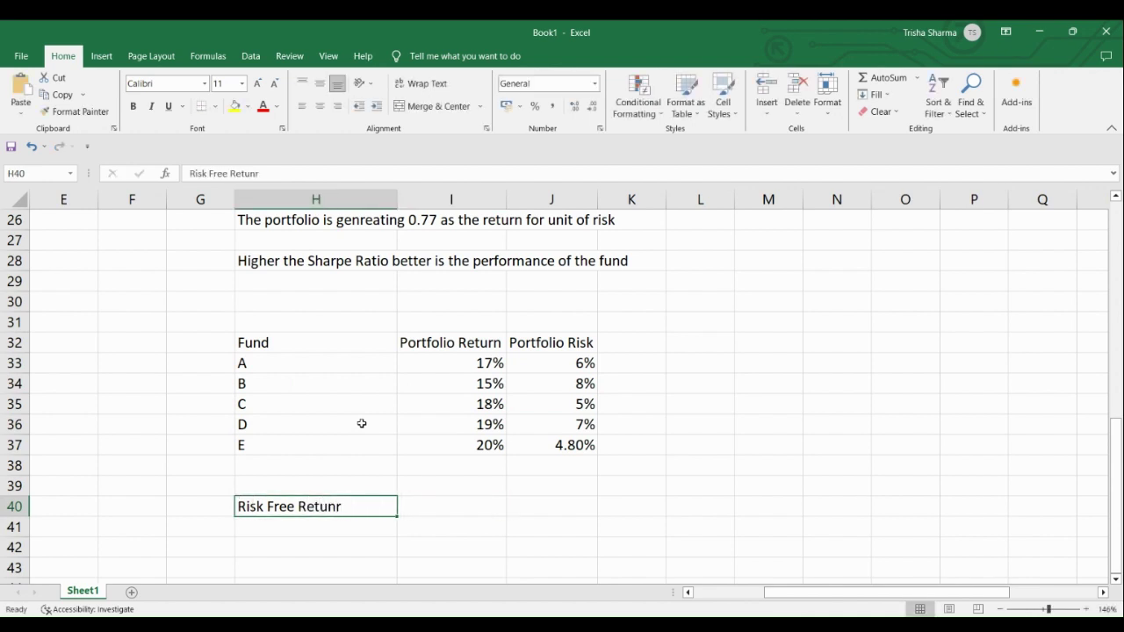
{"action": "type", "text": "Risk Free "}
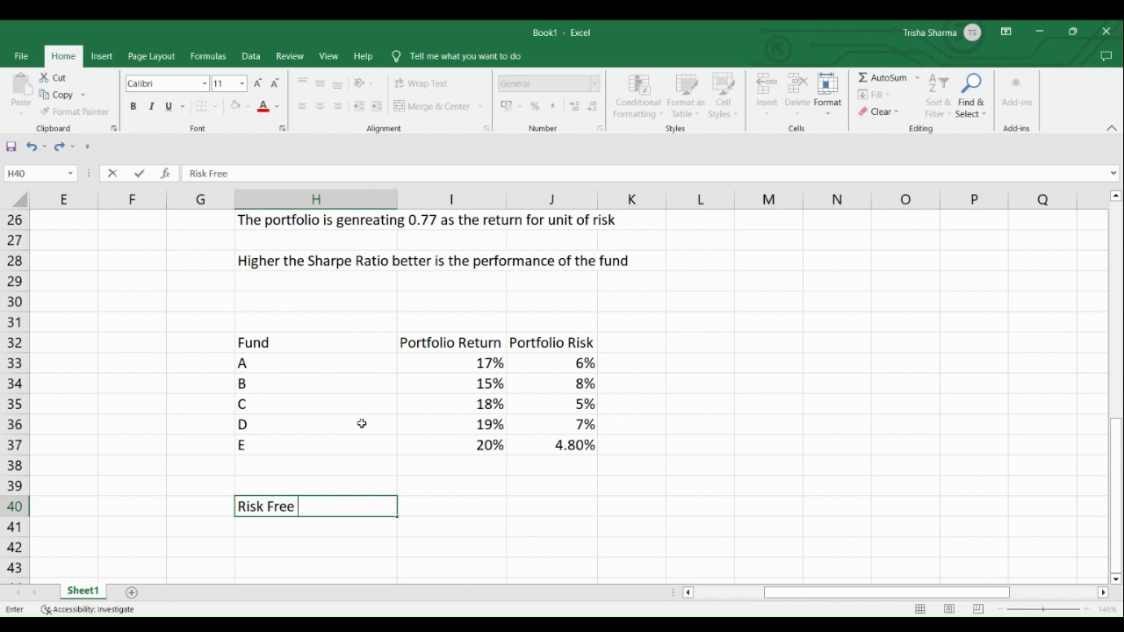
{"action": "type", "text": "Rate"}
{"action": "key", "text": "Right"}
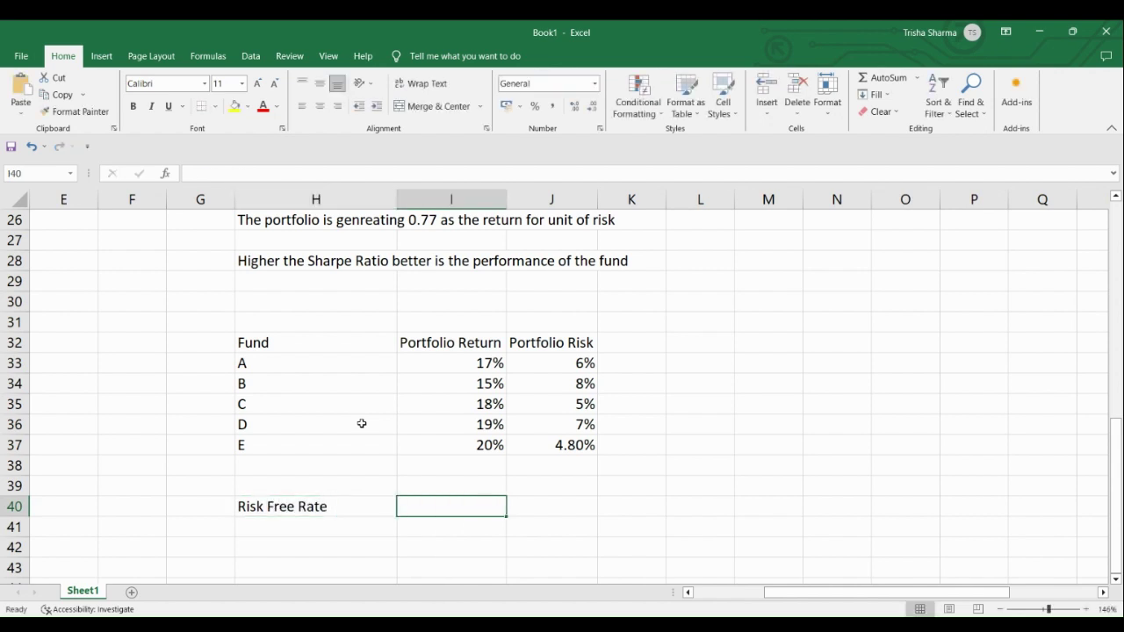
{"action": "type", "text": "6^"}
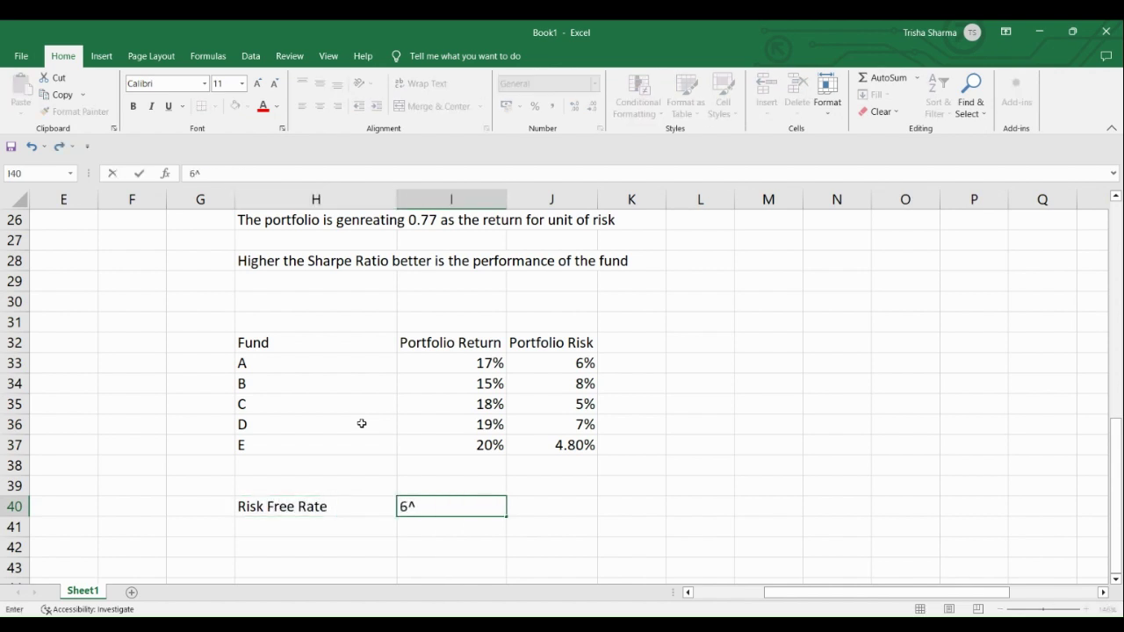
{"action": "key", "text": "BackSpace"}
{"action": "type", "text": "%"}
{"action": "key", "text": "Right"}
{"action": "key", "text": "Right"}
{"action": "key", "text": "Up"}
{"action": "key", "text": "Up"}
{"action": "key", "text": "Up"}
{"action": "key", "text": "Up"}
{"action": "key", "text": "Up"}
{"action": "key", "text": "Up"}
{"action": "key", "text": "Up"}
{"action": "key", "text": "Up"}
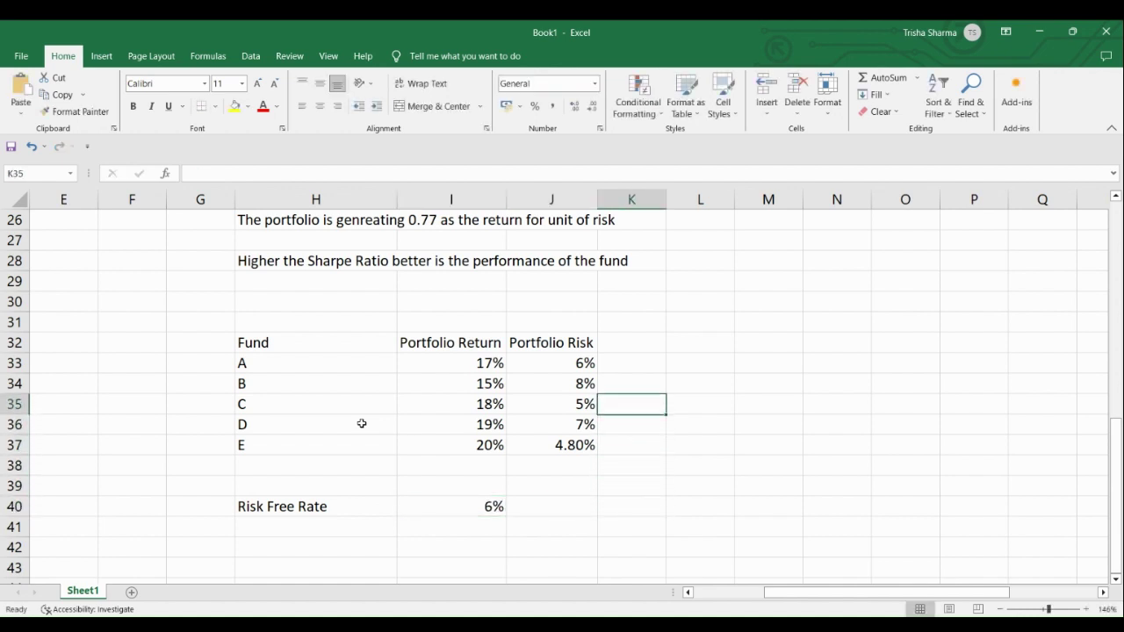
Step: Add the heading 'Sharpe Ratio' in L32
{"action": "key", "text": "Right"}
{"action": "type", "text": "S"}
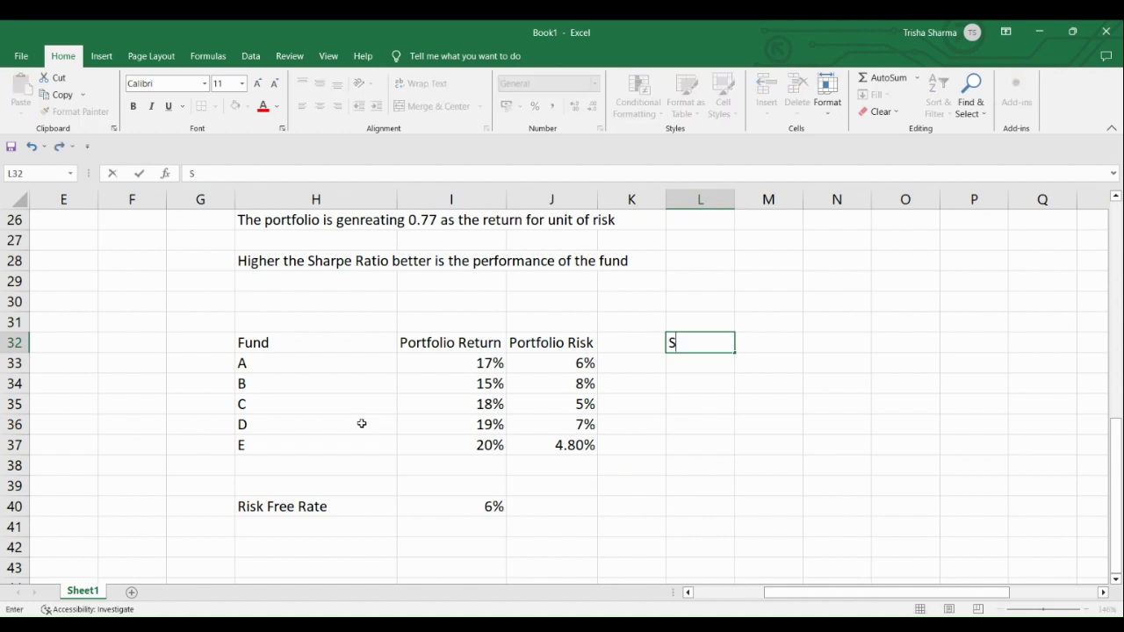
{"action": "type", "text": "harpe Ratio"}
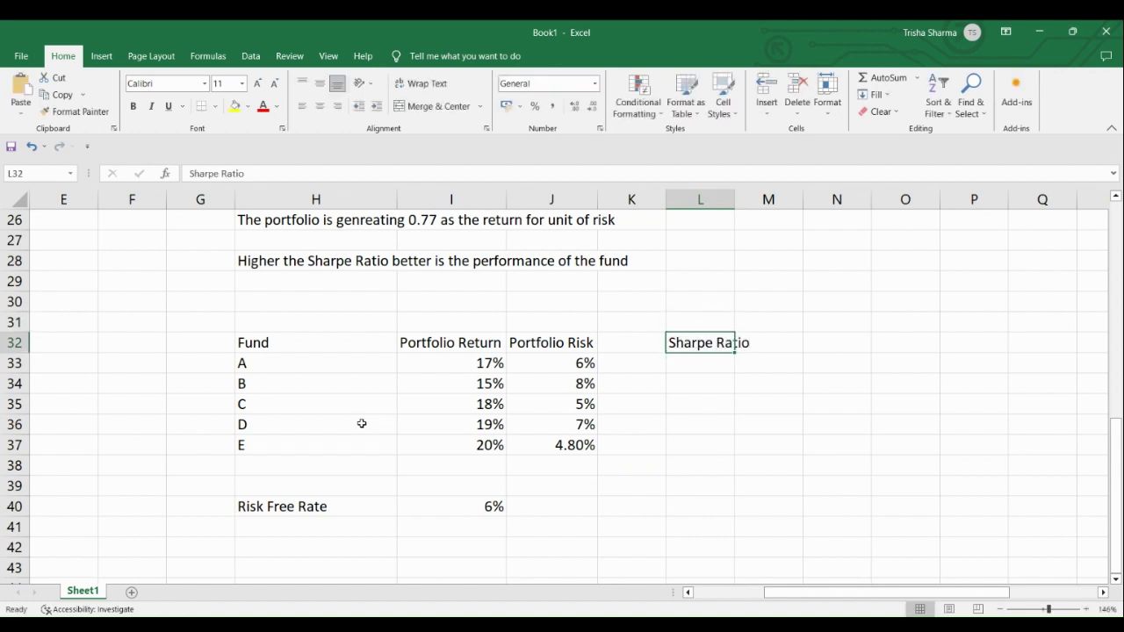
{"action": "key", "text": "Return"}
Step: Enter =(I33-I40)/J33 in L33 for fund A's Sharpe ratio, showing 183.33%
{"action": "type", "text": "="}
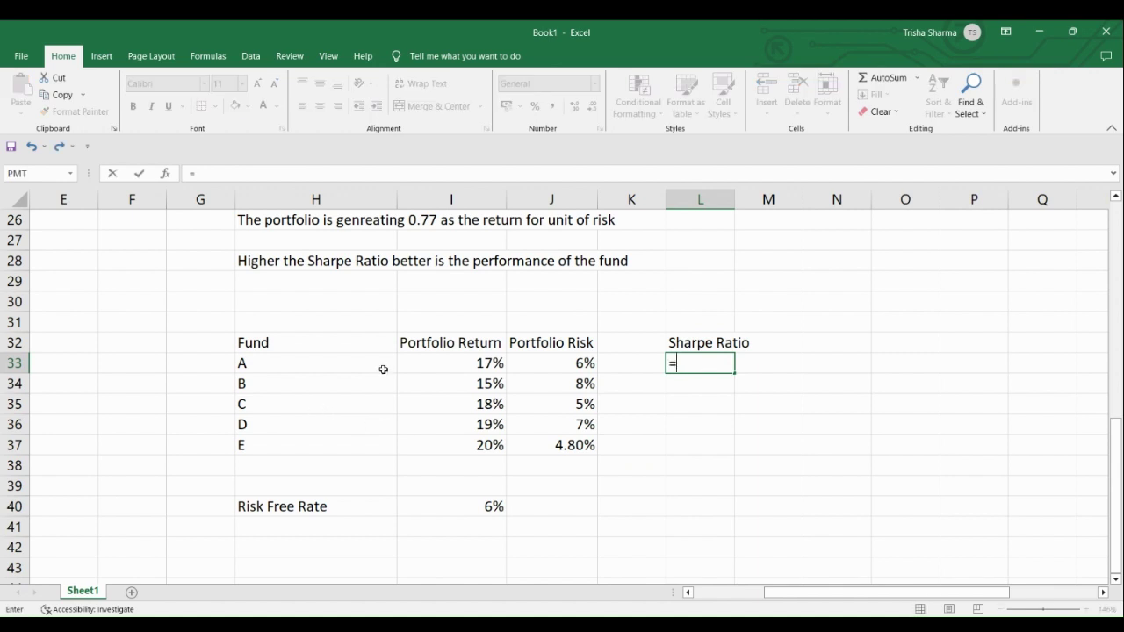
{"action": "type", "text": "("}
{"action": "left_click", "coordinate": [461, 361]}
{"action": "type", "text": "-"}
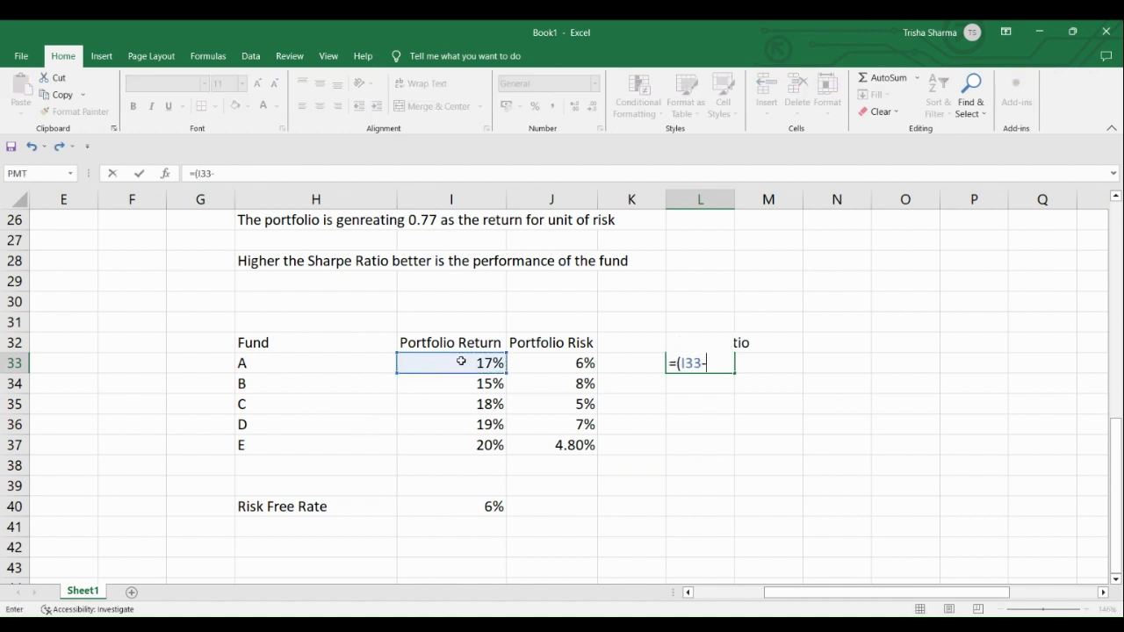
{"action": "left_click", "coordinate": [482, 516]}
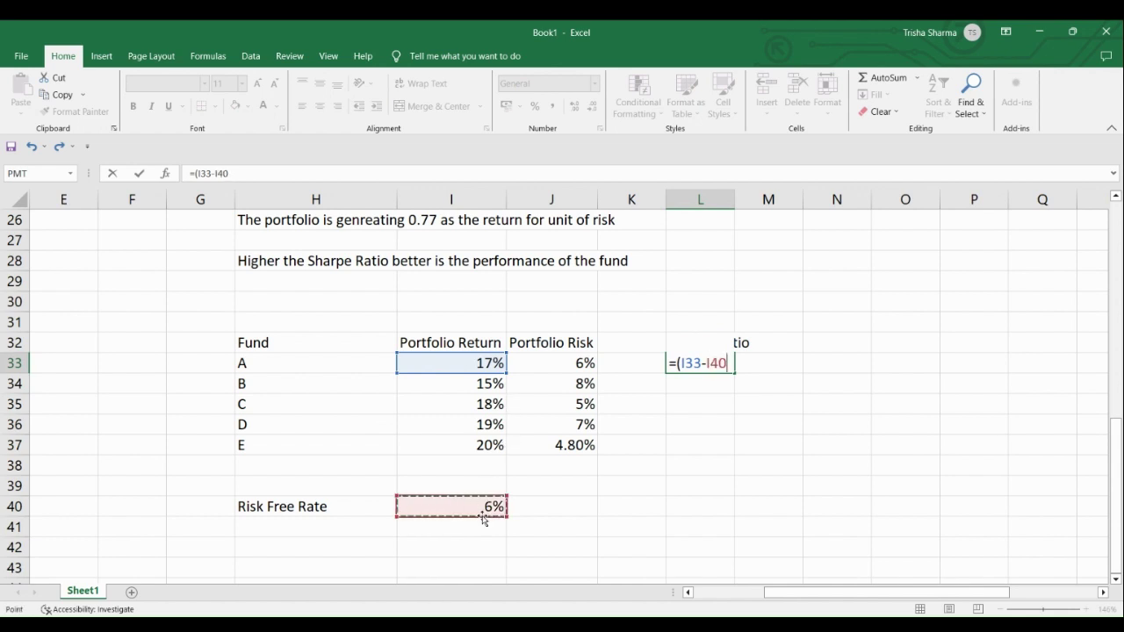
{"action": "type", "text": ")/"}
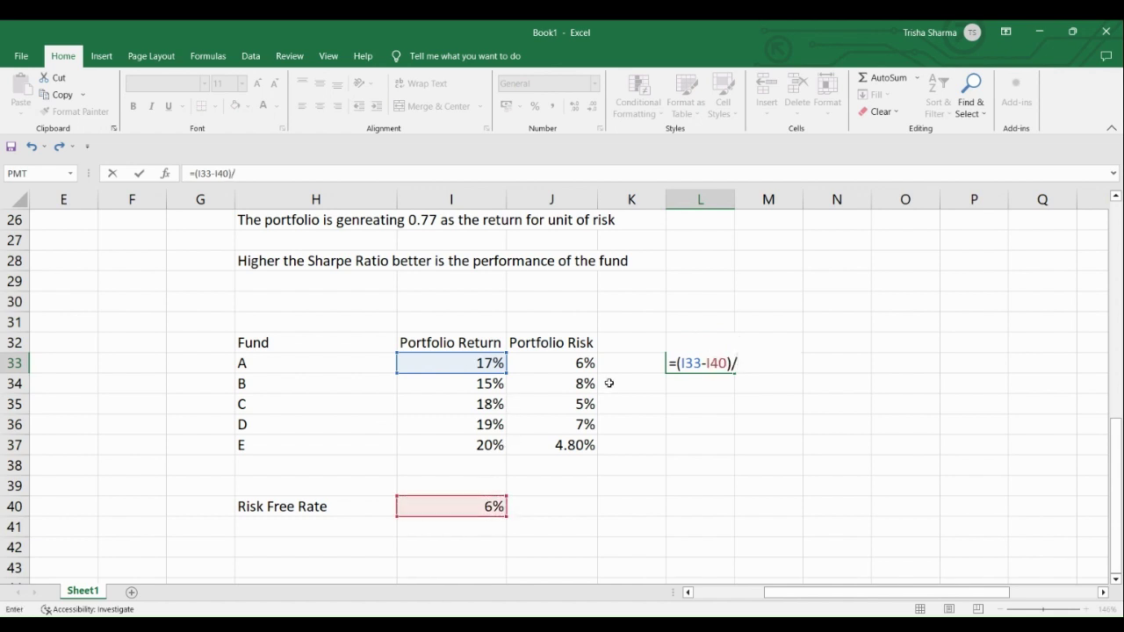
{"action": "left_click", "coordinate": [576, 359]}
{"action": "key", "text": "Return"}
{"action": "key", "text": "Up"}
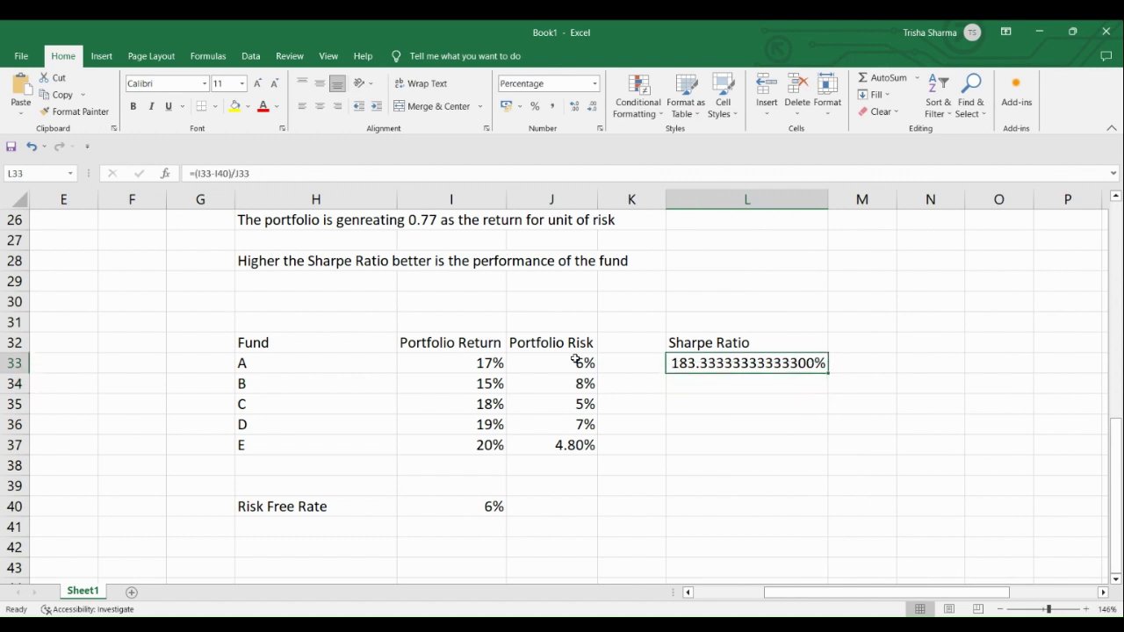